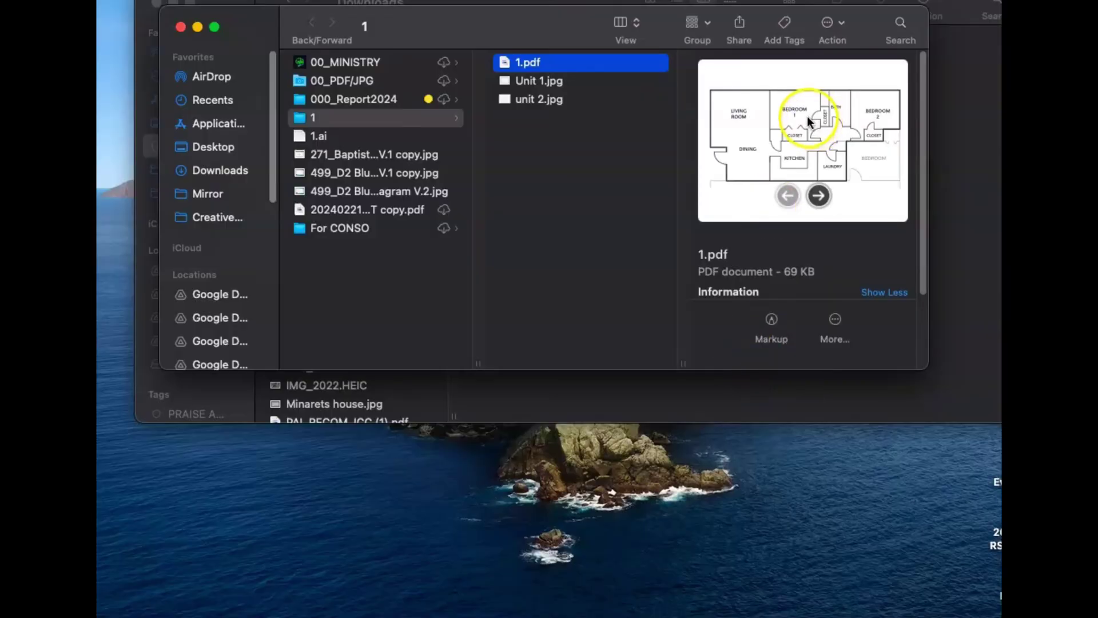
Step: Open the floor plan file 1.pdf in Preview from Finder
{"action": "right_click", "coordinate": [806, 115]}
{"action": "left_click", "coordinate": [827, 124]}
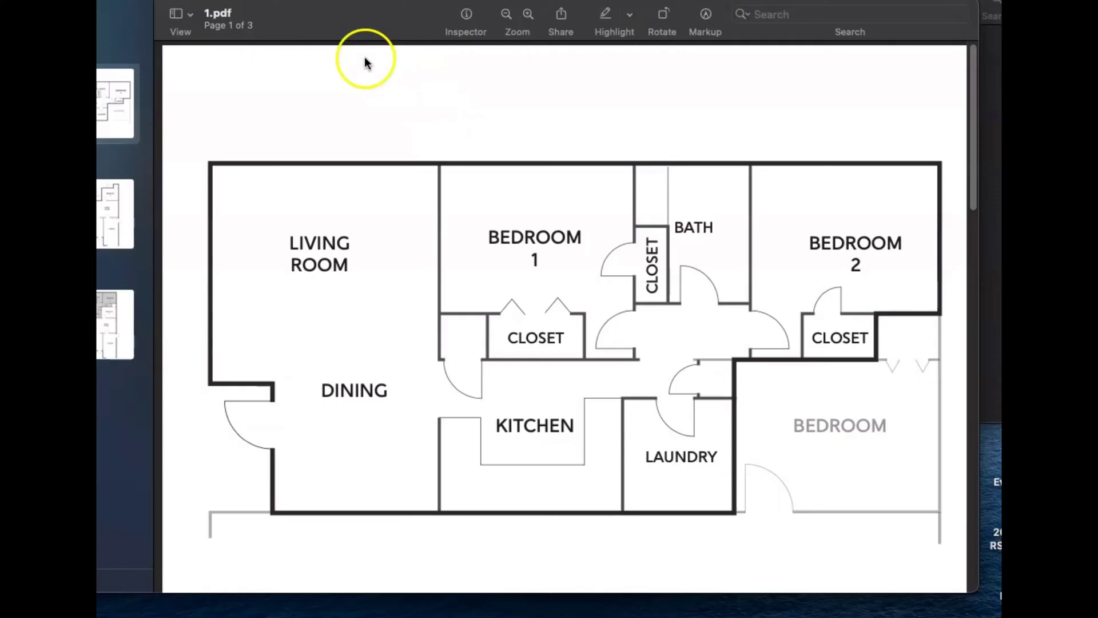
{"action": "mouse_move", "coordinate": [346, 22]}
{"action": "left_mouse_down"}
{"action": "mouse_move", "coordinate": [407, 17]}
{"action": "mouse_move", "coordinate": [366, 15]}
{"action": "left_mouse_up"}
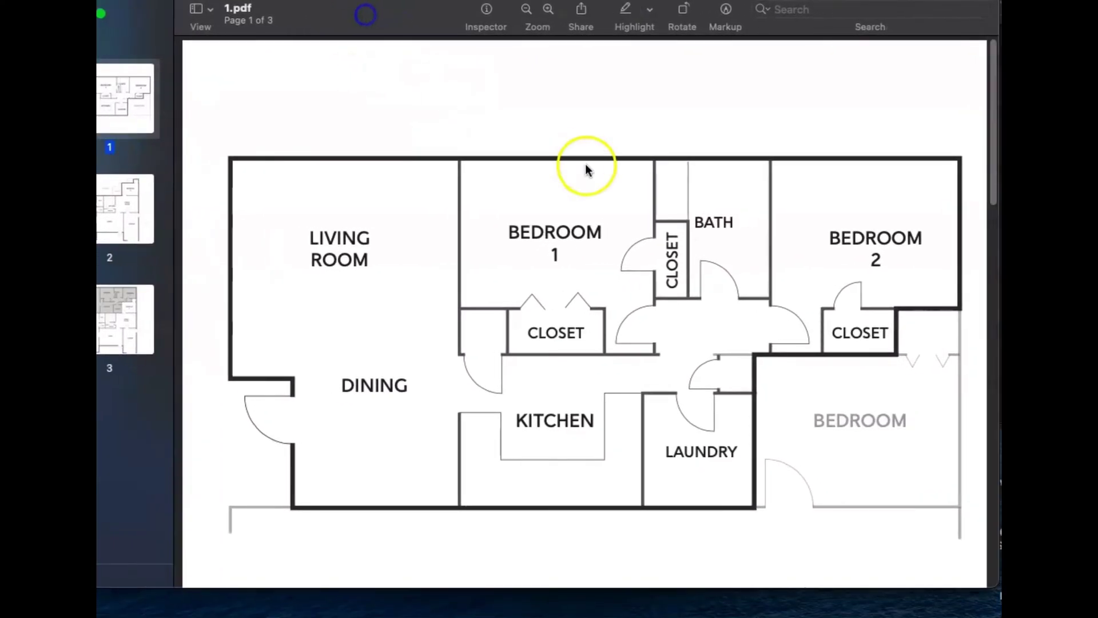
Step: Review all three floor plan pages, then return to page 1
{"action": "scroll", "coordinate": [721, 212], "scroll_direction": "down", "scroll_amount": 20}
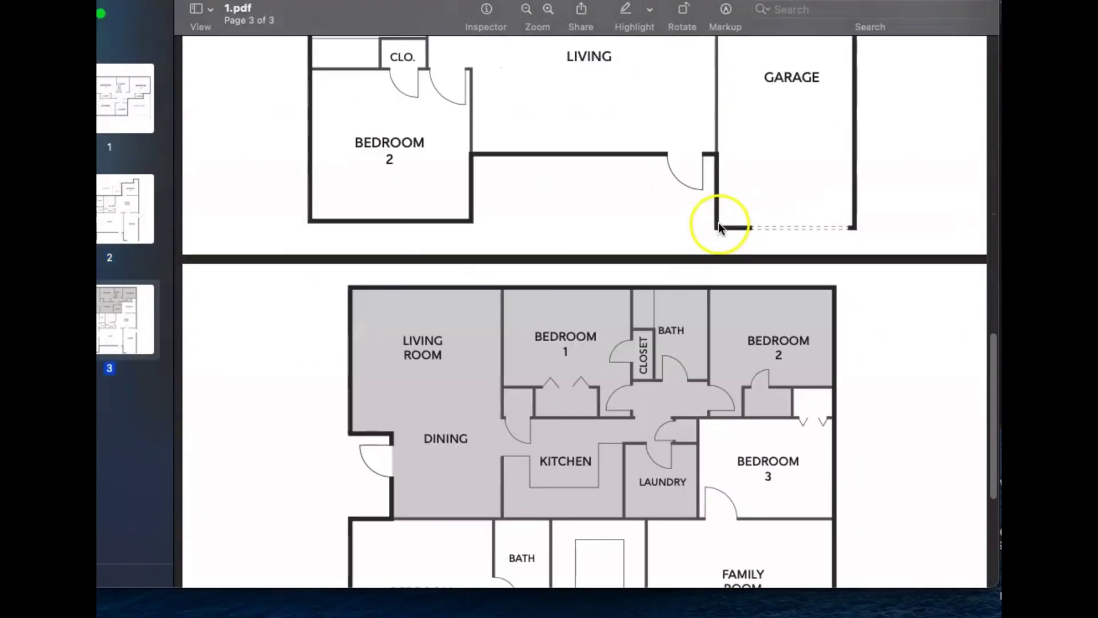
{"action": "left_click_drag", "start_coordinate": [994, 455], "coordinate": [998, 515]}
{"action": "scroll", "coordinate": [584, 312], "scroll_direction": "down", "scroll_amount": 1}
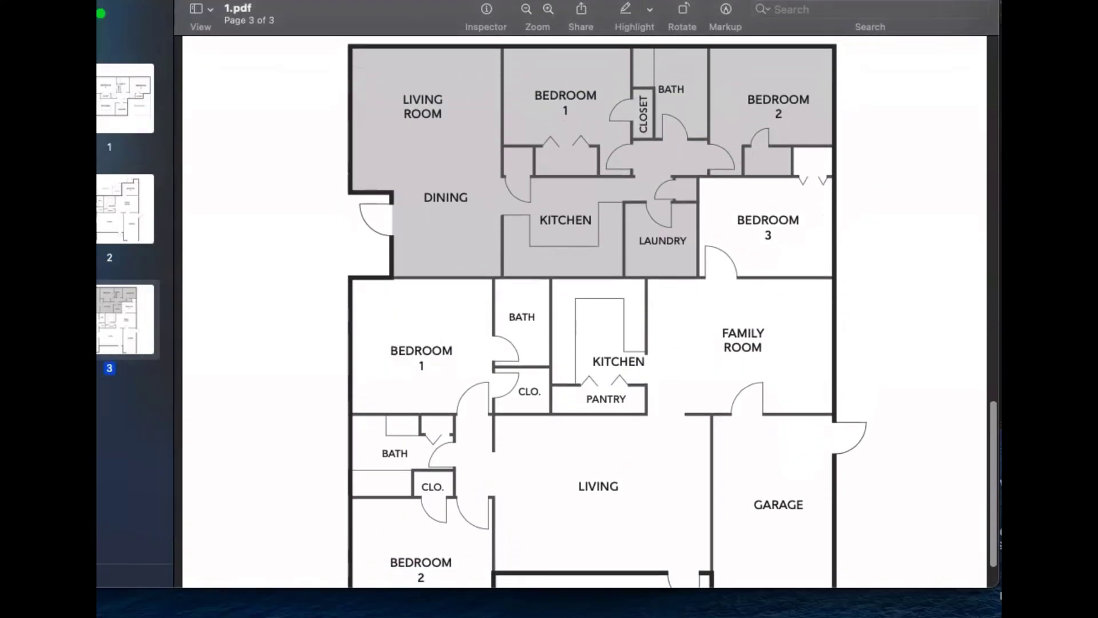
{"action": "scroll", "coordinate": [584, 312], "scroll_direction": "up", "scroll_amount": 3}
{"action": "scroll", "coordinate": [907, 201], "scroll_direction": "up", "scroll_amount": 1}
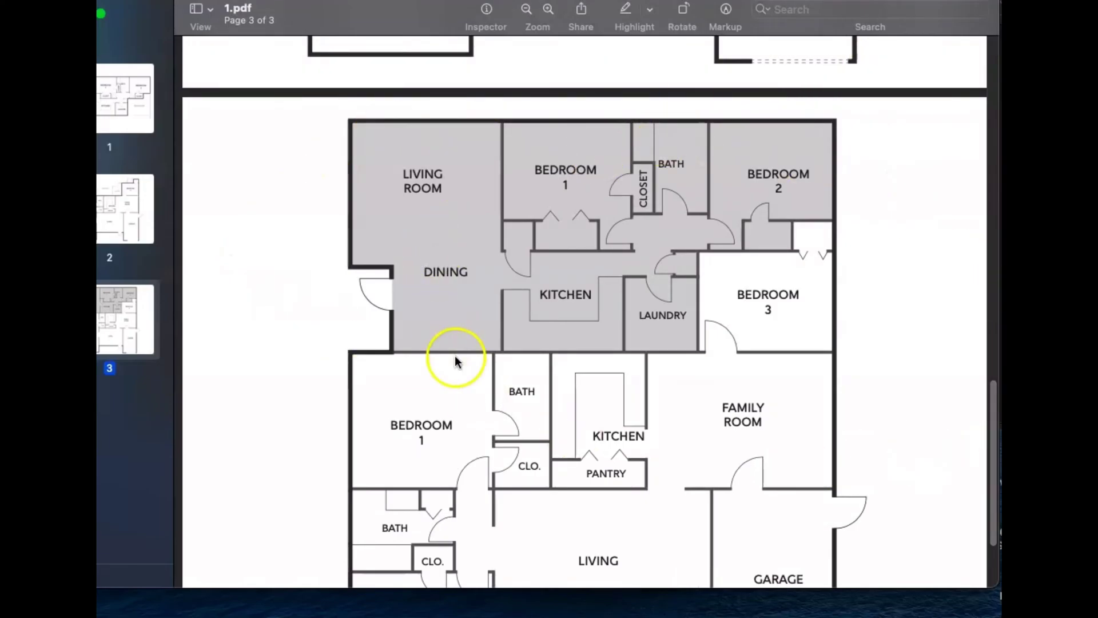
{"action": "left_click_drag", "start_coordinate": [993, 405], "coordinate": [994, 454]}
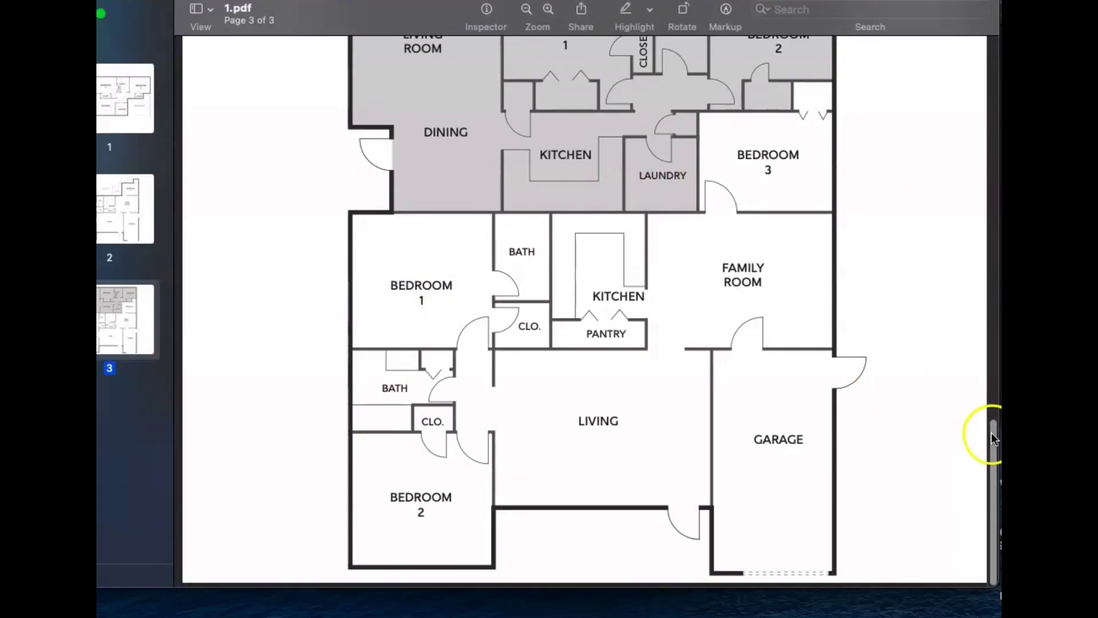
{"action": "left_click_drag", "start_coordinate": [990, 434], "coordinate": [982, 66]}
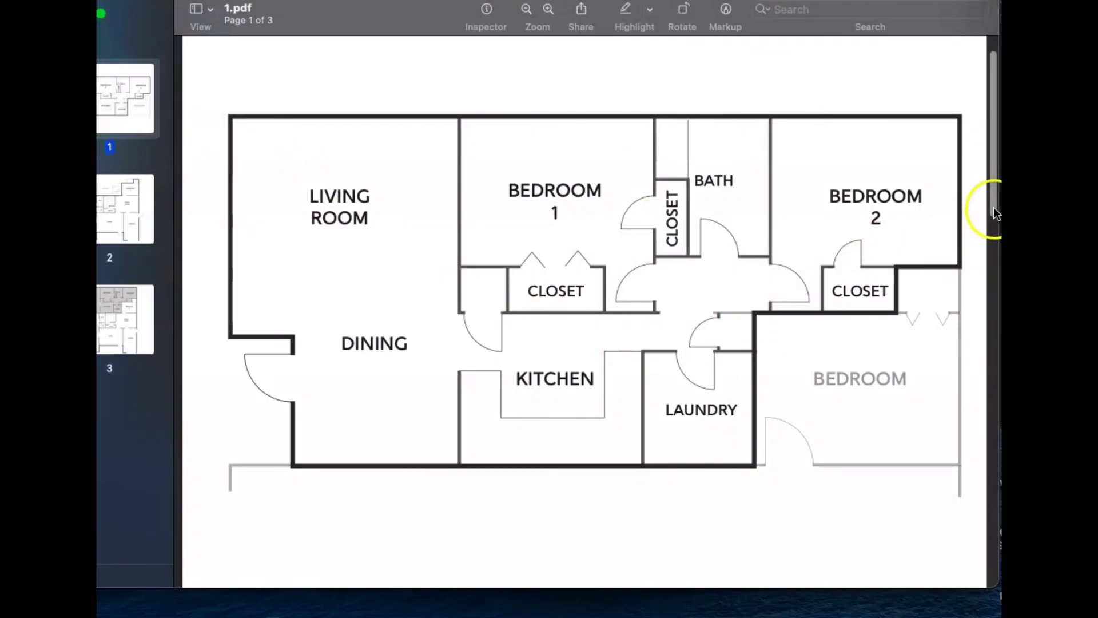
{"action": "left_click_drag", "start_coordinate": [995, 213], "coordinate": [986, 182]}
{"action": "left_click_drag", "start_coordinate": [410, 23], "coordinate": [428, 41]}
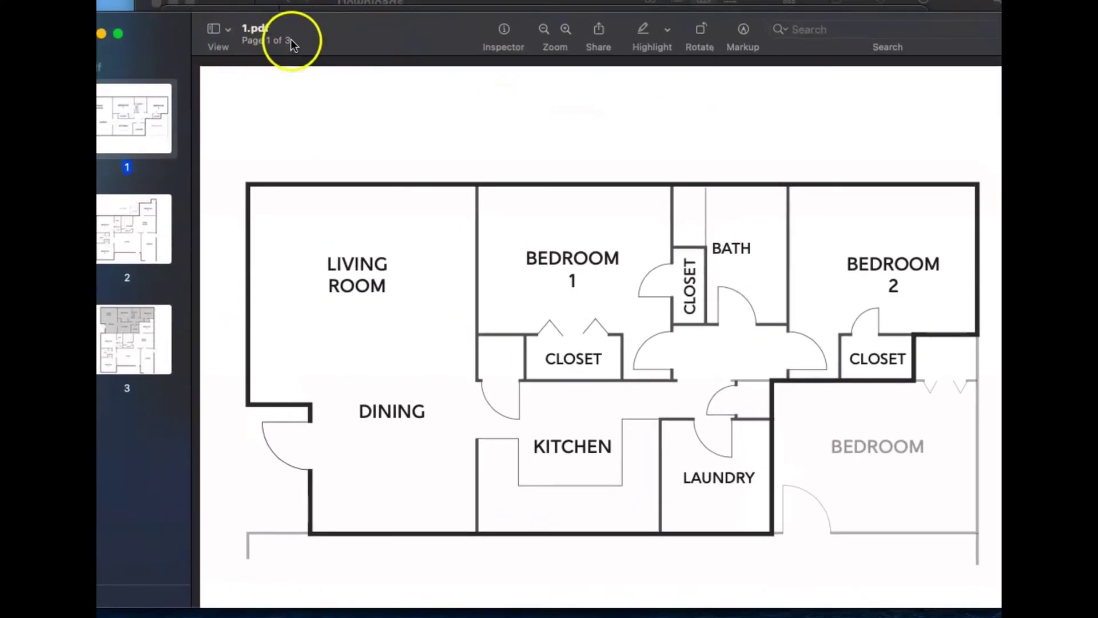
{"action": "left_click_drag", "start_coordinate": [278, 49], "coordinate": [329, 50]}
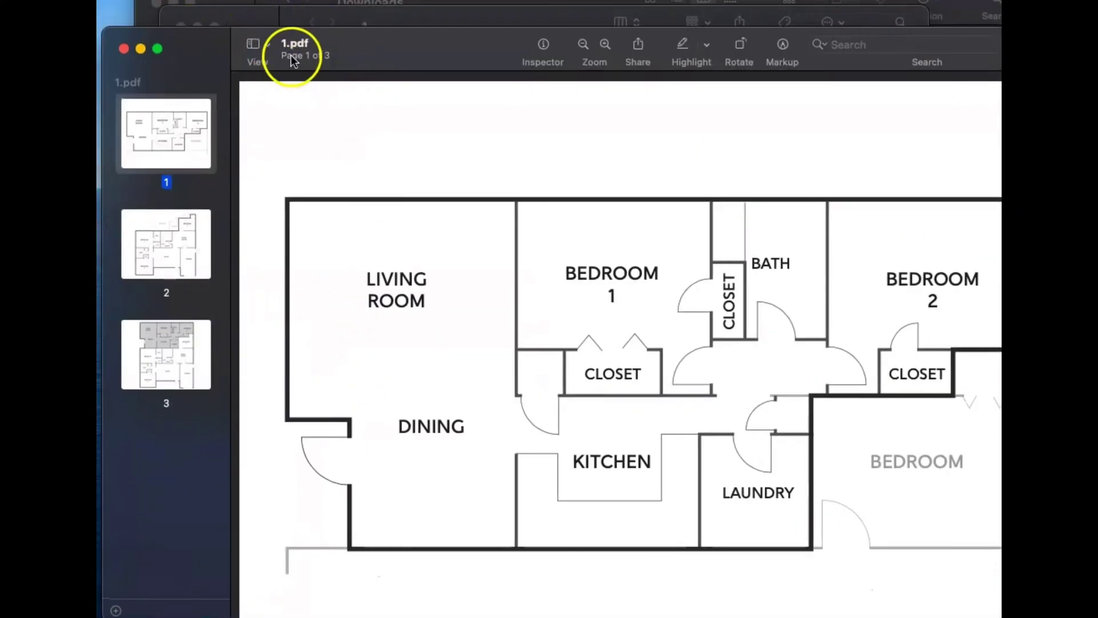
Step: Minimize the PDF, then open Unit 1.jpg from the folder and minimize it
{"action": "left_click", "coordinate": [140, 50]}
{"action": "left_click", "coordinate": [550, 84]}
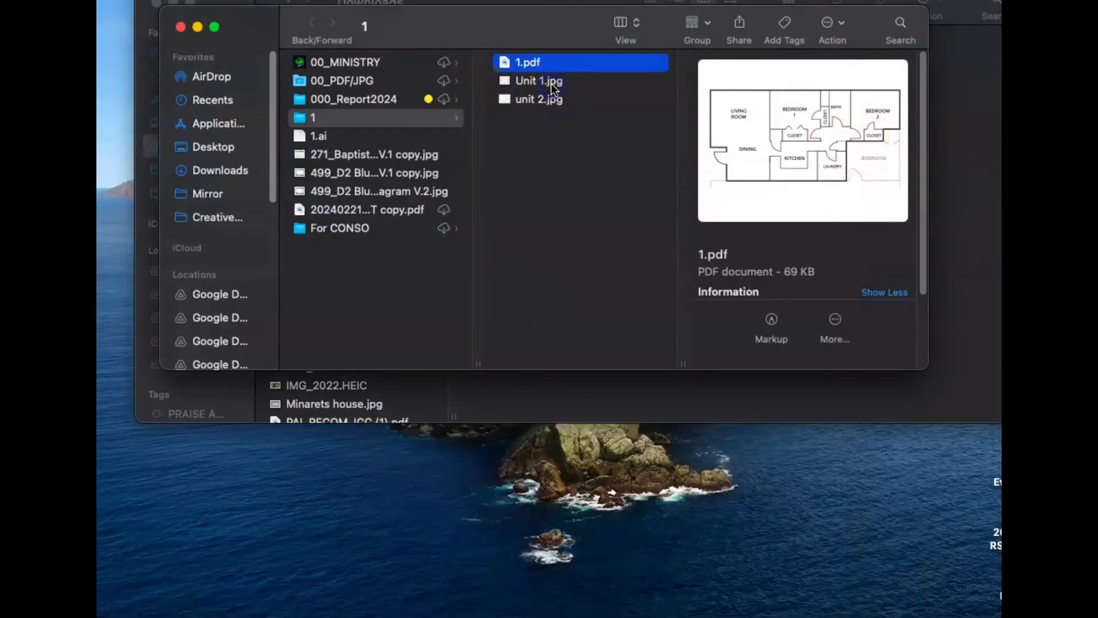
{"action": "right_click", "coordinate": [813, 124]}
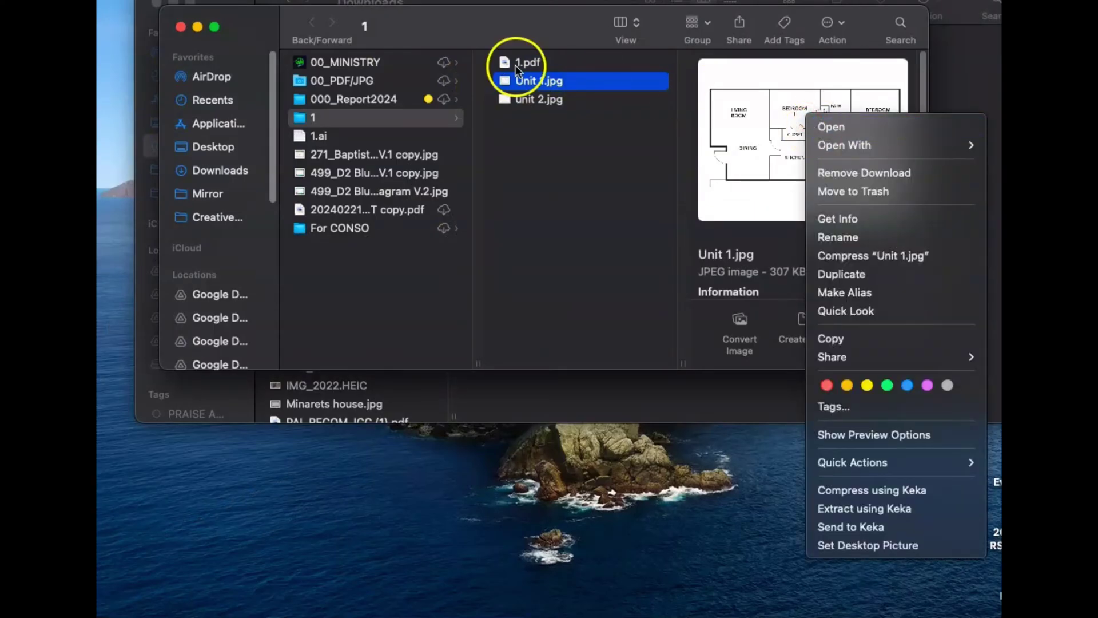
{"action": "left_click", "coordinate": [840, 125]}
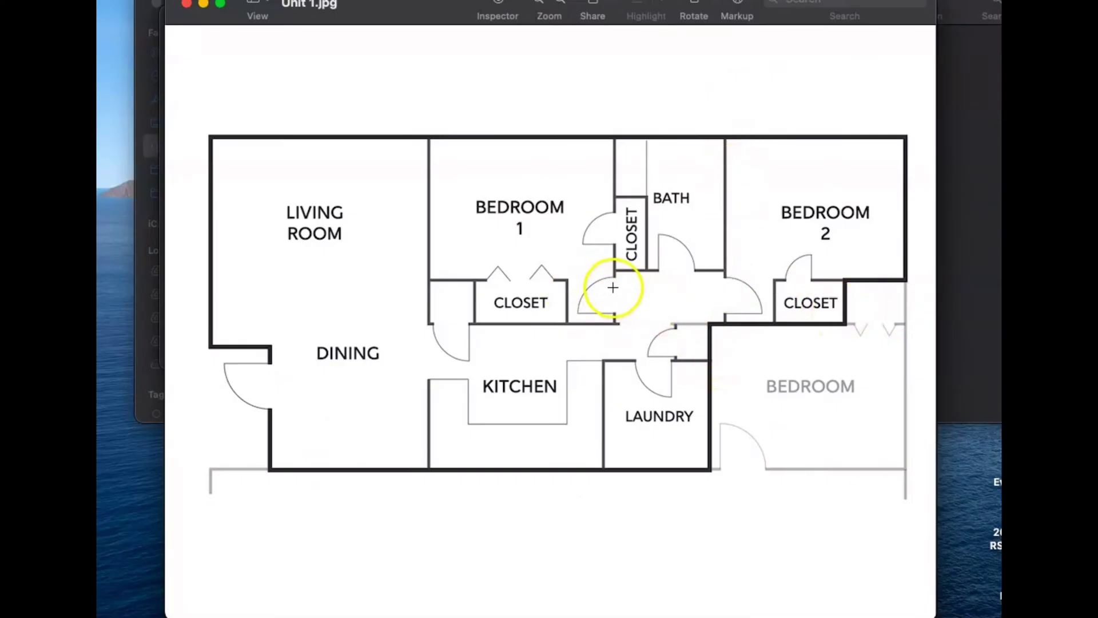
{"action": "left_click_drag", "start_coordinate": [397, 15], "coordinate": [396, 30]}
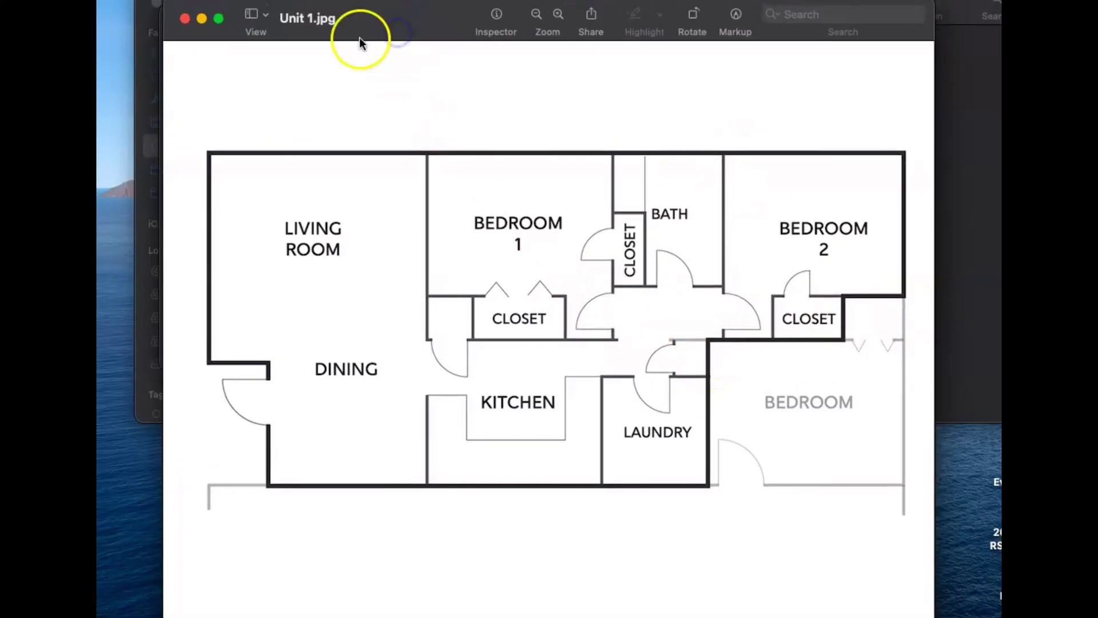
{"action": "left_click", "coordinate": [202, 19]}
Step: Open unit 2.jpg from the same Finder folder
{"action": "left_click", "coordinate": [546, 86]}
{"action": "left_click", "coordinate": [549, 101]}
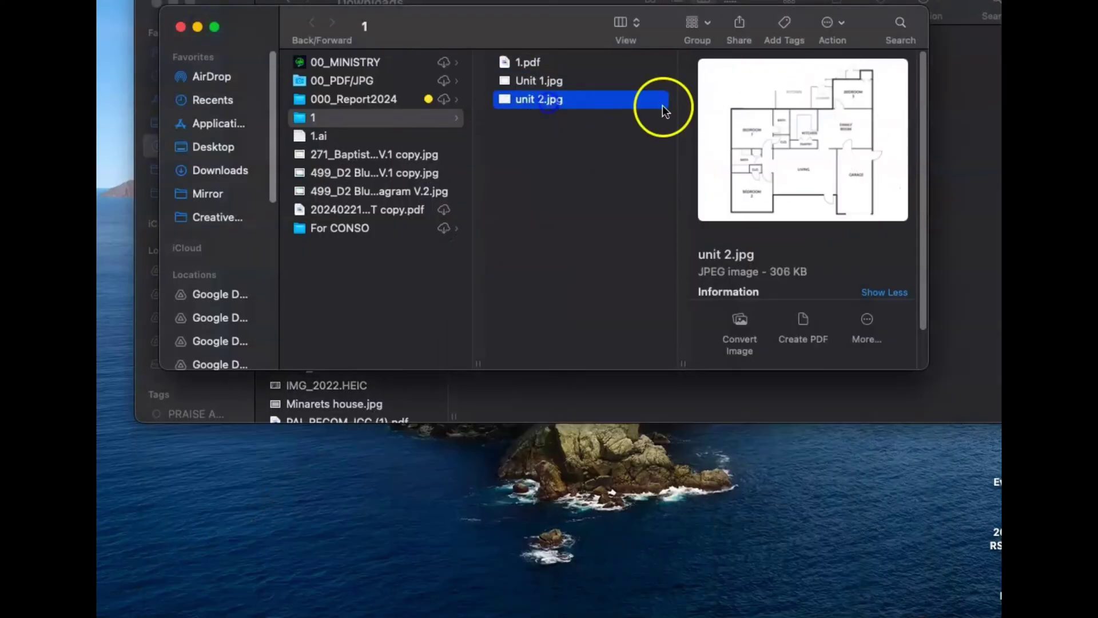
{"action": "right_click", "coordinate": [834, 111]}
{"action": "left_click", "coordinate": [832, 108]}
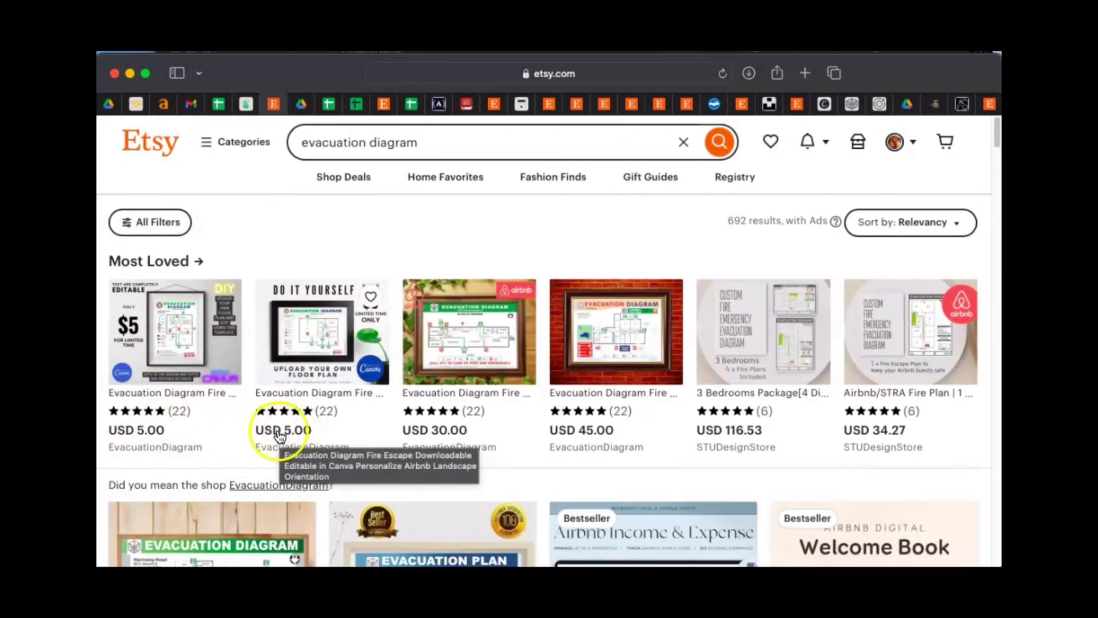
Step: Open the USD 5.00 Canva-editable evacuation diagram listing and browse its product page
{"action": "left_click", "coordinate": [164, 318]}
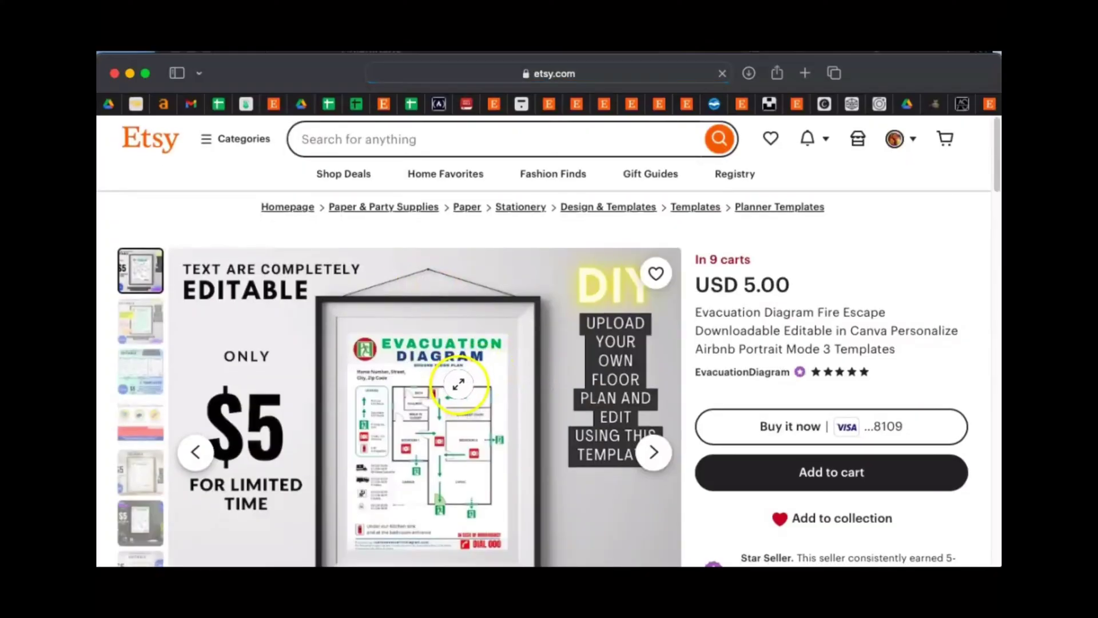
{"action": "scroll", "coordinate": [461, 386], "scroll_direction": "down", "scroll_amount": 3}
{"action": "scroll", "coordinate": [466, 456], "scroll_direction": "down", "scroll_amount": 1}
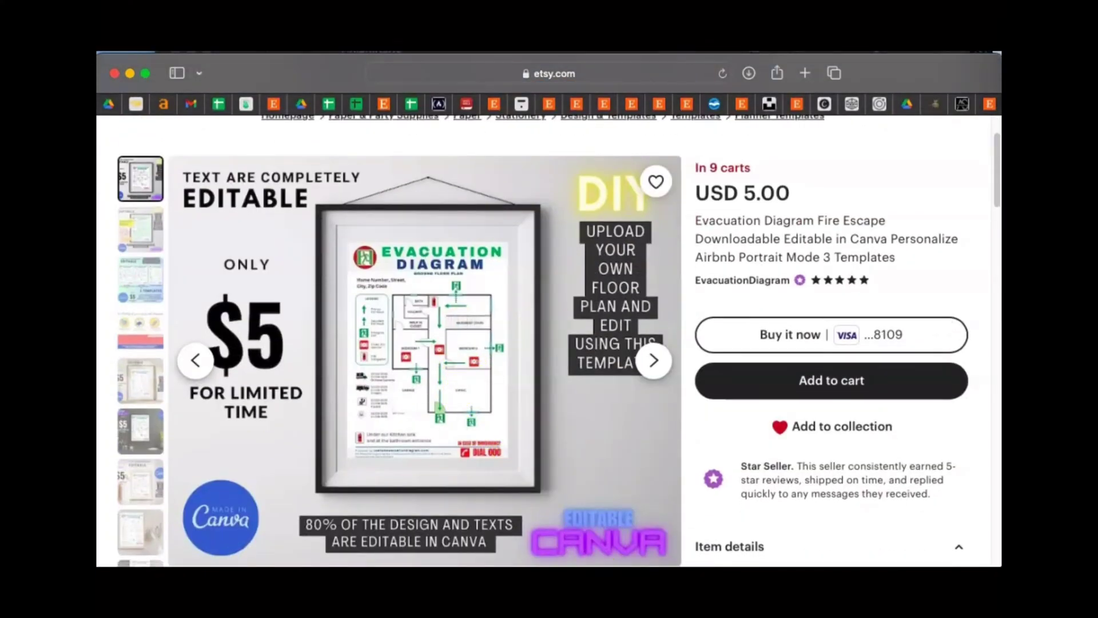
{"action": "scroll", "coordinate": [581, 512], "scroll_direction": "down", "scroll_amount": 1}
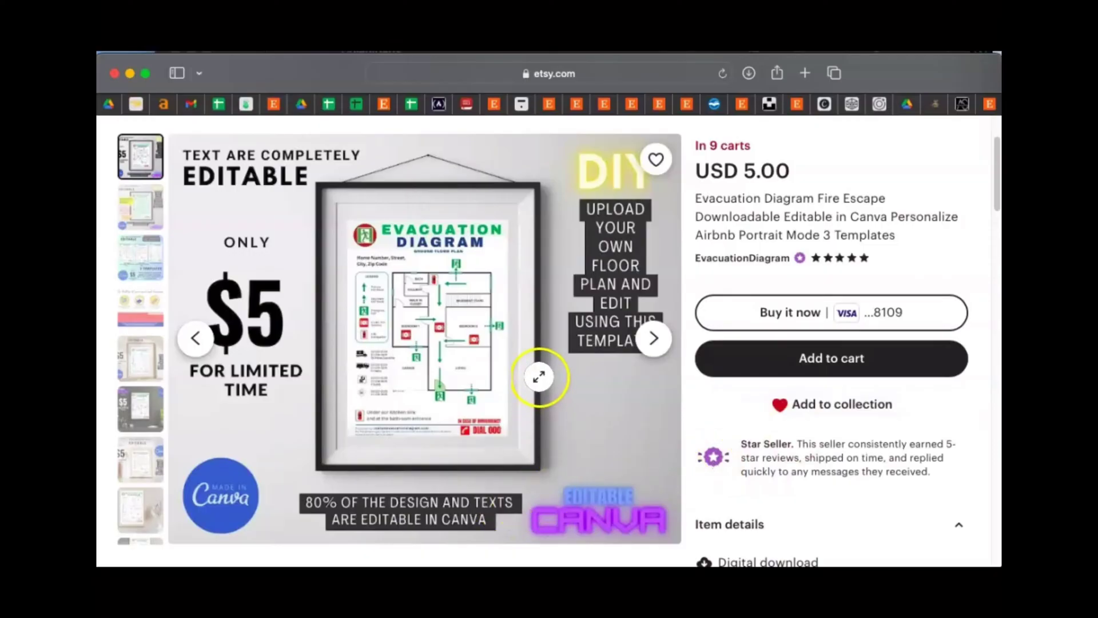
{"action": "scroll", "coordinate": [534, 374], "scroll_direction": "up", "scroll_amount": 1}
{"action": "scroll", "coordinate": [533, 375], "scroll_direction": "up", "scroll_amount": 3}
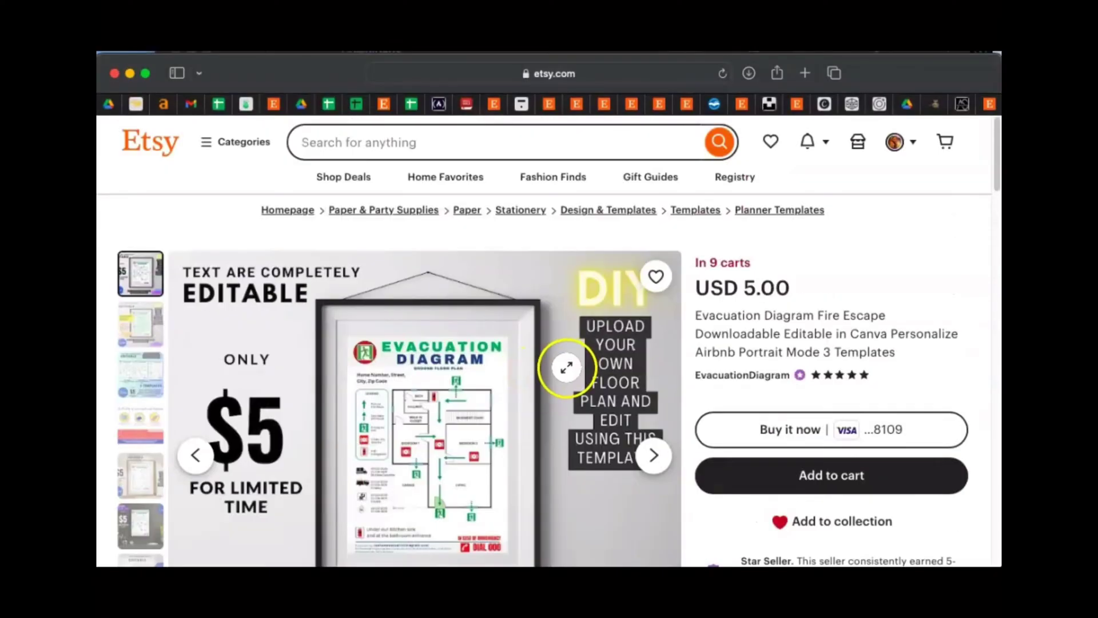
{"action": "scroll", "coordinate": [566, 367], "scroll_direction": "down", "scroll_amount": 5}
{"action": "scroll", "coordinate": [578, 369], "scroll_direction": "up", "scroll_amount": 4}
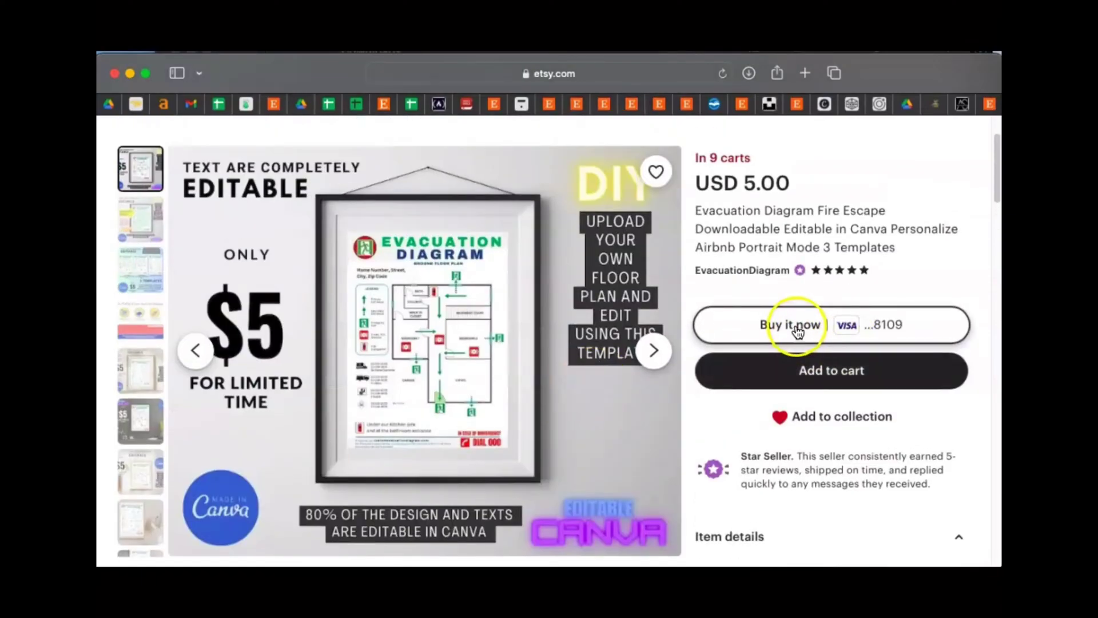
Step: Add the USD 5.00 evacuation diagram template to the cart and pay with PayPal
{"action": "left_click", "coordinate": [809, 370]}
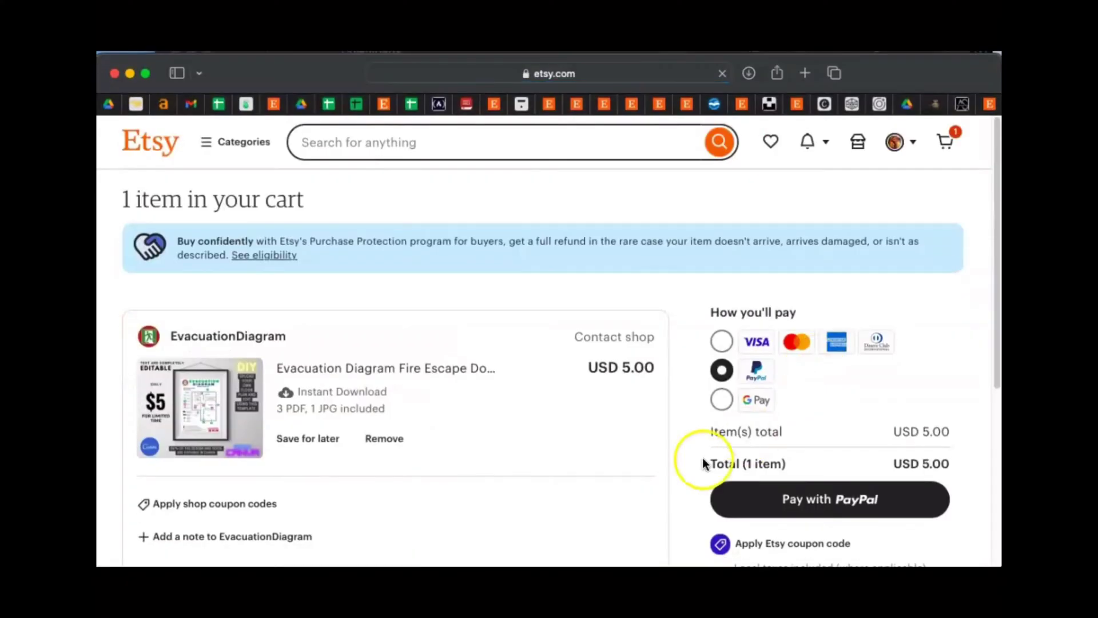
{"action": "scroll", "coordinate": [438, 421], "scroll_direction": "down", "scroll_amount": 2}
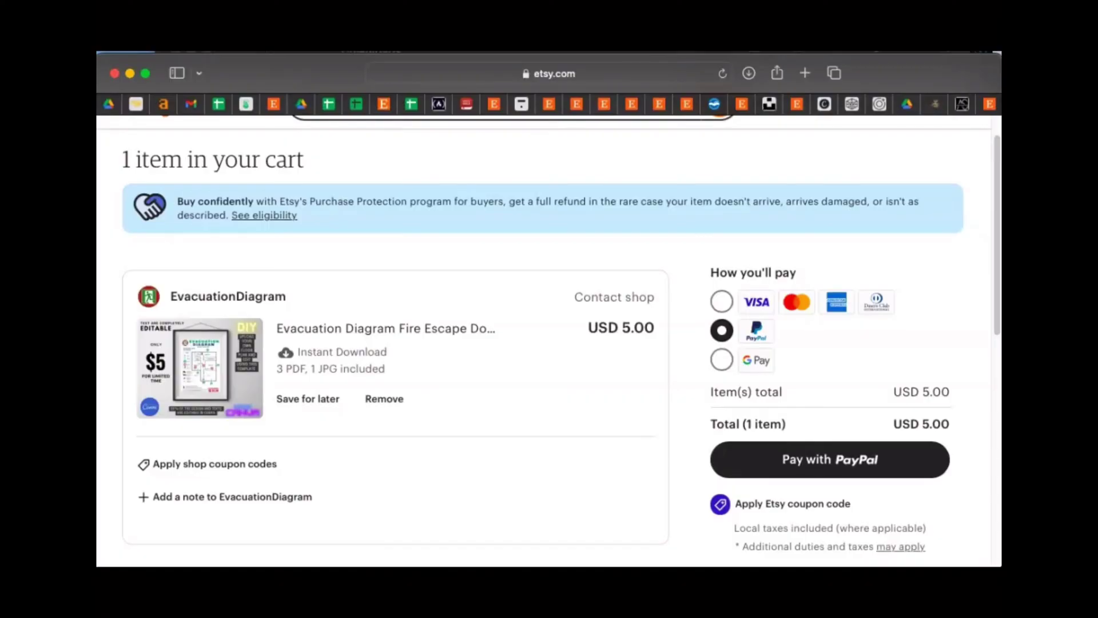
{"action": "left_click", "coordinate": [816, 455]}
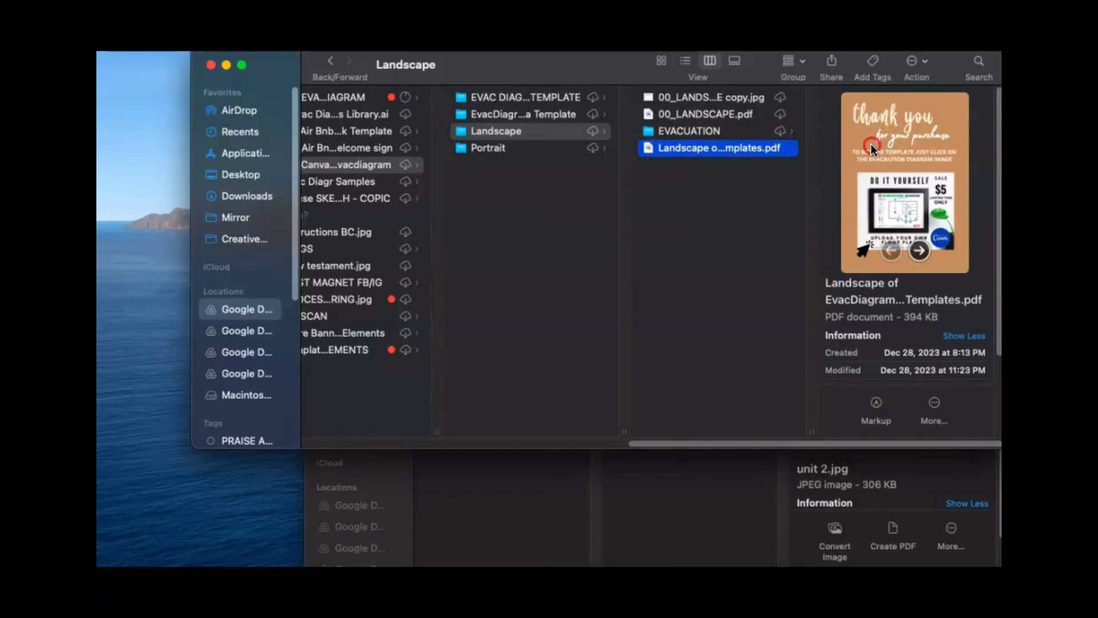
Step: Open the Landscape templates PDF in Preview and follow its diagram link to Canva
{"action": "right_click", "coordinate": [871, 143]}
{"action": "left_click", "coordinate": [812, 152]}
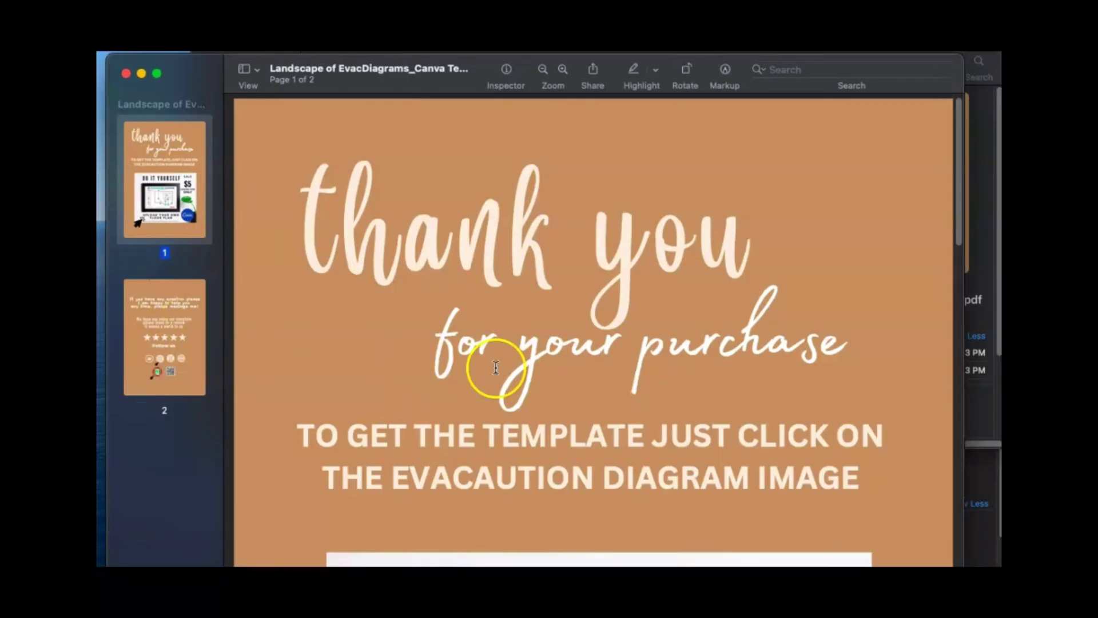
{"action": "scroll", "coordinate": [669, 355], "scroll_direction": "down", "scroll_amount": 10}
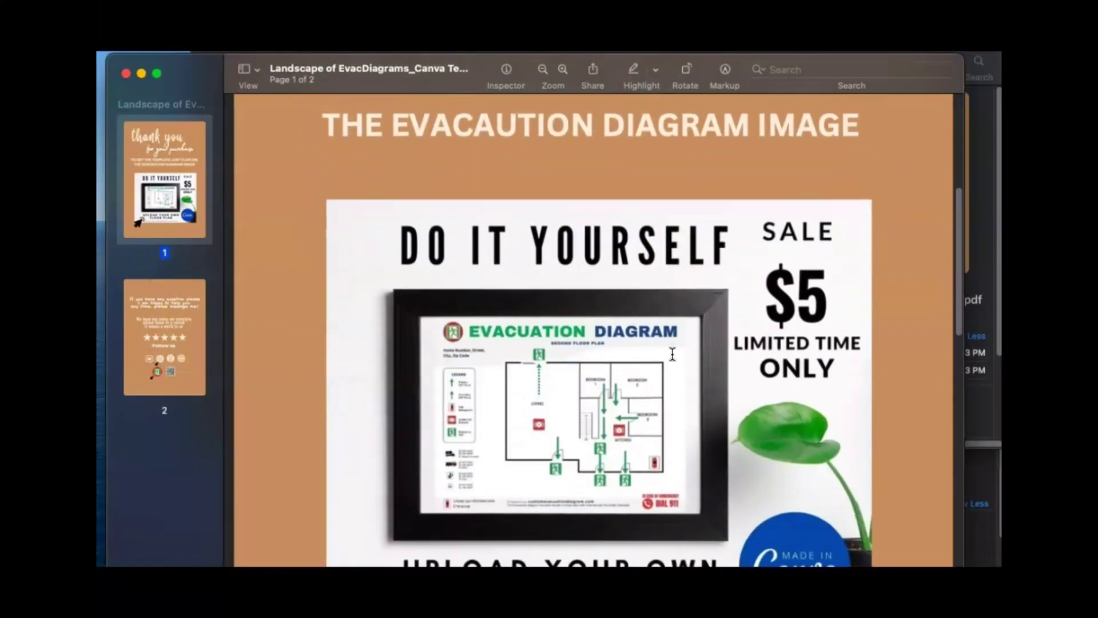
{"action": "scroll", "coordinate": [672, 354], "scroll_direction": "down", "scroll_amount": 3}
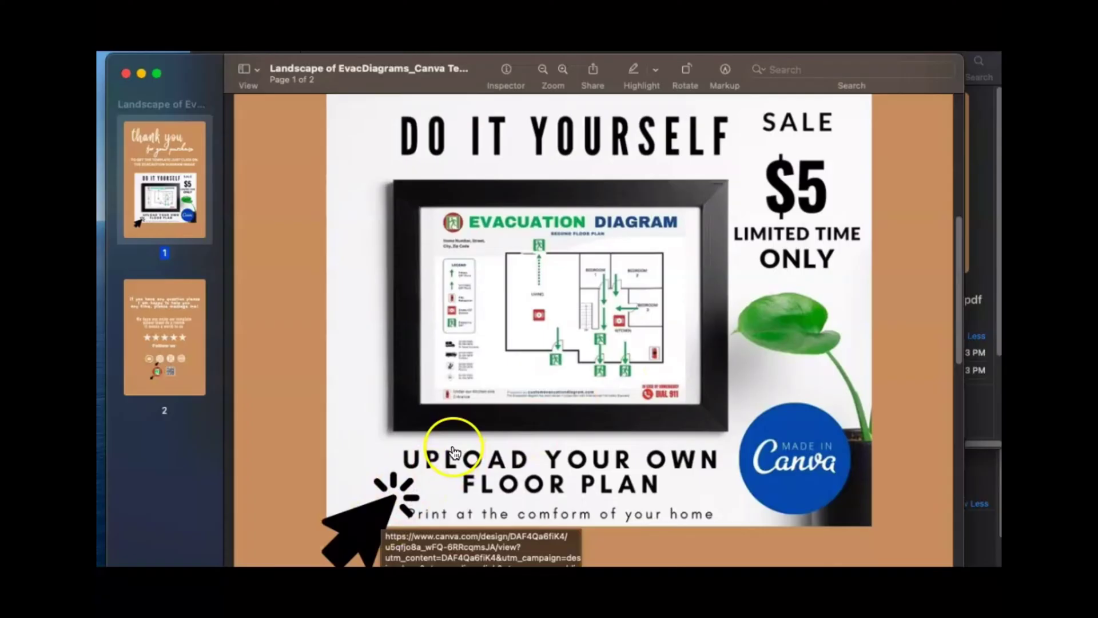
{"action": "left_click", "coordinate": [547, 382]}
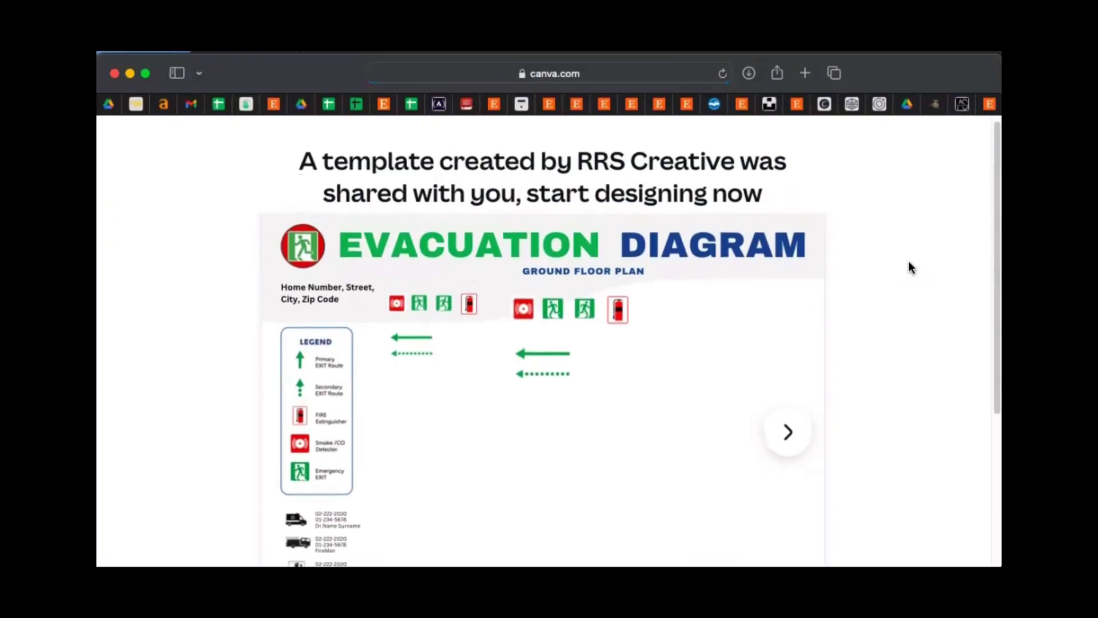
Step: Preview the shared template's floor-plan page, then choose 'Use template for new design'
{"action": "left_click", "coordinate": [900, 267]}
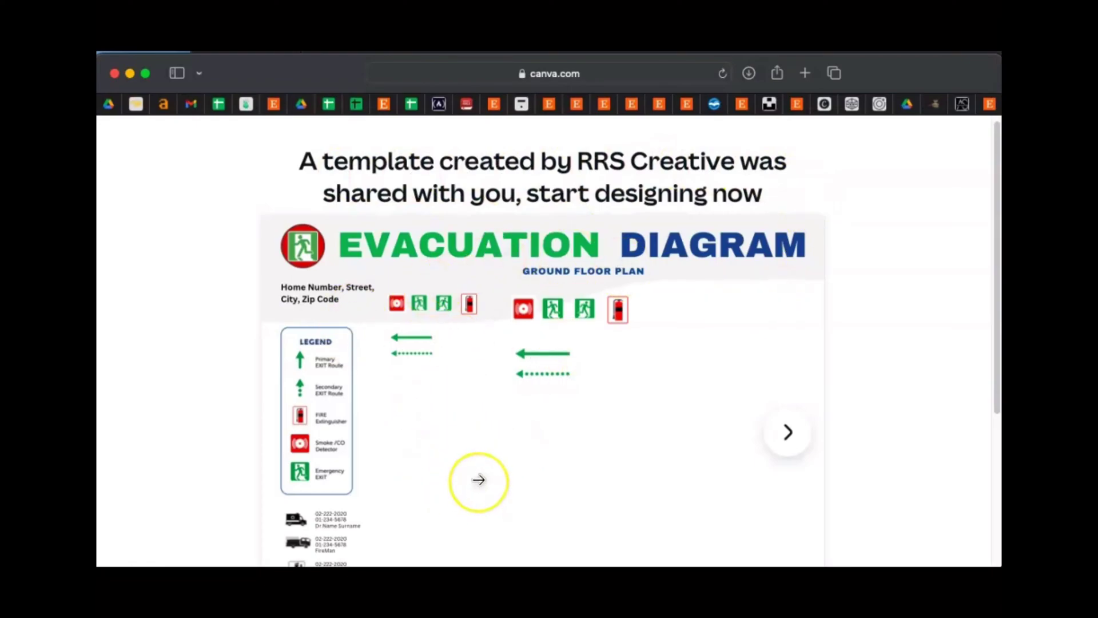
{"action": "scroll", "coordinate": [478, 480], "scroll_direction": "down", "scroll_amount": 5}
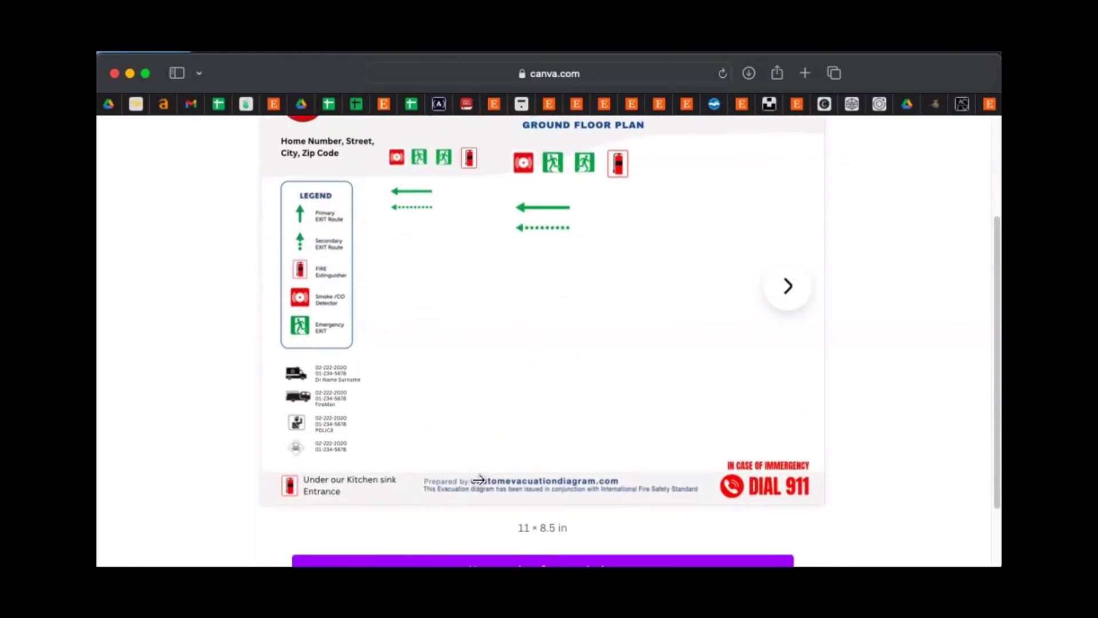
{"action": "scroll", "coordinate": [479, 480], "scroll_direction": "up", "scroll_amount": 2}
{"action": "scroll", "coordinate": [479, 480], "scroll_direction": "down", "scroll_amount": 4}
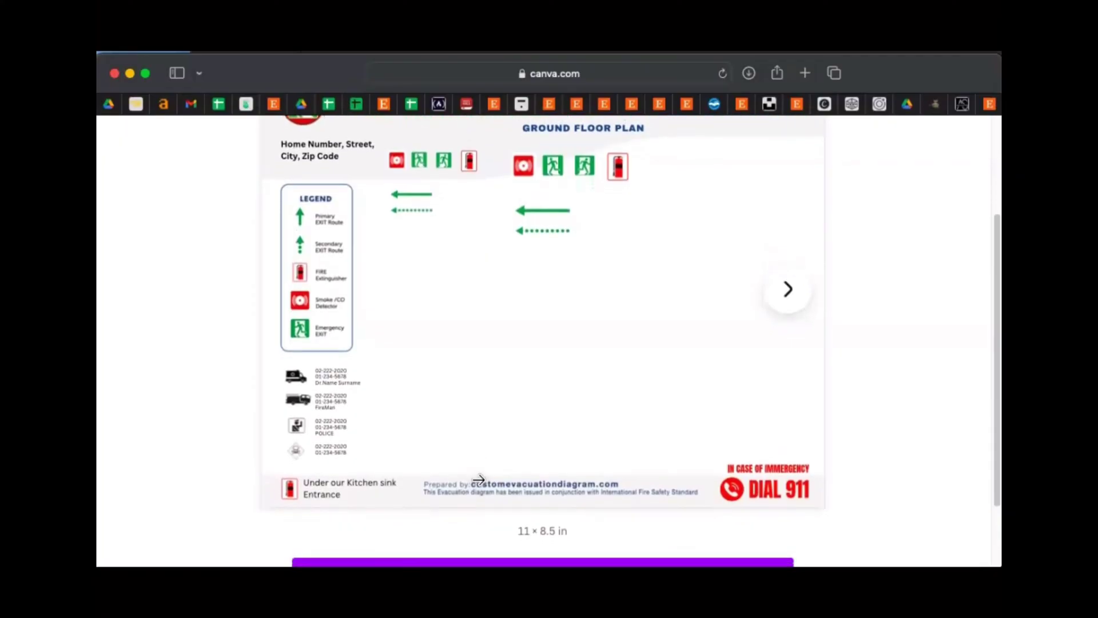
{"action": "scroll", "coordinate": [478, 479], "scroll_direction": "up", "scroll_amount": 7}
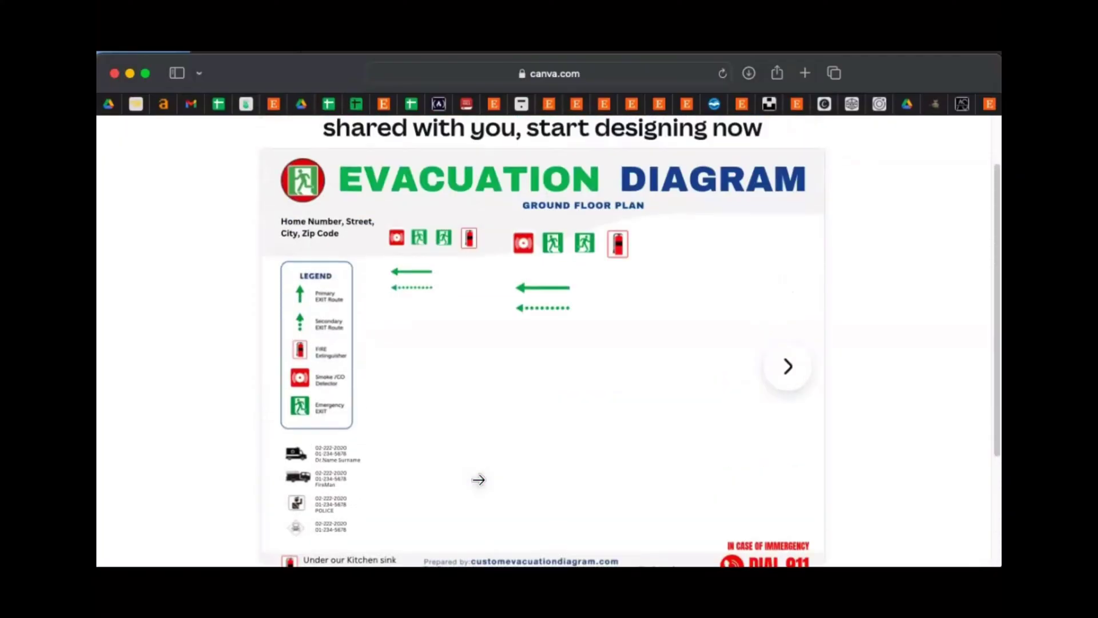
{"action": "scroll", "coordinate": [479, 479], "scroll_direction": "down", "scroll_amount": 3}
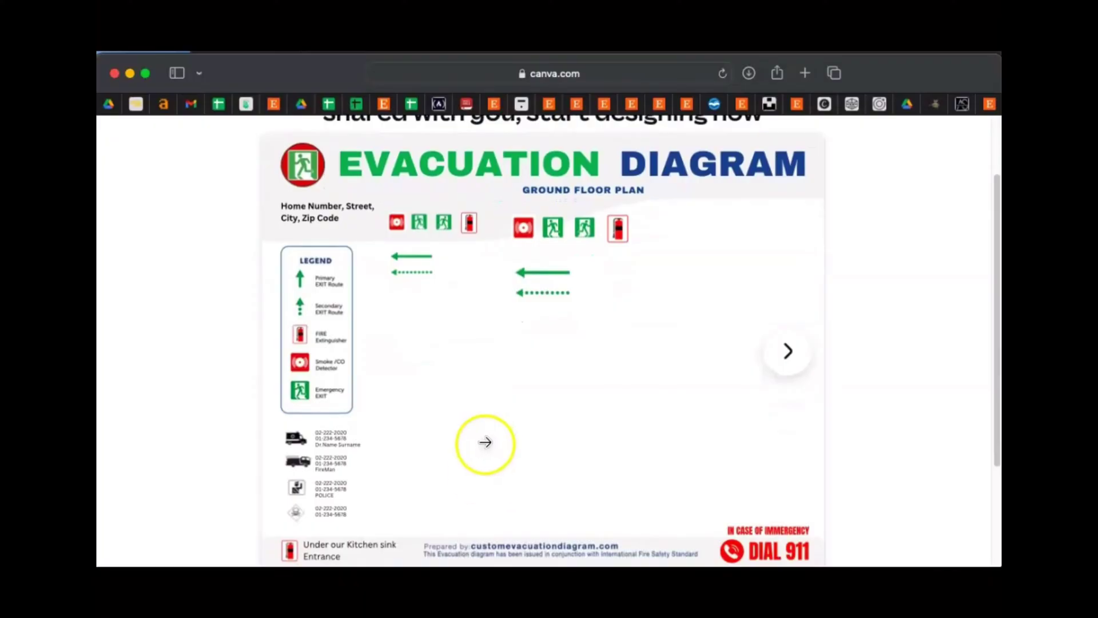
{"action": "scroll", "coordinate": [485, 442], "scroll_direction": "up", "scroll_amount": 3}
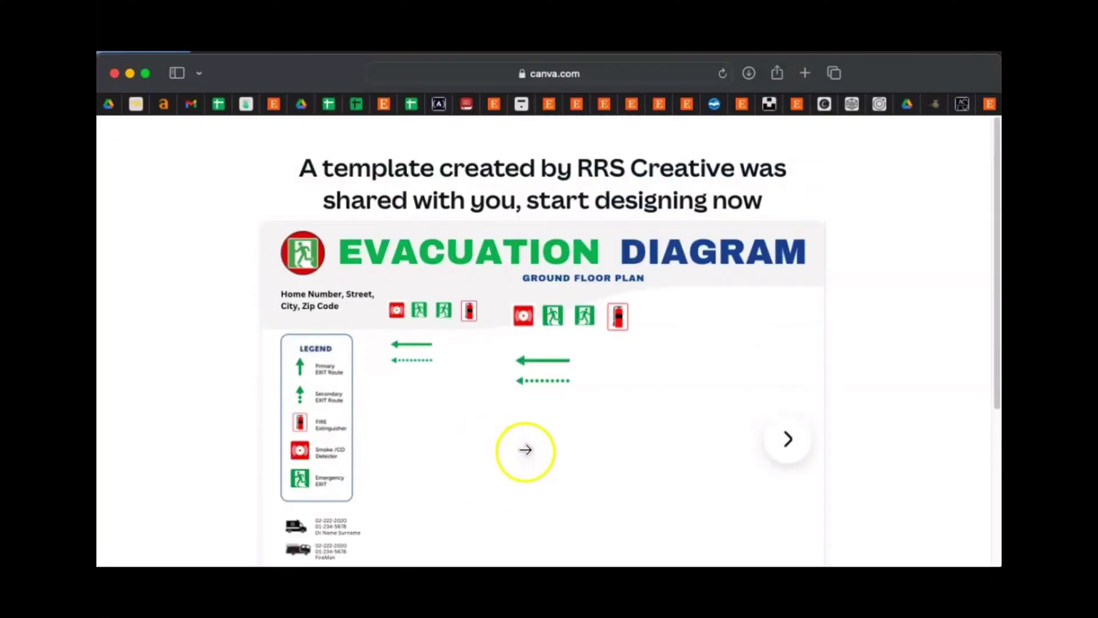
{"action": "scroll", "coordinate": [514, 450], "scroll_direction": "down", "scroll_amount": 4}
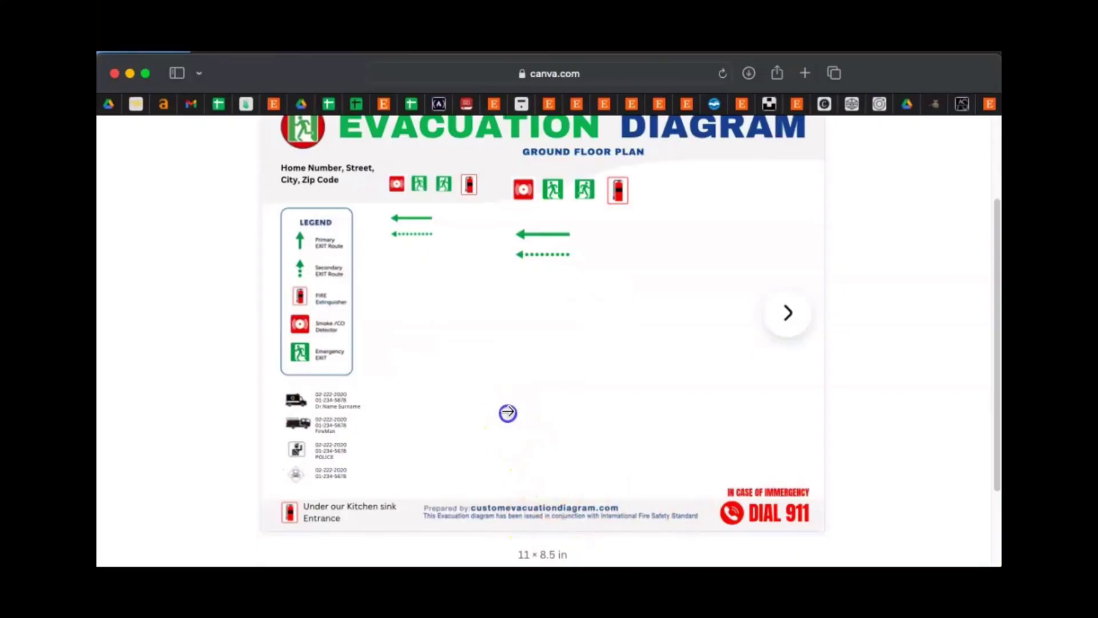
{"action": "left_click", "coordinate": [508, 411]}
{"action": "scroll", "coordinate": [581, 326], "scroll_direction": "up", "scroll_amount": 1}
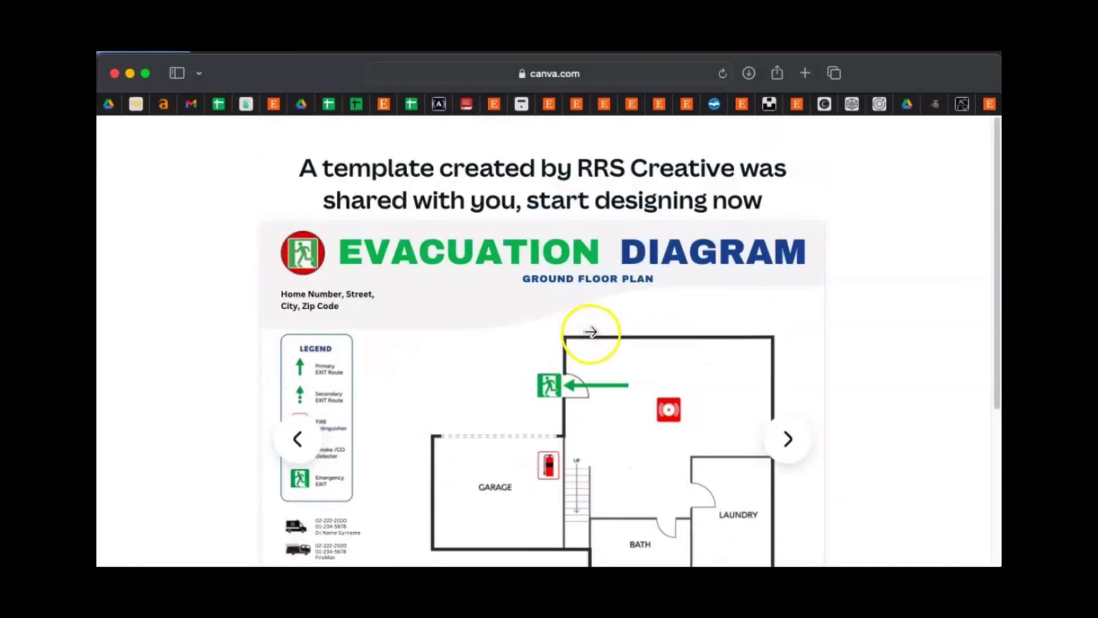
{"action": "scroll", "coordinate": [632, 319], "scroll_direction": "down", "scroll_amount": 5}
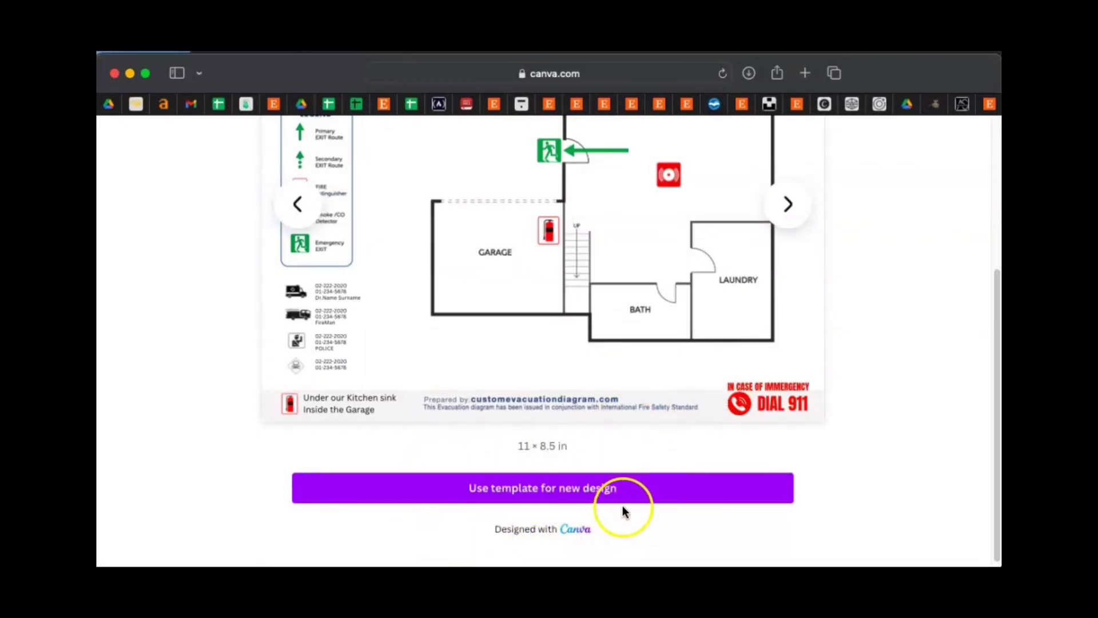
{"action": "left_click", "coordinate": [607, 493]}
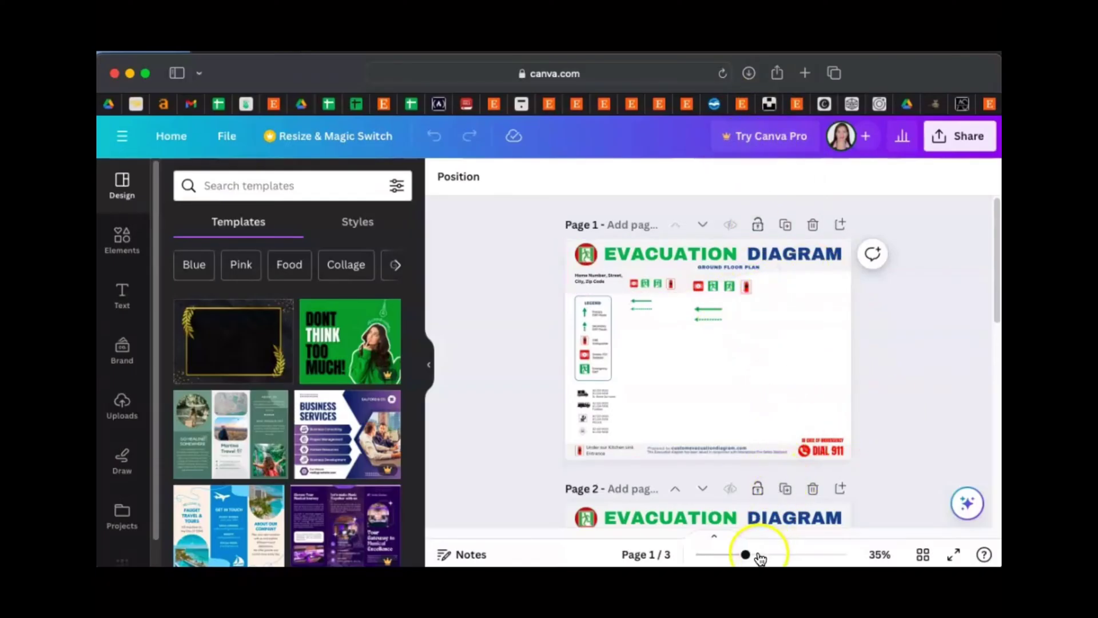
Step: Zoom the editor from 35% to about 60% and scroll to page 1
{"action": "left_click_drag", "start_coordinate": [746, 553], "coordinate": [766, 554]}
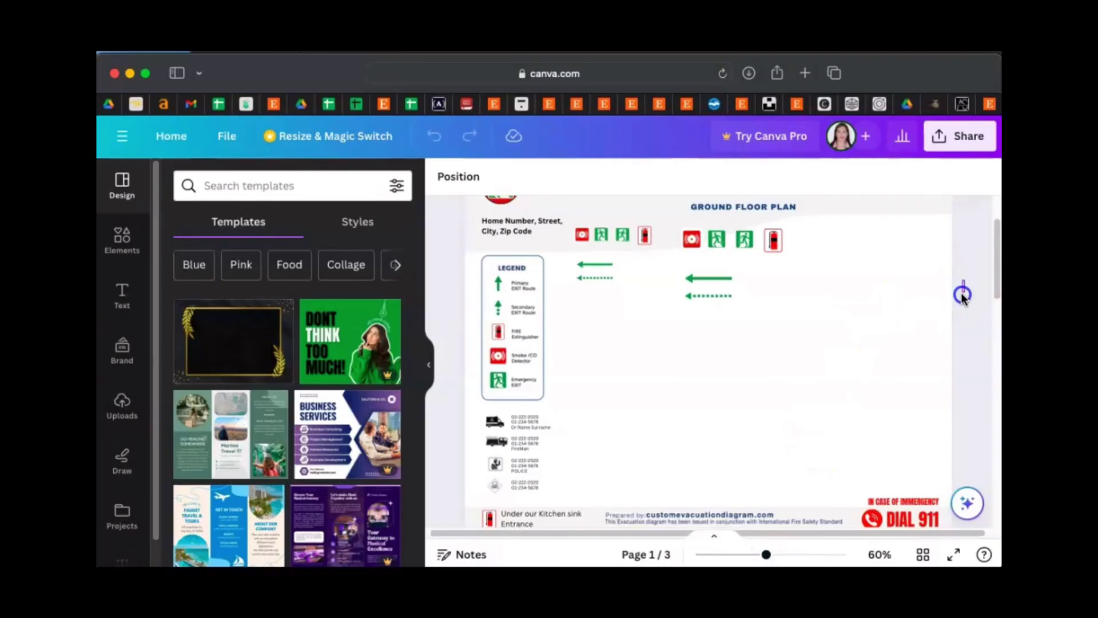
{"action": "scroll", "coordinate": [838, 332], "scroll_direction": "up", "scroll_amount": 3}
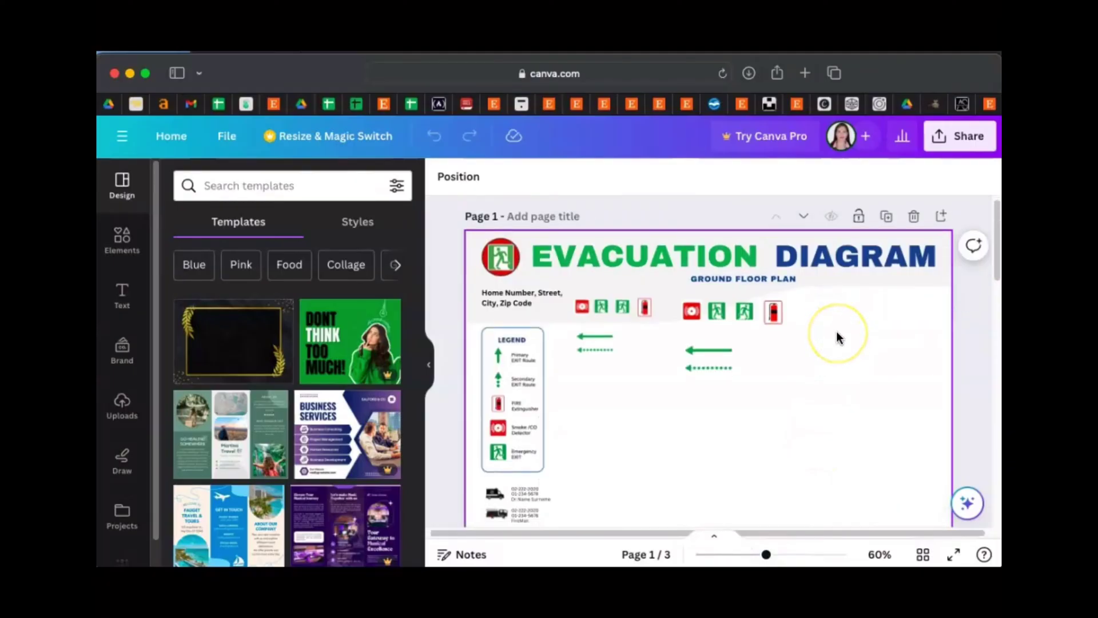
{"action": "scroll", "coordinate": [837, 336], "scroll_direction": "down", "scroll_amount": 2}
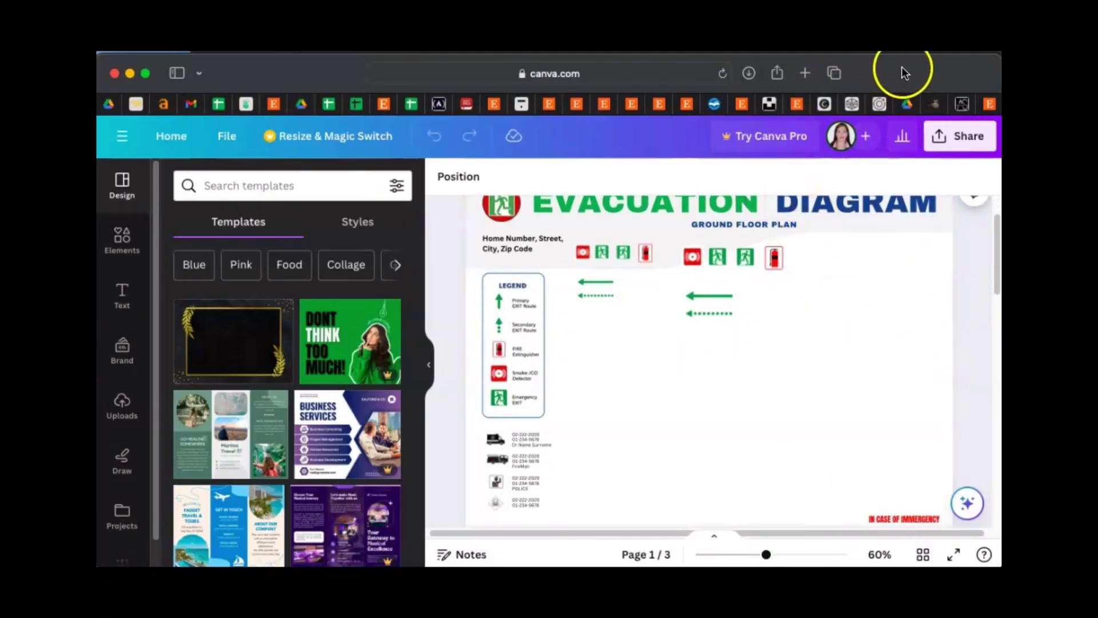
Step: Drag Unit 1.jpg from Finder onto page 1 of the Canva diagram
{"action": "left_click_drag", "start_coordinate": [904, 73], "coordinate": [674, 154]}
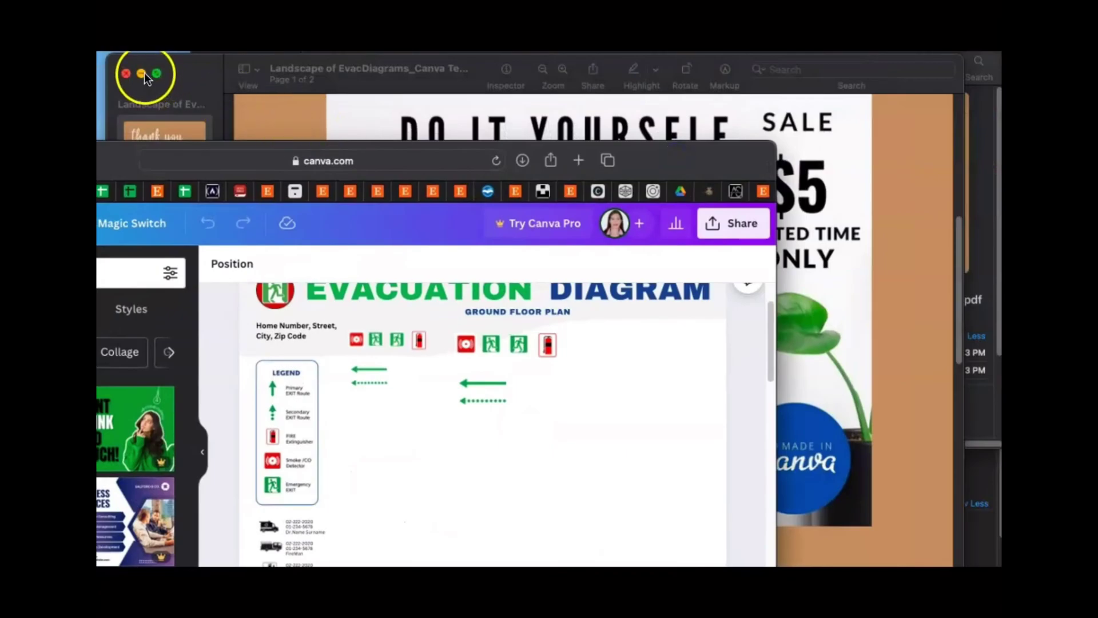
{"action": "left_click", "coordinate": [890, 138]}
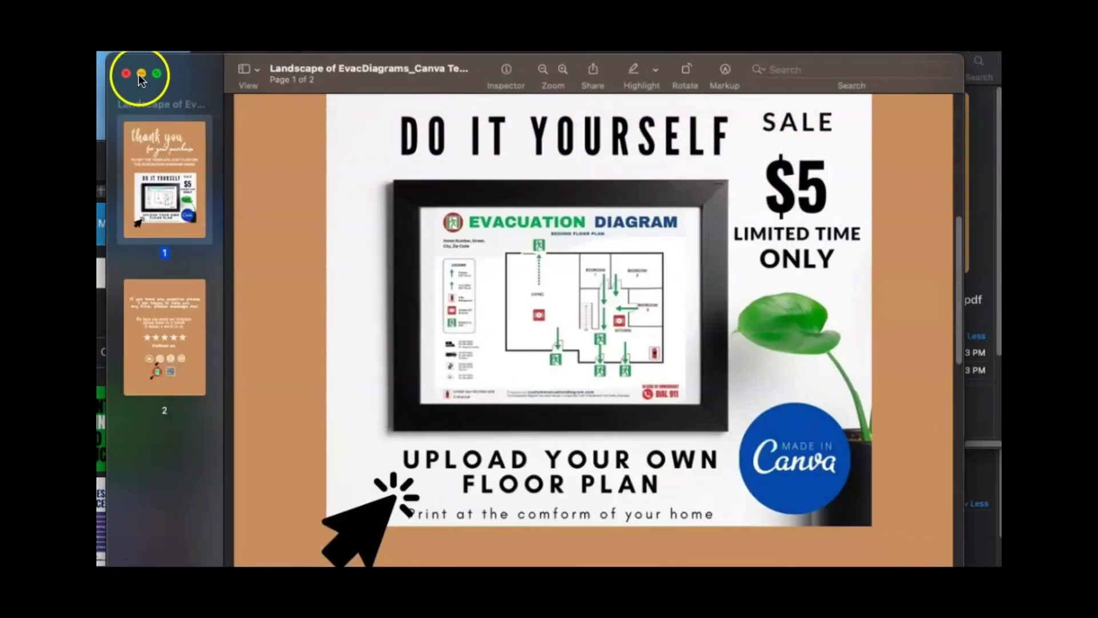
{"action": "left_click", "coordinate": [141, 74]}
{"action": "left_click_drag", "start_coordinate": [681, 160], "coordinate": [578, 133]}
{"action": "left_click", "coordinate": [722, 491]}
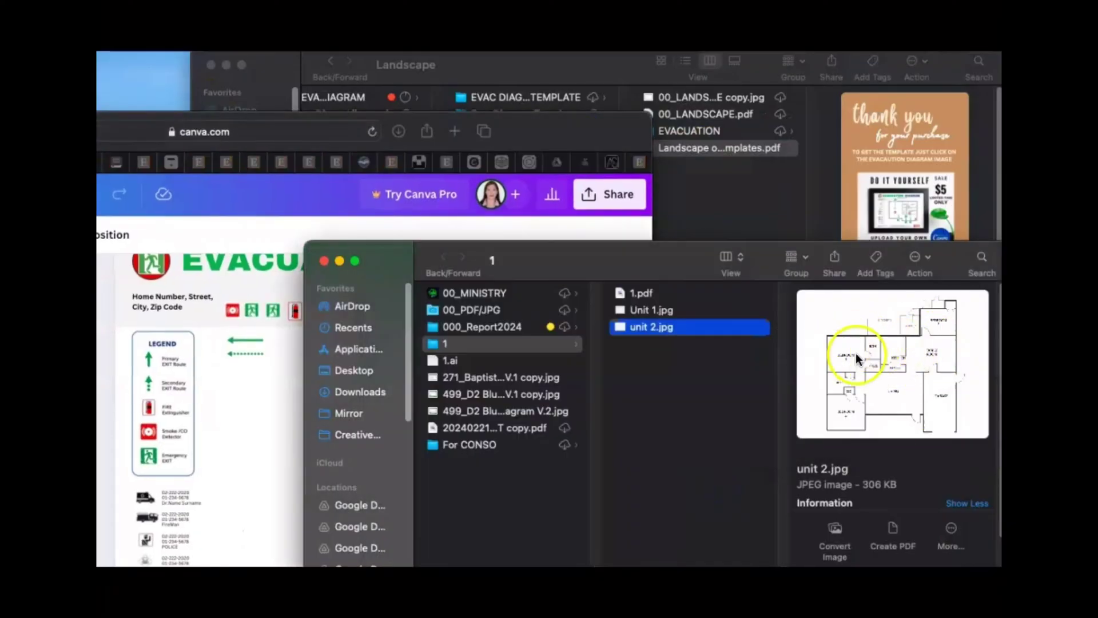
{"action": "left_click", "coordinate": [663, 310]}
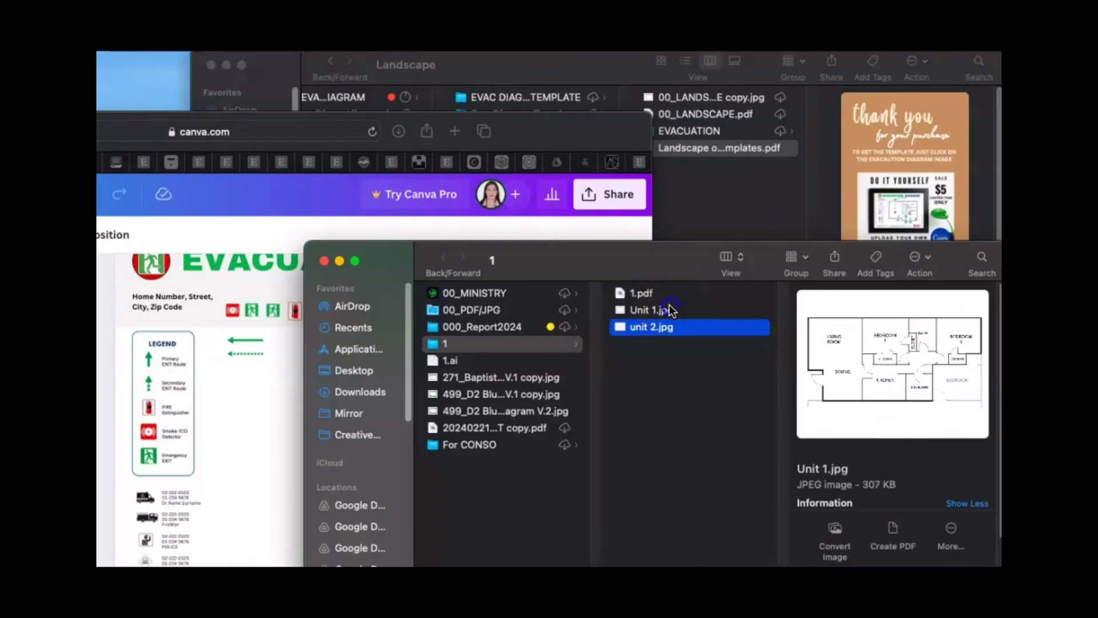
{"action": "left_click_drag", "start_coordinate": [667, 253], "coordinate": [696, 54]}
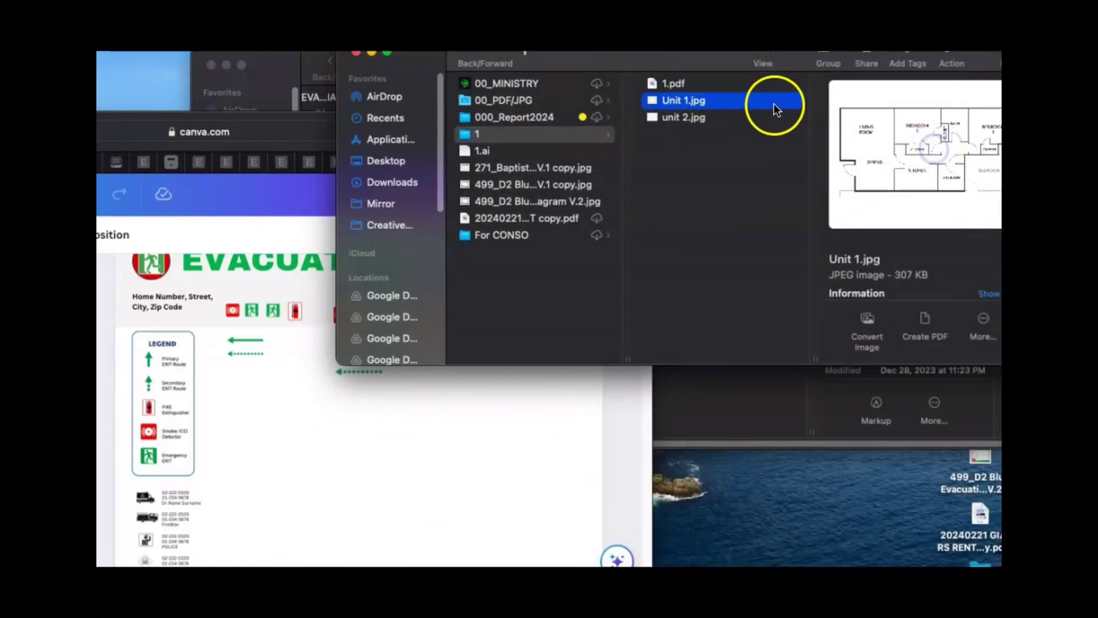
{"action": "left_click_drag", "start_coordinate": [774, 104], "coordinate": [459, 461]}
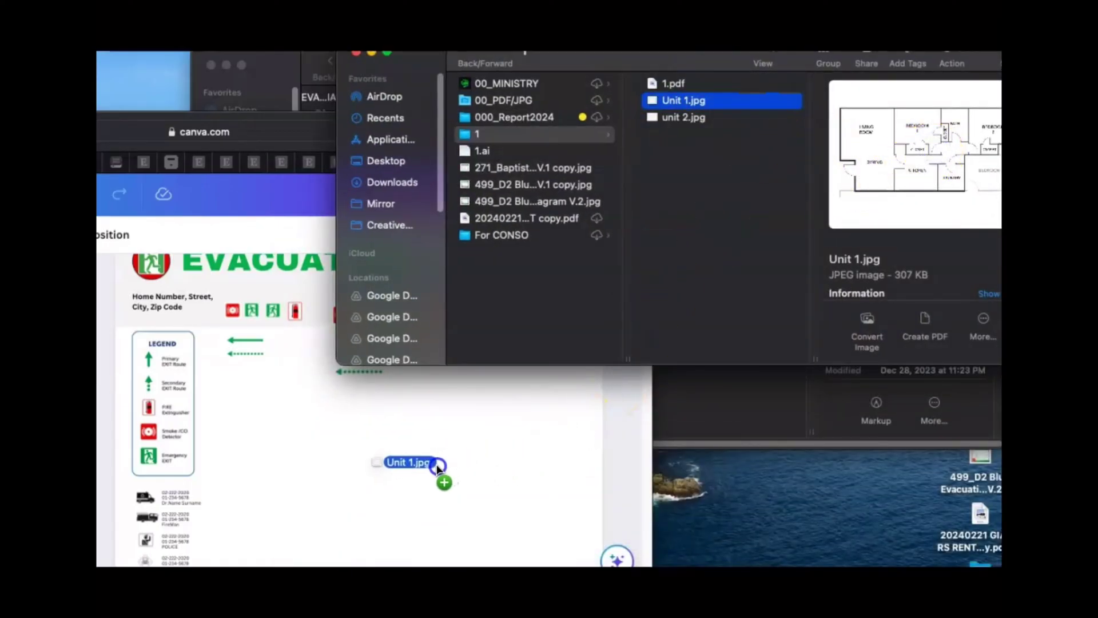
{"action": "left_click_drag", "start_coordinate": [506, 131], "coordinate": [925, 59]}
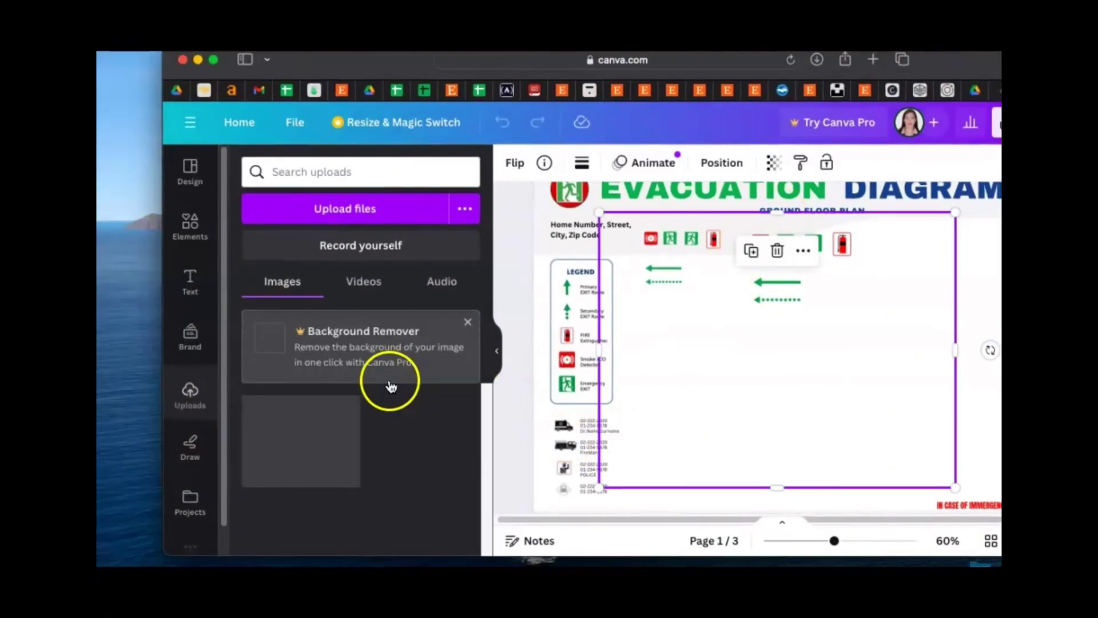
Step: Dismiss the Background Remover card, then resize and centre the floor plan to about 8.1 × 6.2
{"action": "left_click", "coordinate": [468, 324]}
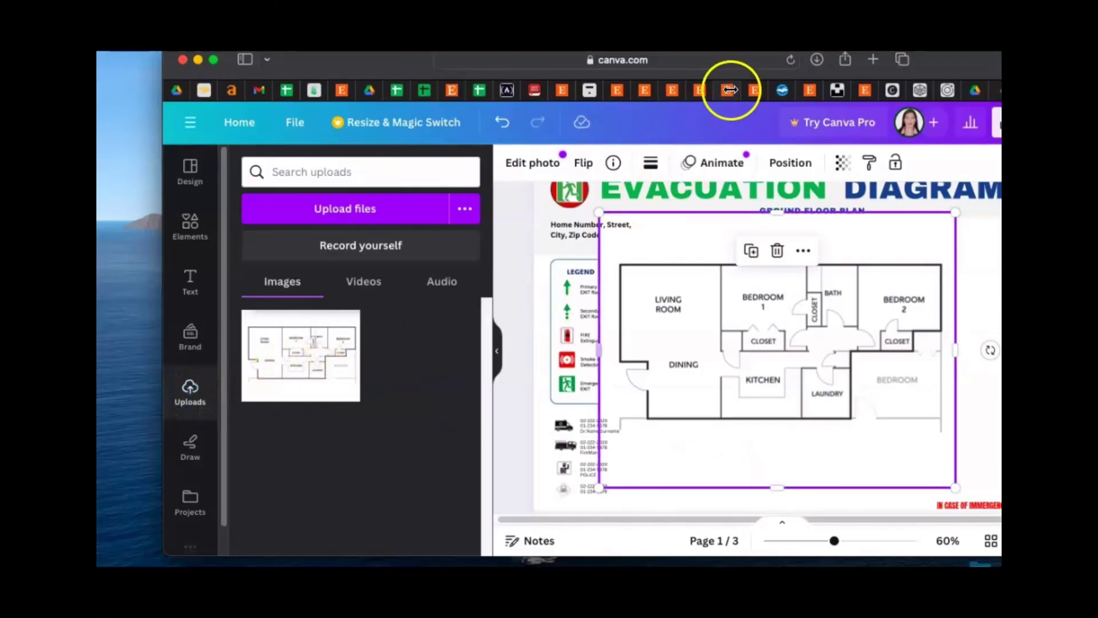
{"action": "left_click_drag", "start_coordinate": [408, 70], "coordinate": [314, 71]}
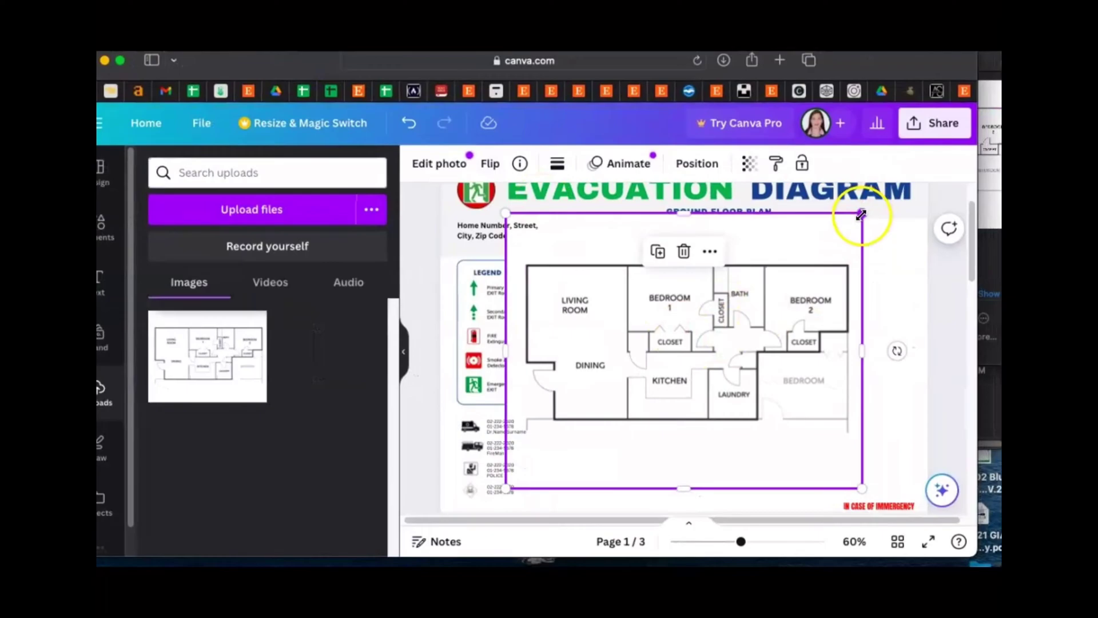
{"action": "left_click_drag", "start_coordinate": [864, 214], "coordinate": [819, 246]}
{"action": "mouse_move", "coordinate": [674, 278]}
{"action": "left_mouse_down"}
{"action": "mouse_move", "coordinate": [802, 279]}
{"action": "mouse_move", "coordinate": [683, 260]}
{"action": "left_mouse_up"}
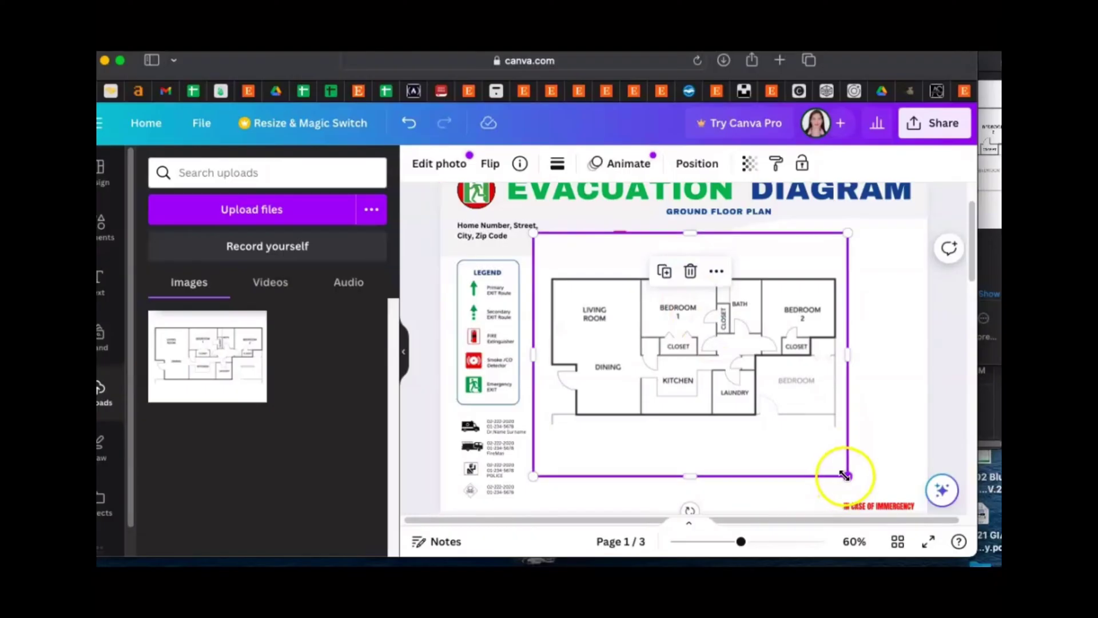
{"action": "left_click_drag", "start_coordinate": [865, 487], "coordinate": [881, 502]}
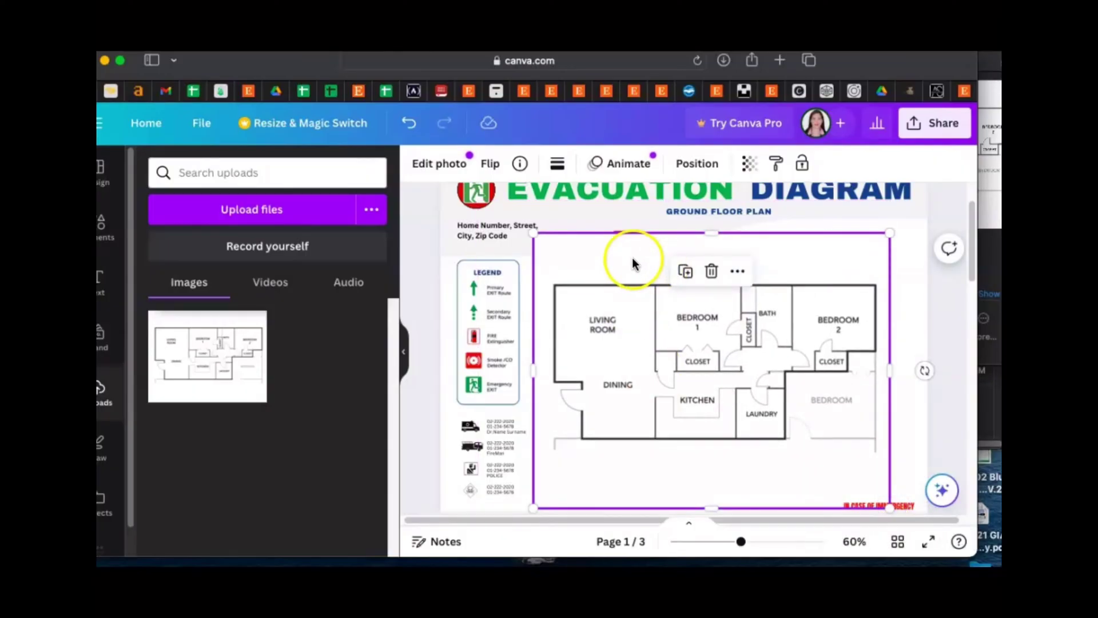
Step: In Layers, move the floor plan below the exit sign, detector and arrow layers
{"action": "right_click", "coordinate": [630, 258]}
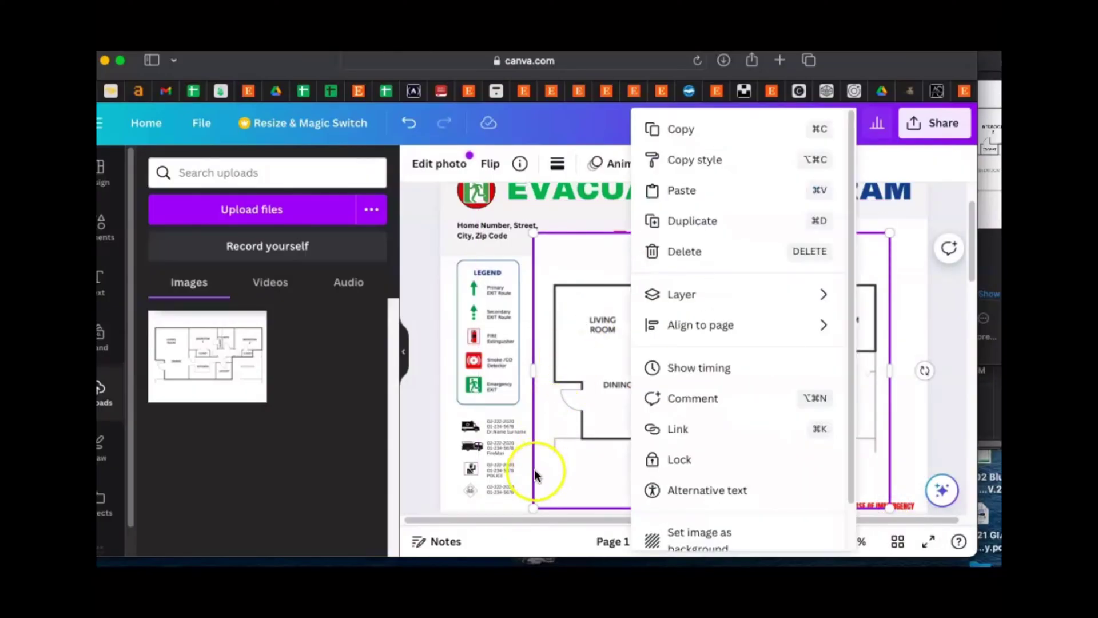
{"action": "mouse_move", "coordinate": [713, 330]}
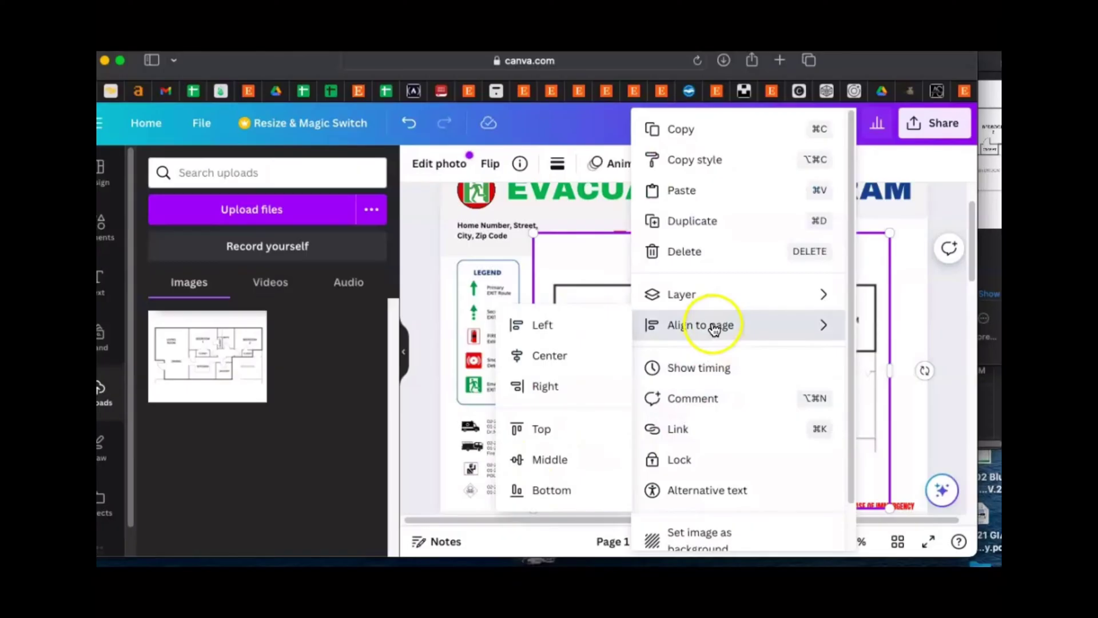
{"action": "mouse_move", "coordinate": [715, 300]}
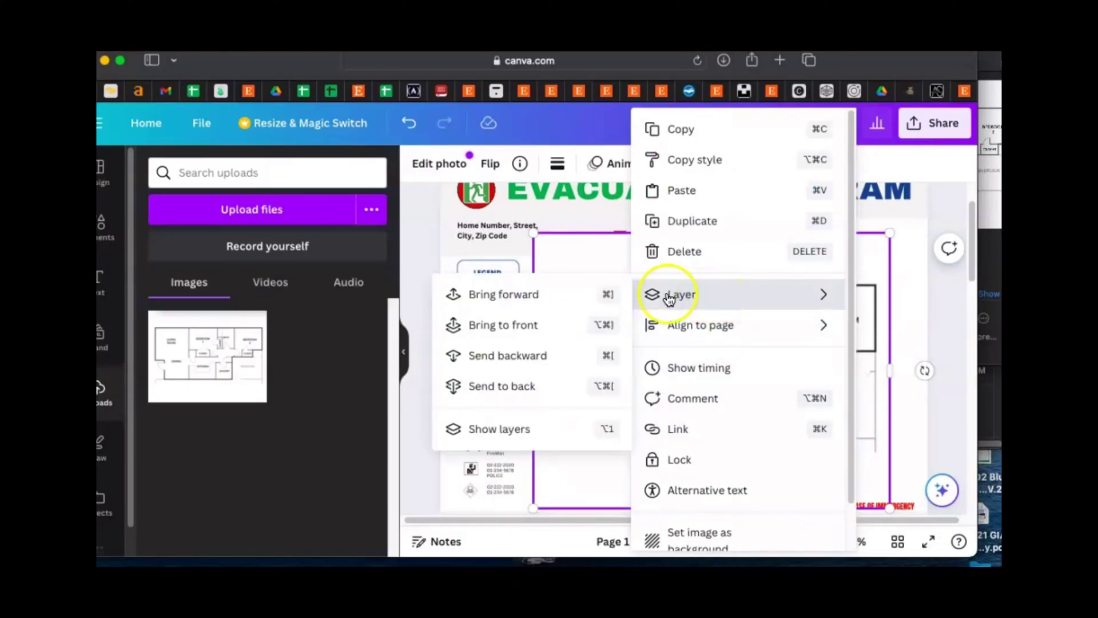
{"action": "left_click", "coordinate": [521, 429]}
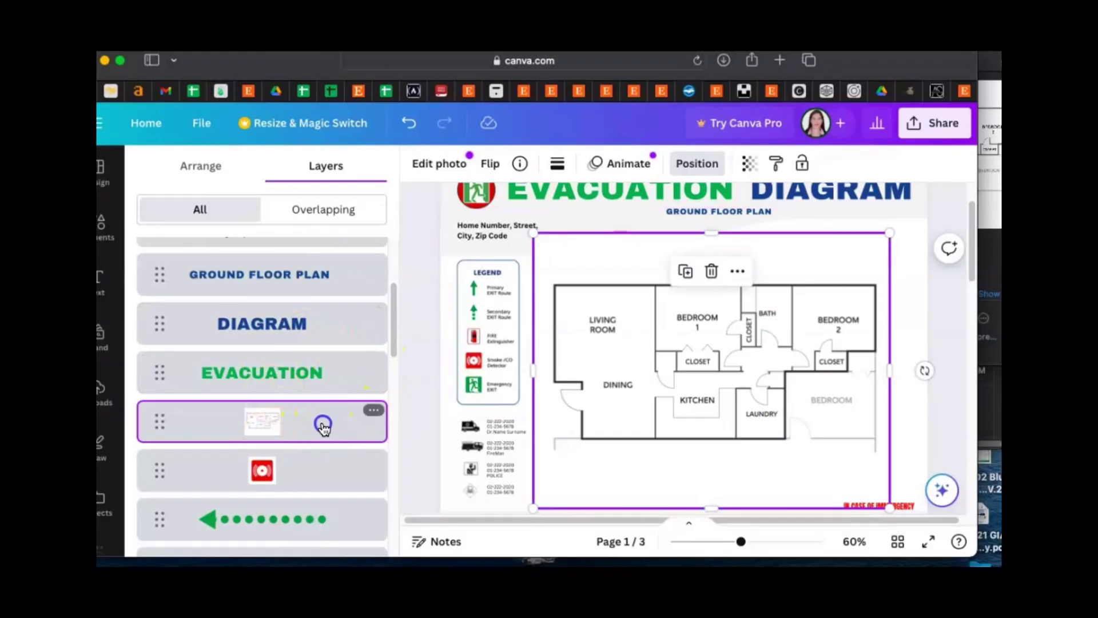
{"action": "left_click_drag", "start_coordinate": [319, 440], "coordinate": [320, 415]}
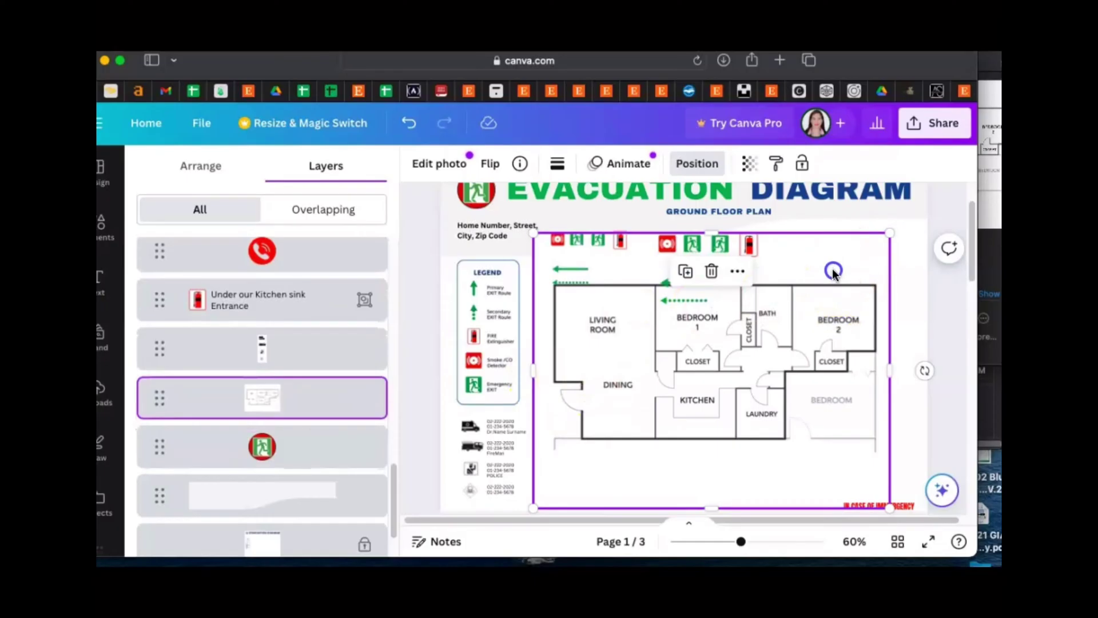
Step: Move the floor plan down so it sits below the route arrows
{"action": "left_click_drag", "start_coordinate": [833, 272], "coordinate": [842, 263]}
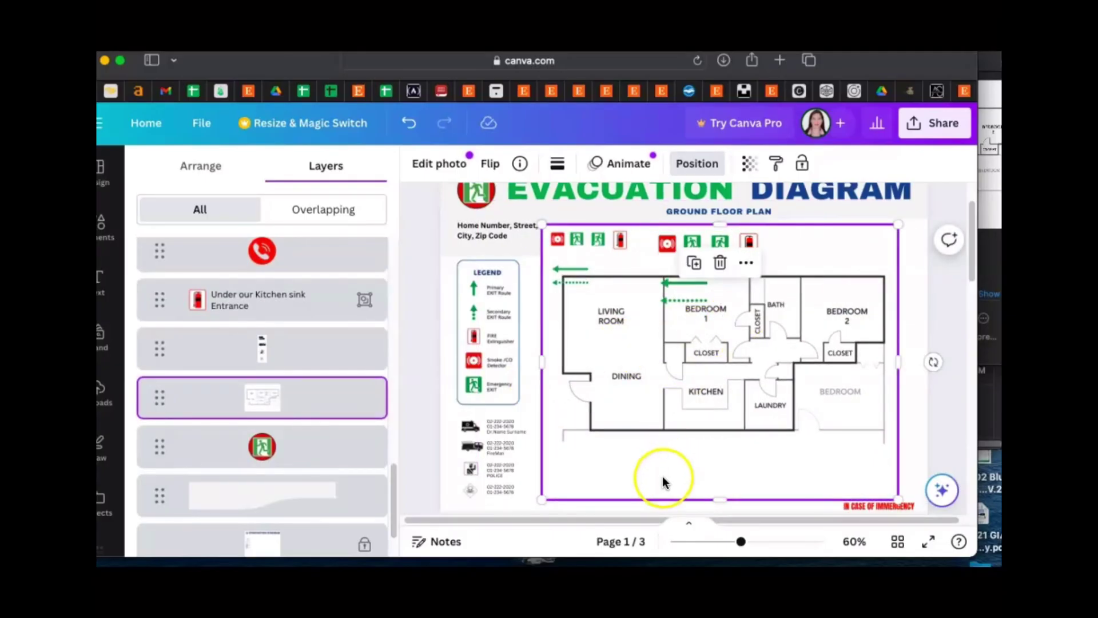
{"action": "left_click_drag", "start_coordinate": [672, 411], "coordinate": [679, 455]}
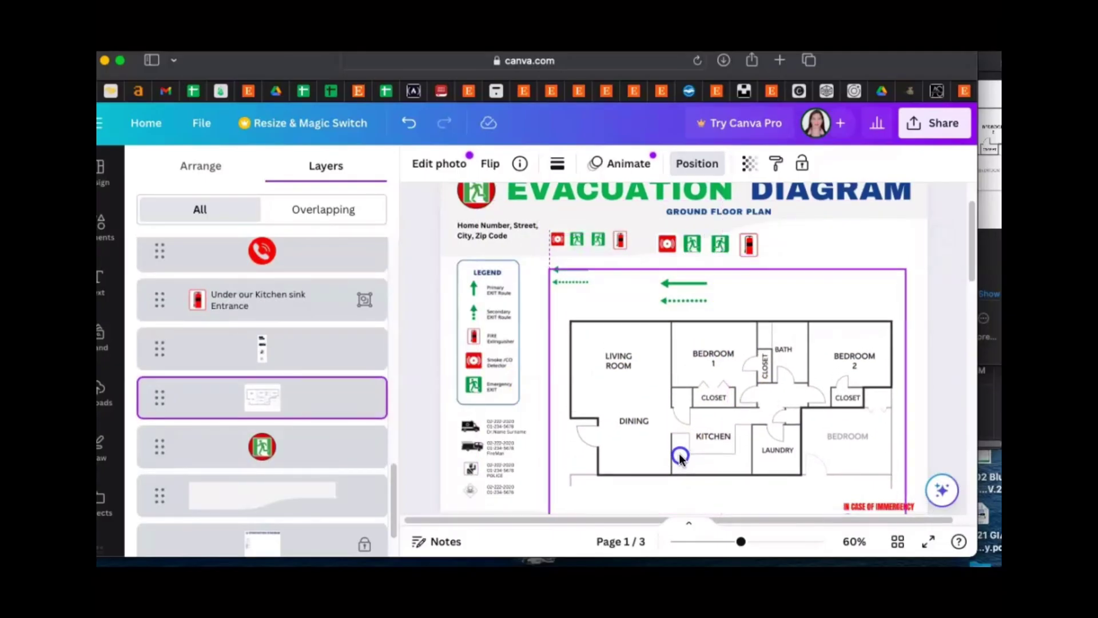
{"action": "left_click", "coordinate": [973, 287]}
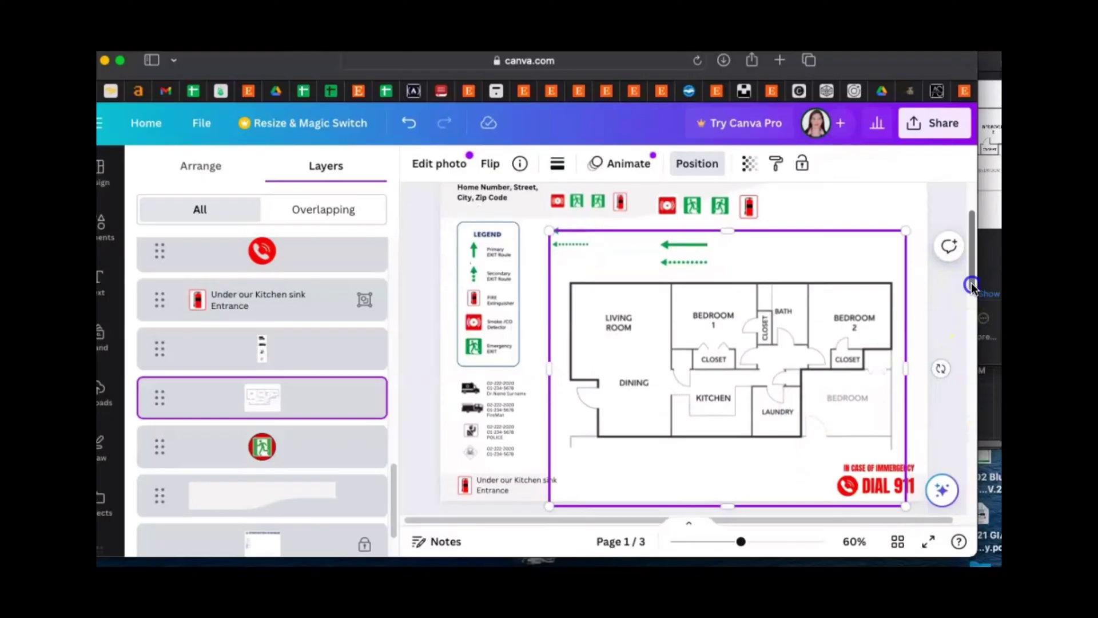
Step: Crop the empty space off the floor plan's top and bottom and trim its sides to about 7.8 × 3.9
{"action": "left_click", "coordinate": [827, 473]}
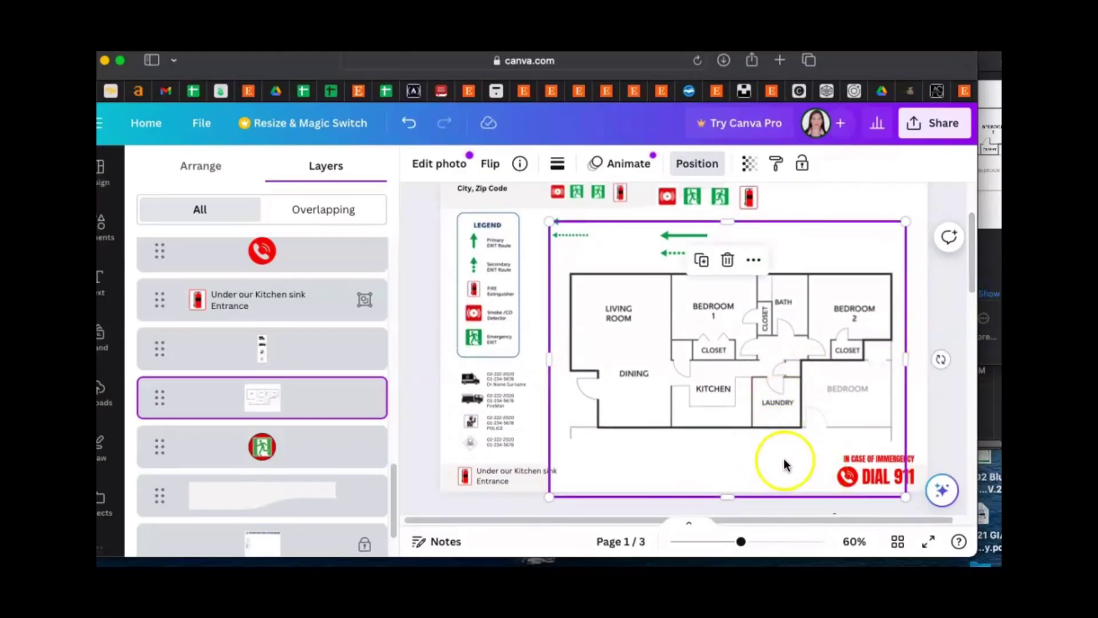
{"action": "left_click_drag", "start_coordinate": [730, 484], "coordinate": [724, 438]}
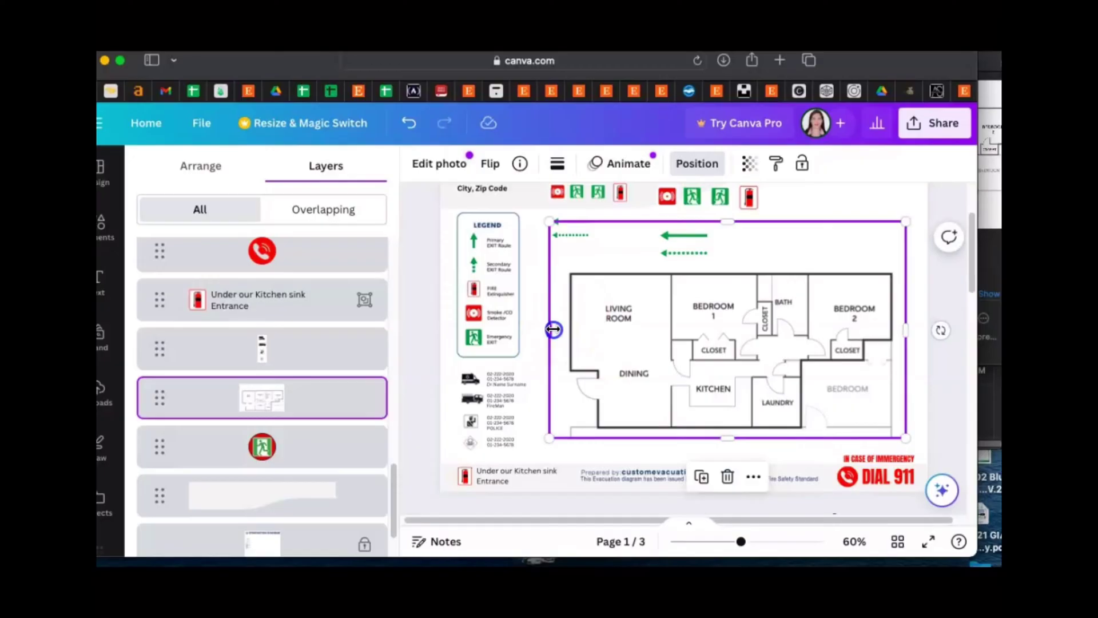
{"action": "left_click_drag", "start_coordinate": [553, 329], "coordinate": [558, 328]}
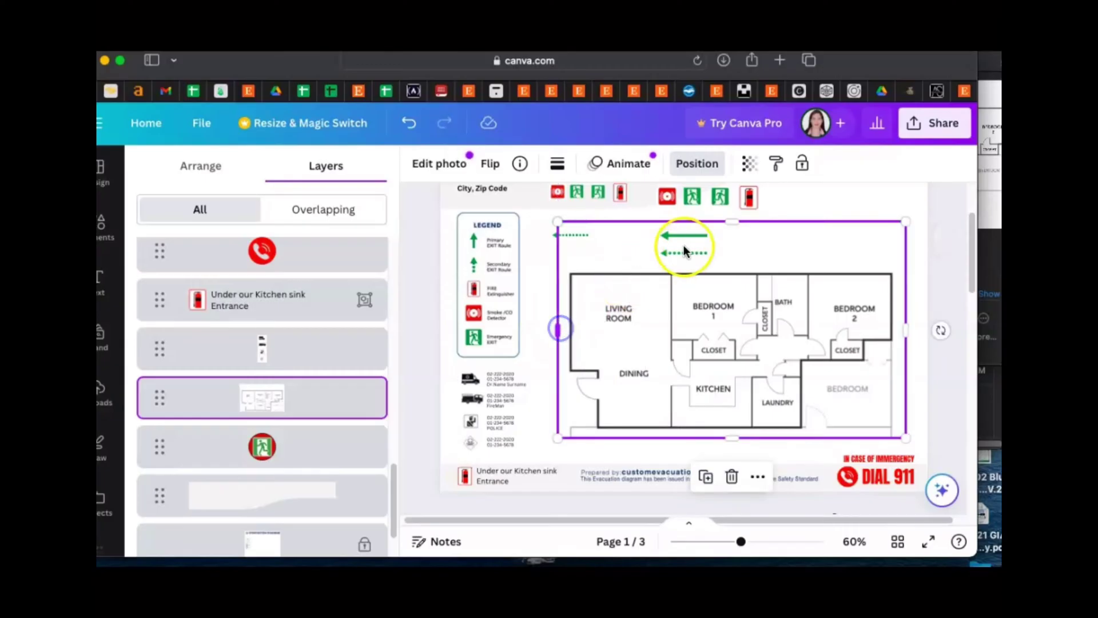
{"action": "left_click_drag", "start_coordinate": [734, 233], "coordinate": [733, 272]}
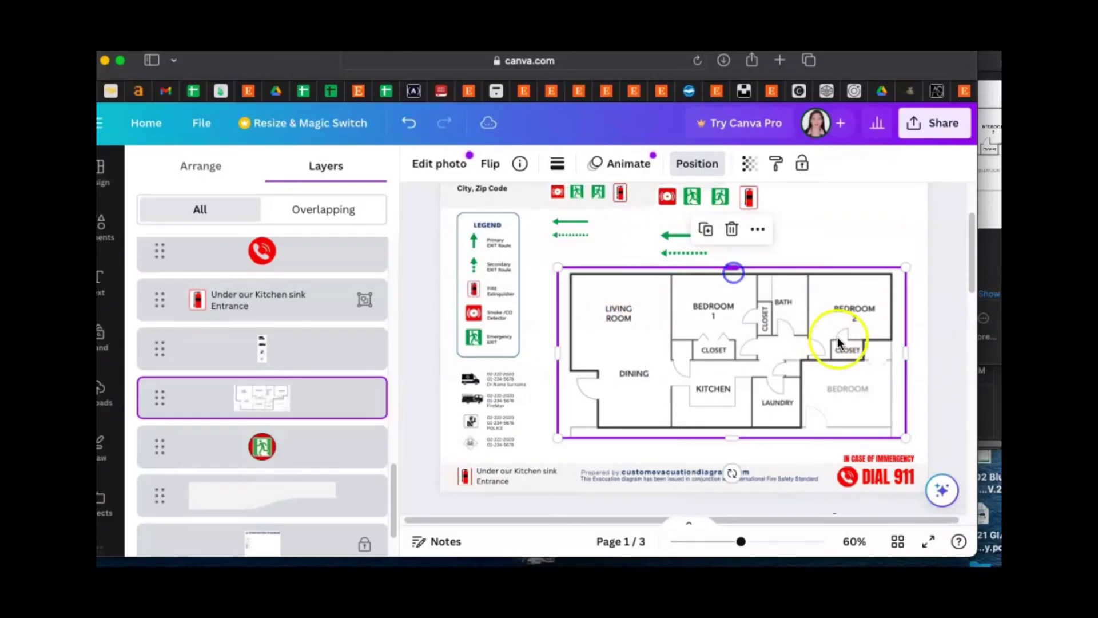
{"action": "left_click_drag", "start_coordinate": [902, 352], "coordinate": [932, 422]}
{"action": "scroll", "coordinate": [911, 409], "scroll_direction": "down", "scroll_amount": 3}
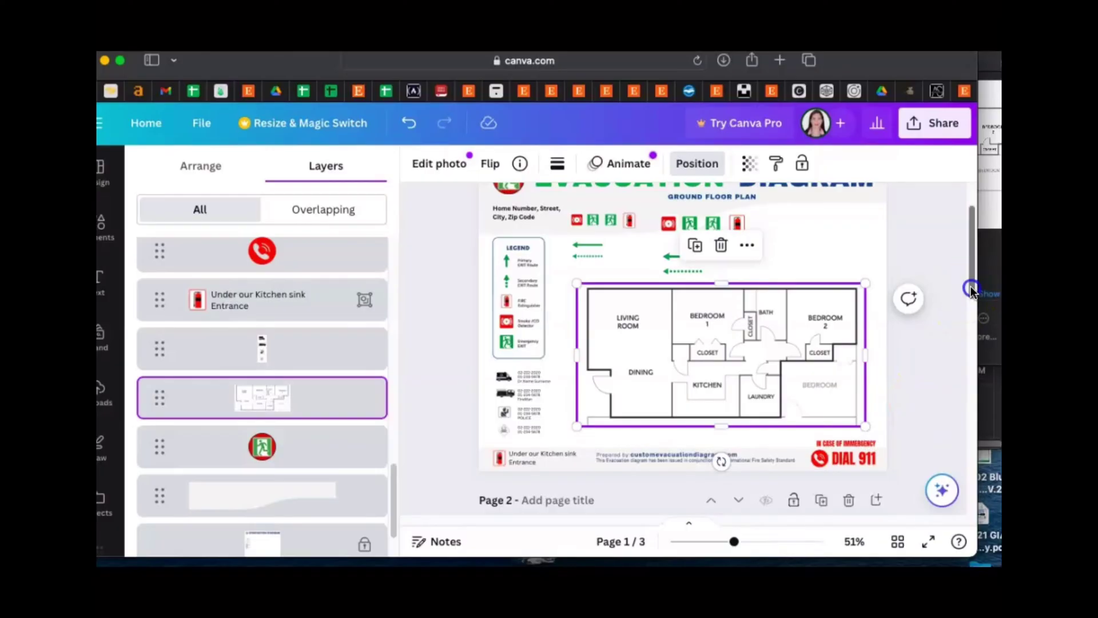
{"action": "scroll", "coordinate": [970, 288], "scroll_direction": "up", "scroll_amount": 1}
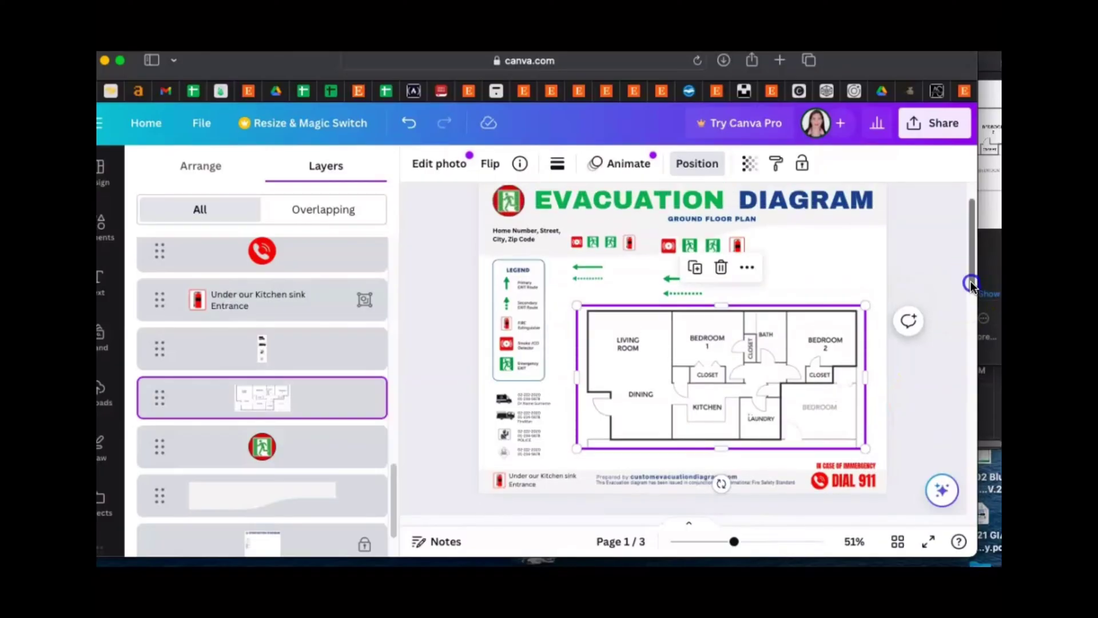
{"action": "left_click", "coordinate": [923, 260]}
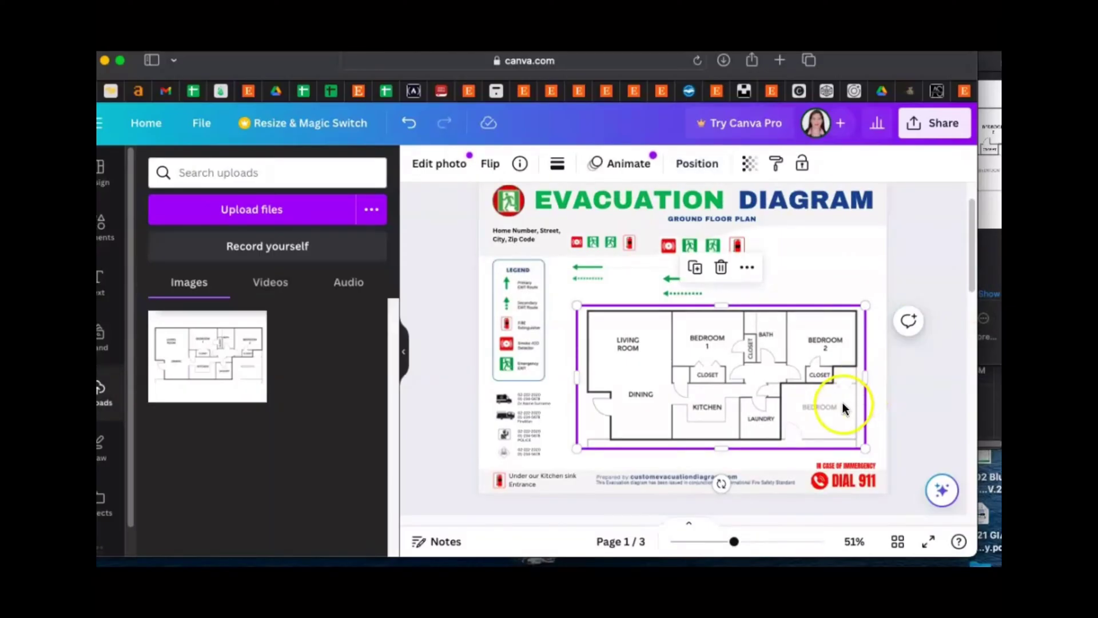
Step: Enlarge the floor-plan image slightly by its corner
{"action": "left_click", "coordinate": [404, 351]}
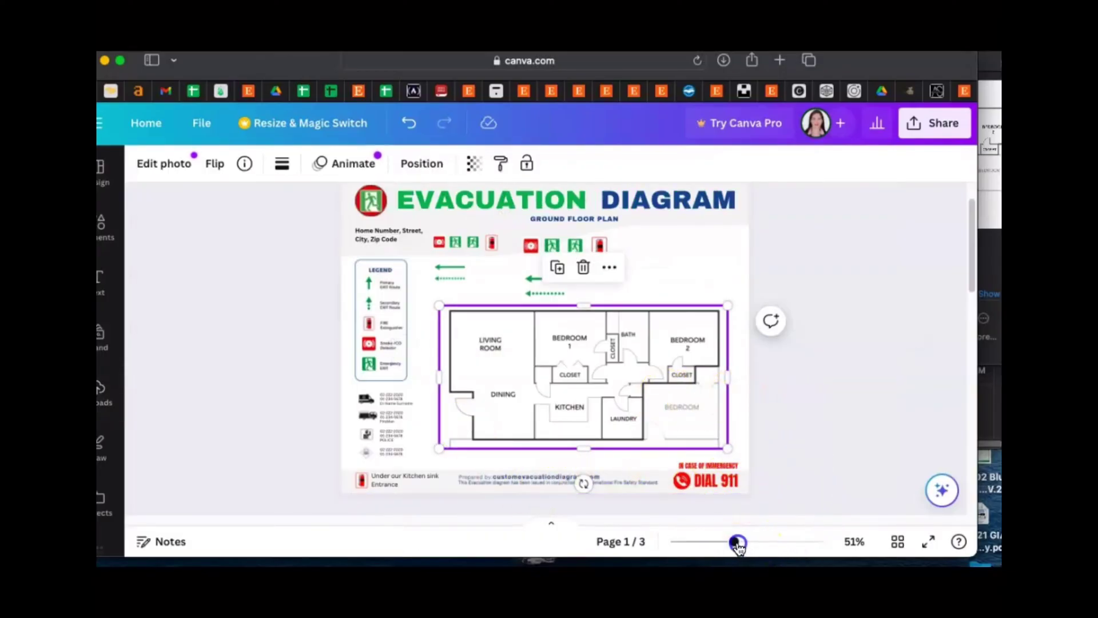
{"action": "left_click_drag", "start_coordinate": [738, 542], "coordinate": [742, 542]}
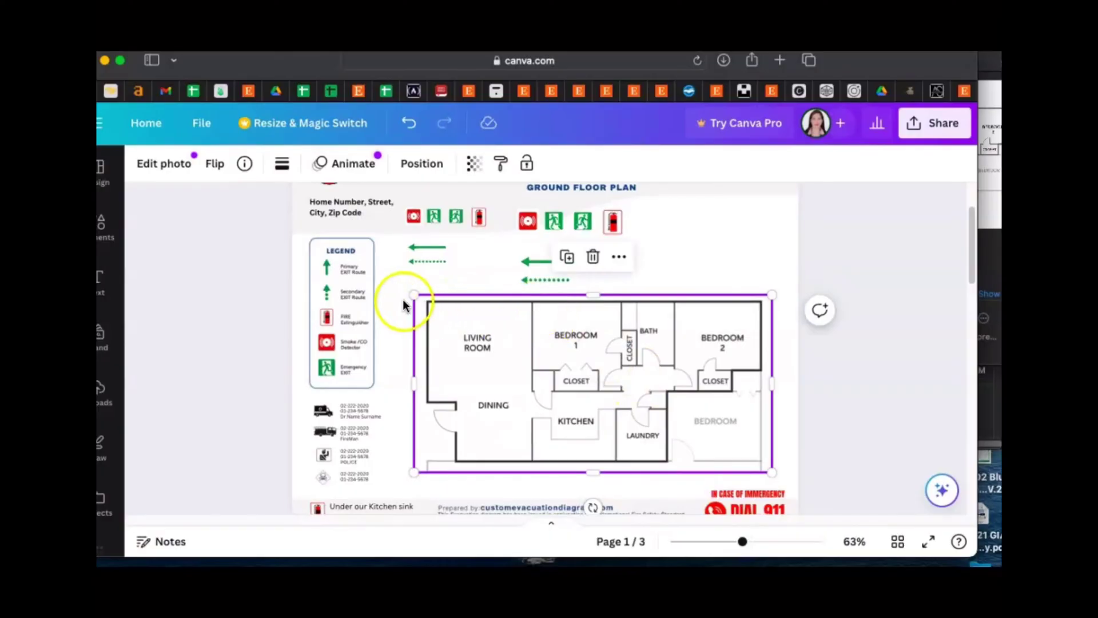
{"action": "left_click_drag", "start_coordinate": [412, 295], "coordinate": [382, 277]}
{"action": "left_click", "coordinate": [420, 324]}
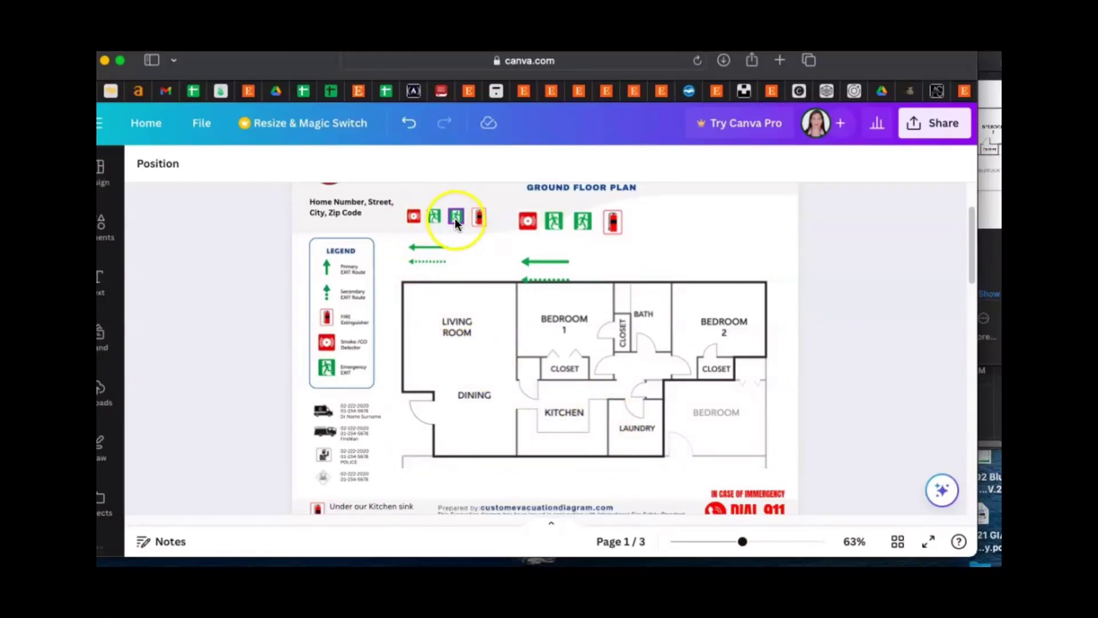
Step: Place the green exit sign against the dining room's left wall and enlarge it to about 0.6 × 0.6
{"action": "left_click_drag", "start_coordinate": [436, 219], "coordinate": [416, 420]}
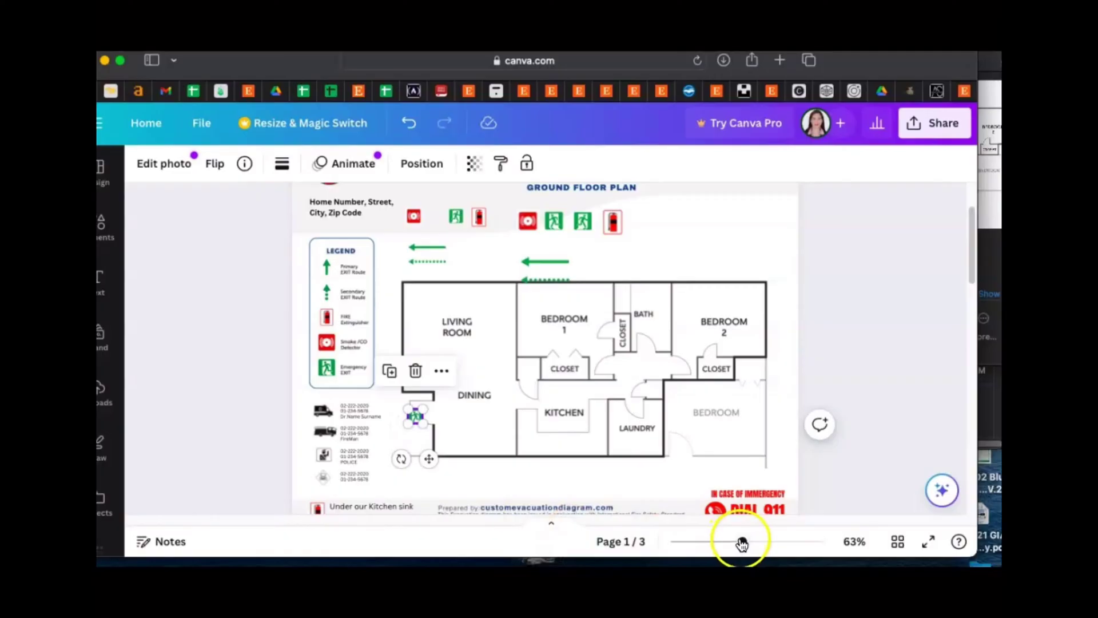
{"action": "left_click_drag", "start_coordinate": [741, 541], "coordinate": [774, 542]}
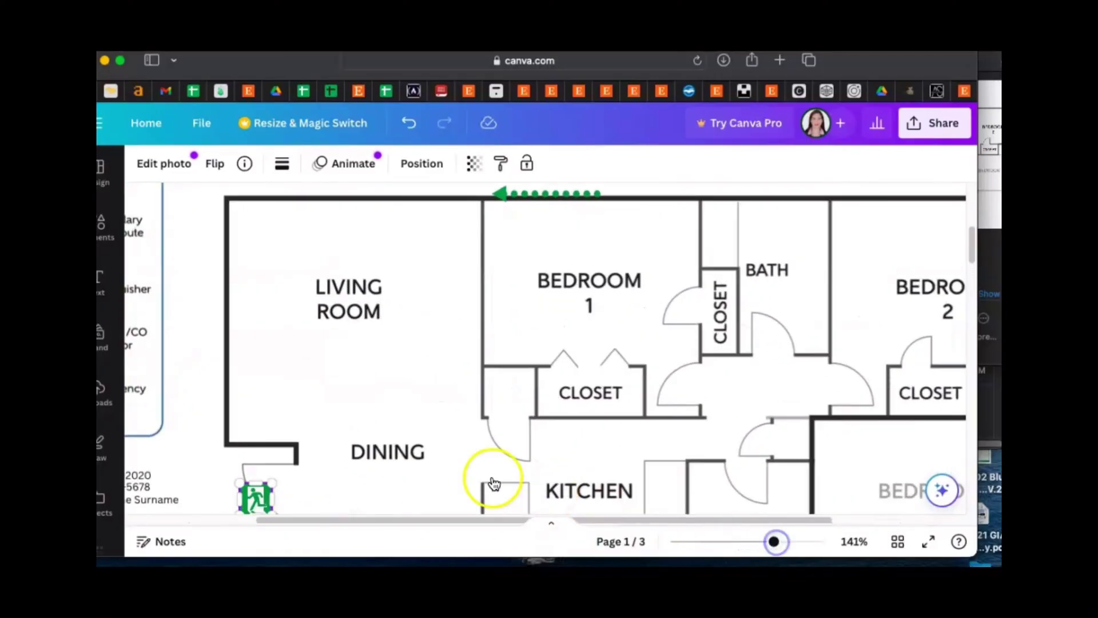
{"action": "scroll", "coordinate": [354, 360], "scroll_direction": "up", "scroll_amount": 5}
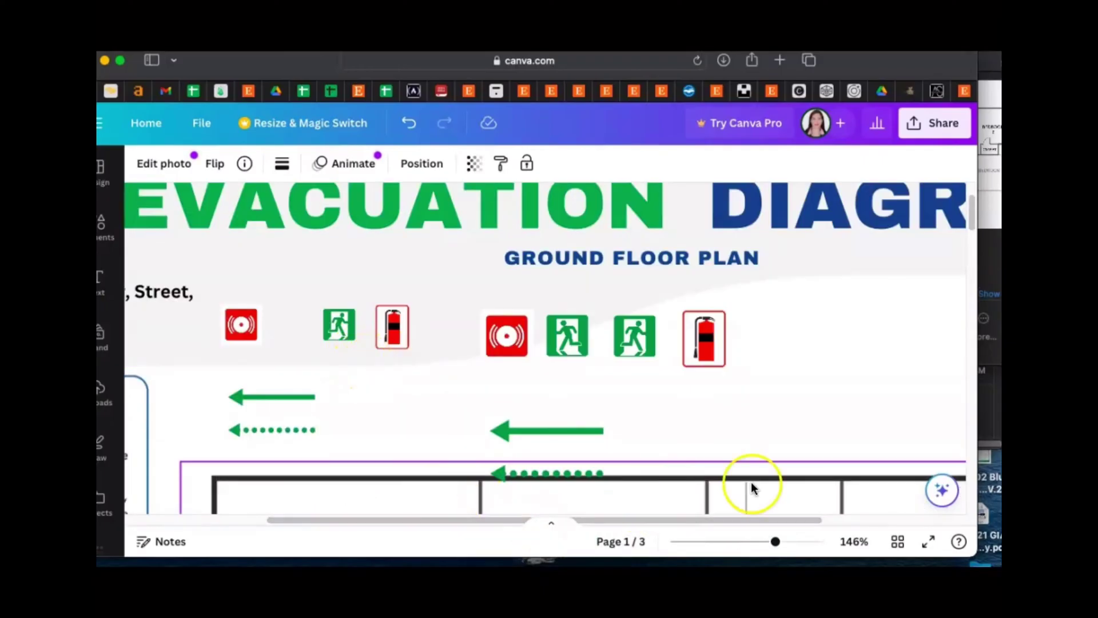
{"action": "scroll", "coordinate": [783, 389], "scroll_direction": "down", "scroll_amount": 2}
{"action": "scroll", "coordinate": [784, 389], "scroll_direction": "down", "scroll_amount": 10}
{"action": "scroll", "coordinate": [783, 389], "scroll_direction": "left", "scroll_amount": 2}
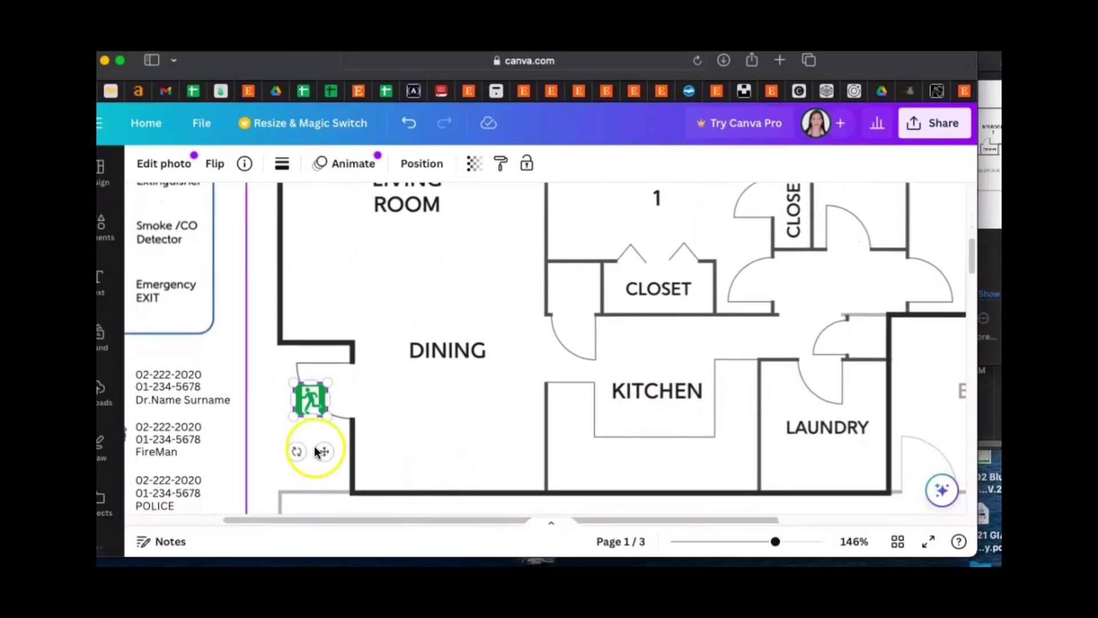
{"action": "left_click_drag", "start_coordinate": [290, 424], "coordinate": [266, 451]}
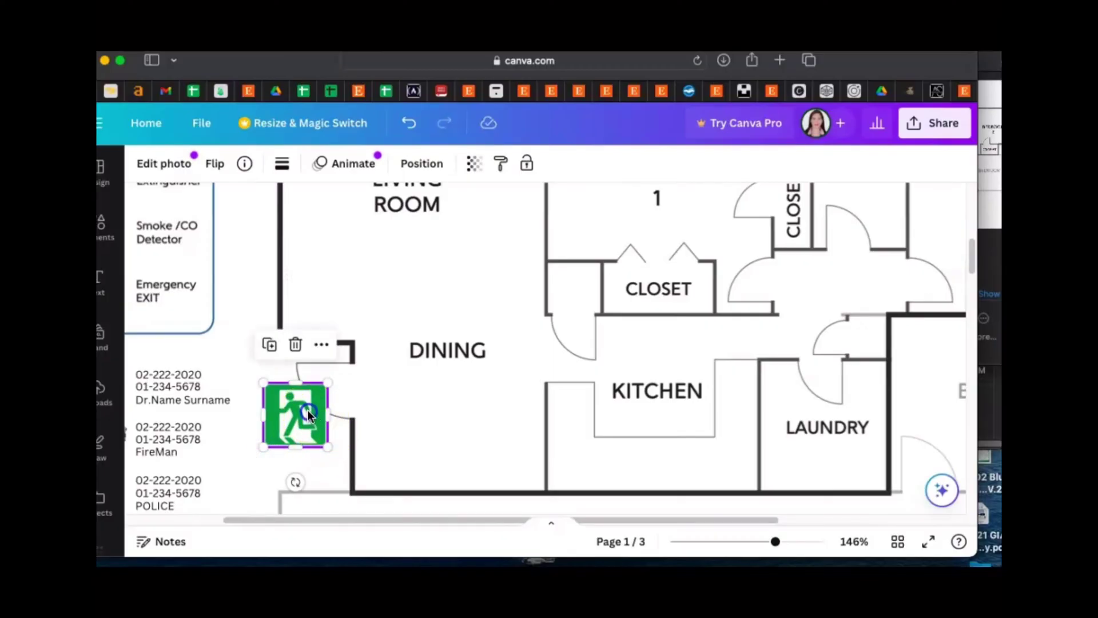
{"action": "left_click_drag", "start_coordinate": [307, 410], "coordinate": [316, 404]}
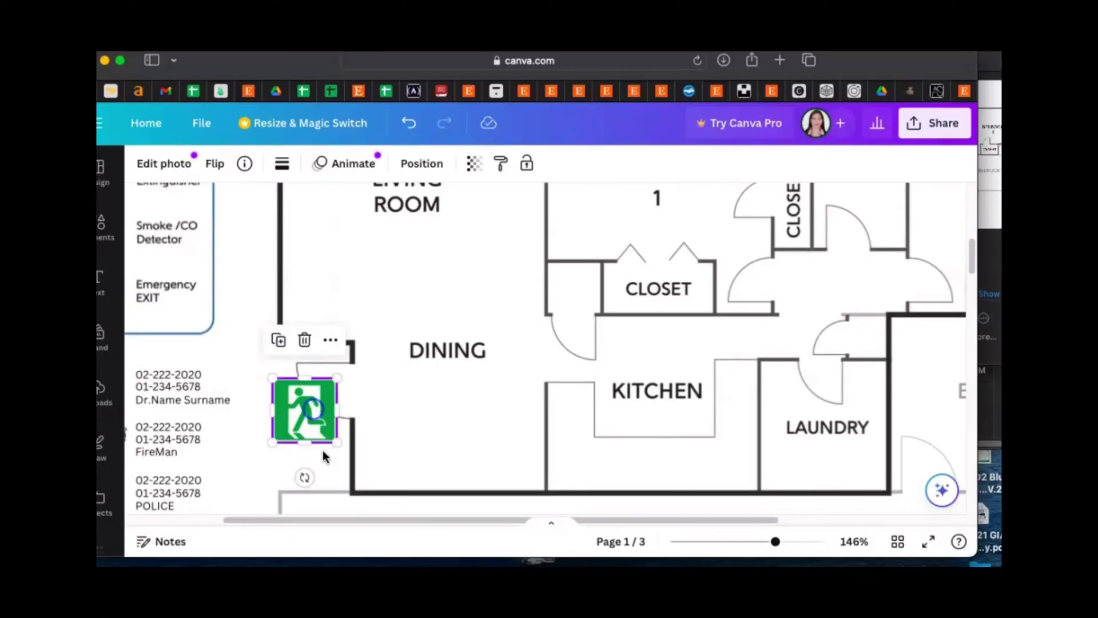
{"action": "left_click", "coordinate": [409, 438]}
{"action": "scroll", "coordinate": [922, 380], "scroll_direction": "down", "scroll_amount": 5}
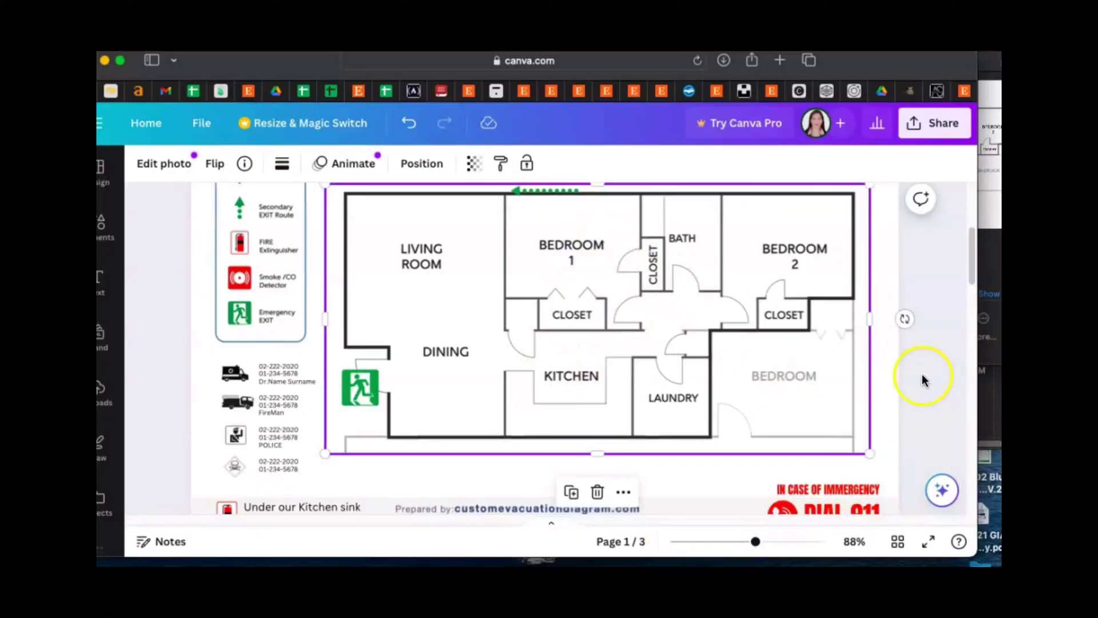
Step: Place a green arrow on the plan beside the exit sign
{"action": "scroll", "coordinate": [963, 275], "scroll_direction": "up", "scroll_amount": 3}
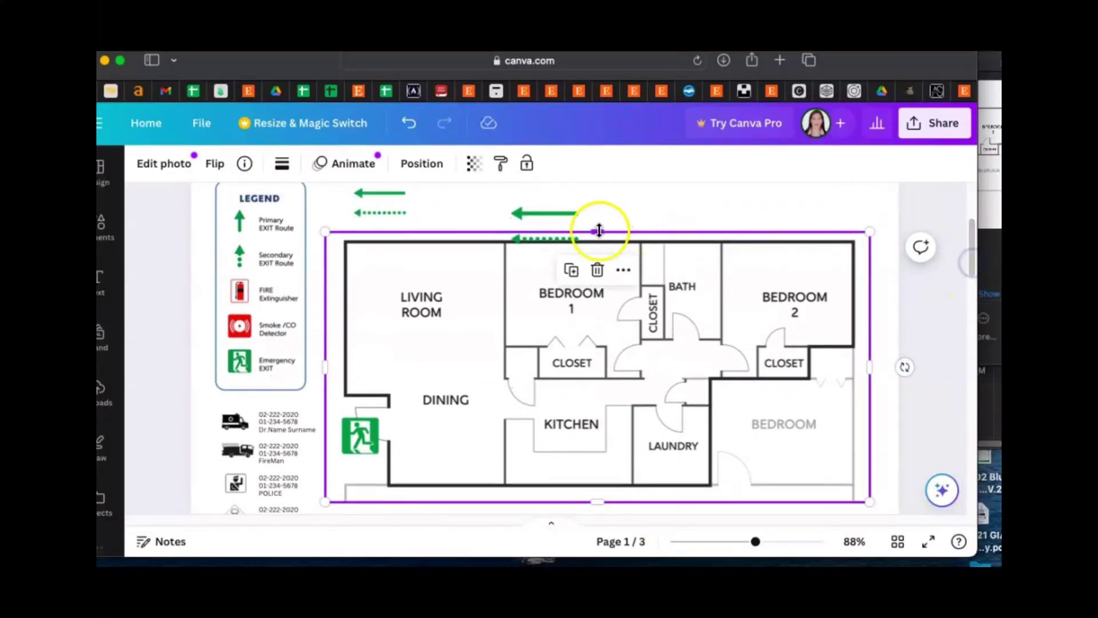
{"action": "left_click_drag", "start_coordinate": [549, 214], "coordinate": [426, 430]}
{"action": "left_click", "coordinate": [477, 454]}
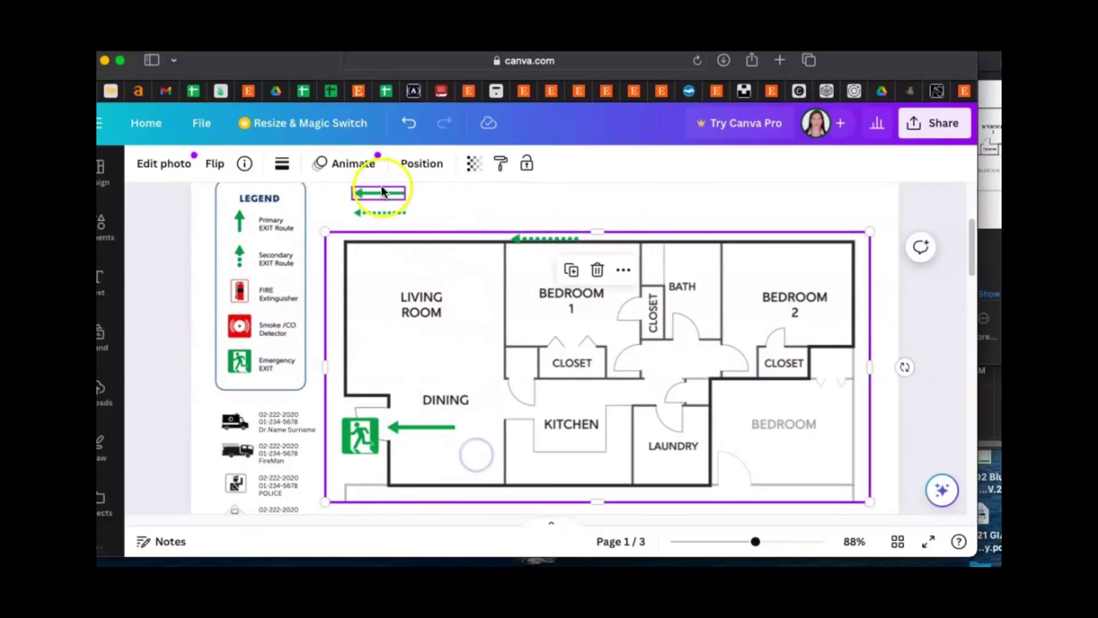
{"action": "left_click", "coordinate": [427, 427]}
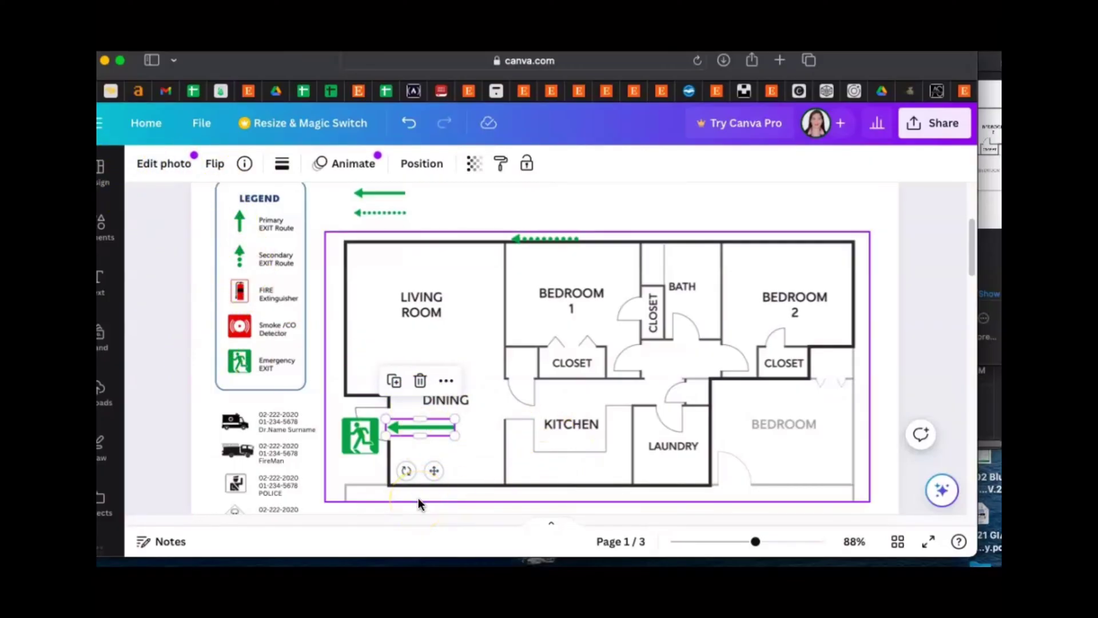
Step: Duplicate the arrow into the hallway by Closet and the kitchen, and one pointing down from Bedroom 1
{"action": "key", "text": "super+d"}
{"action": "left_click_drag", "start_coordinate": [451, 437], "coordinate": [730, 352]}
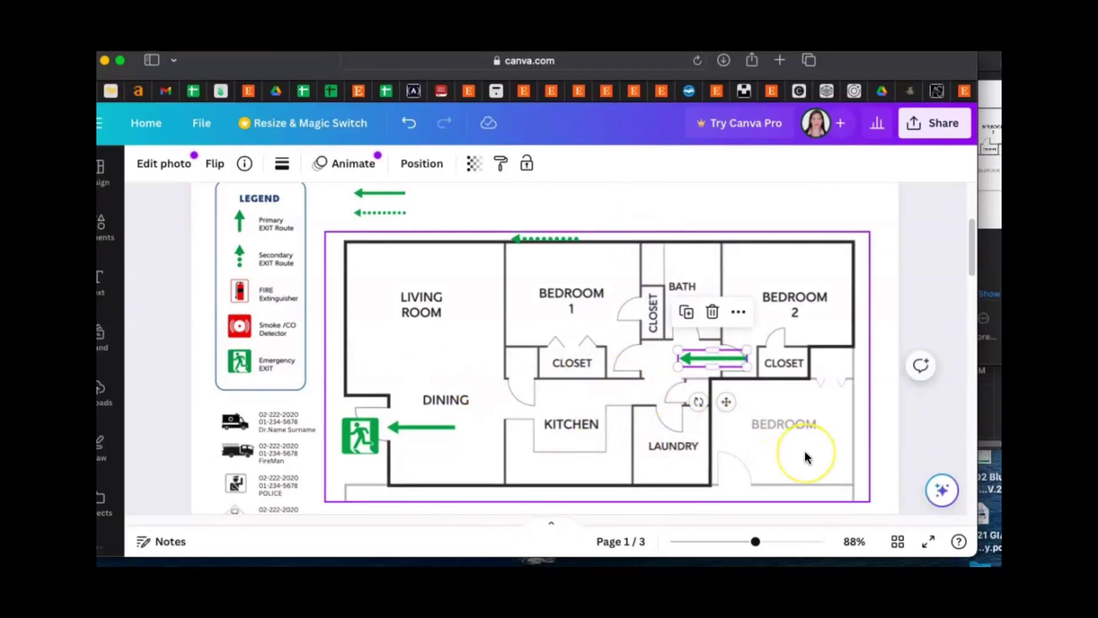
{"action": "key", "text": "super+d"}
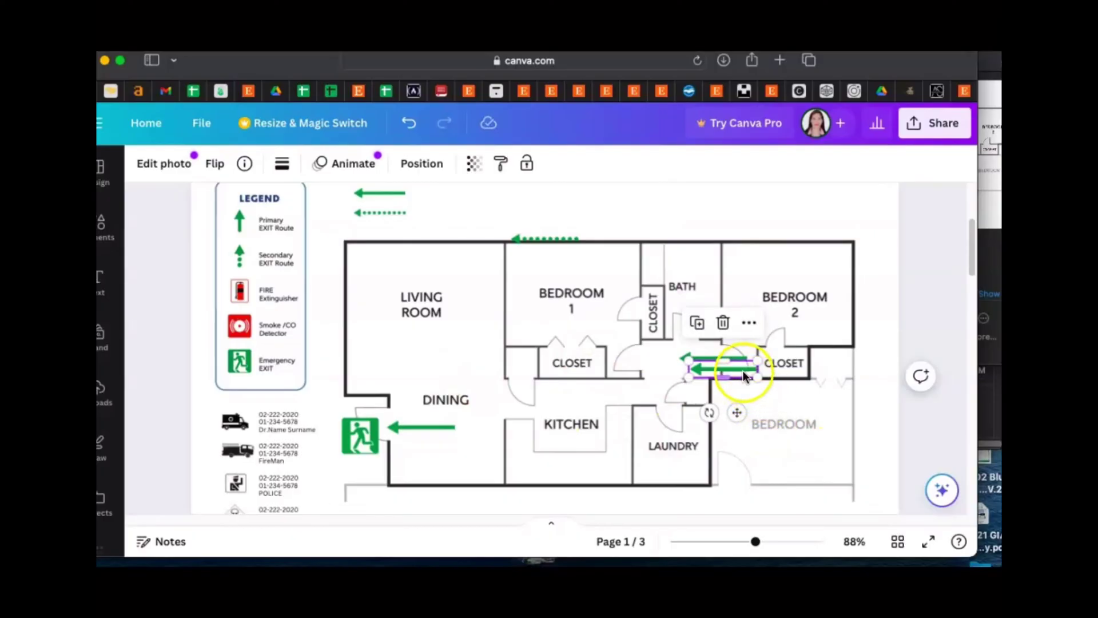
{"action": "left_click_drag", "start_coordinate": [732, 367], "coordinate": [640, 390]}
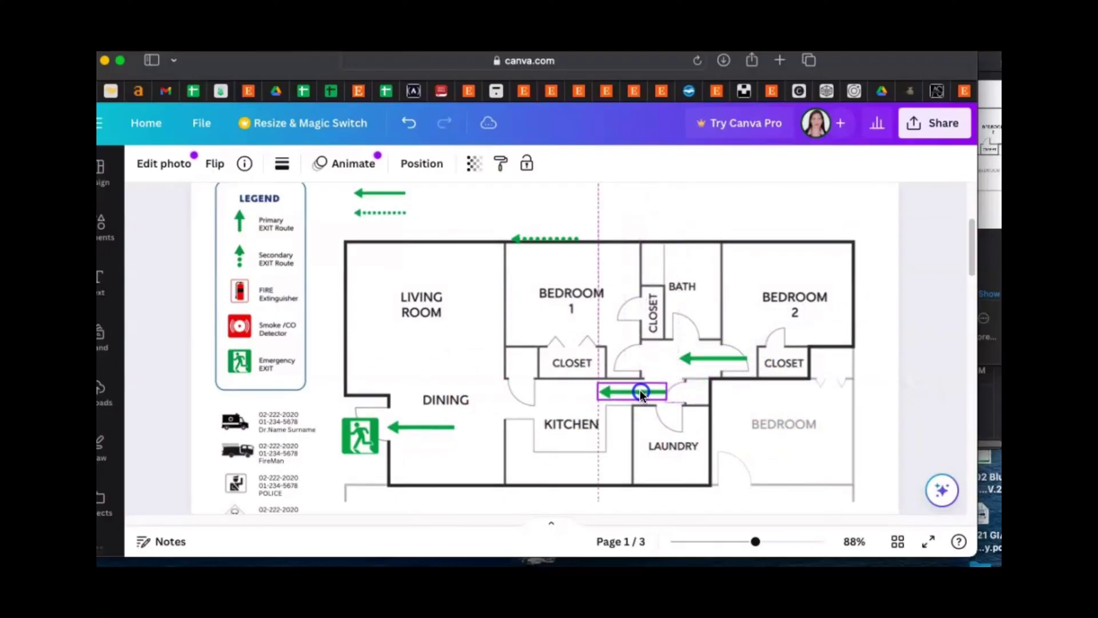
{"action": "key", "text": "super+d"}
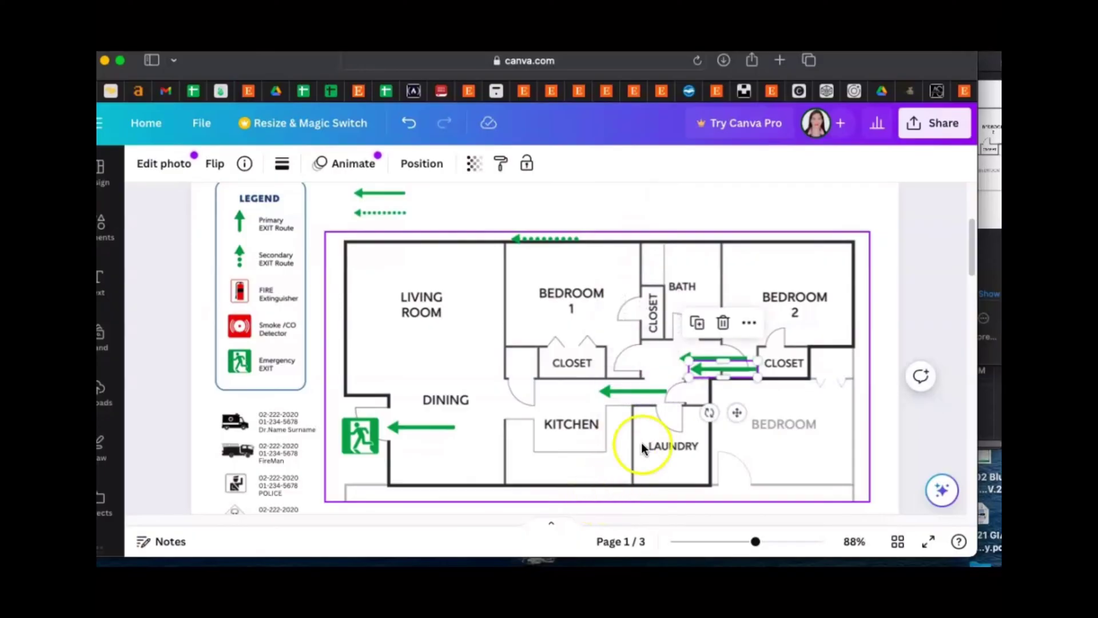
{"action": "left_click_drag", "start_coordinate": [733, 369], "coordinate": [614, 358]}
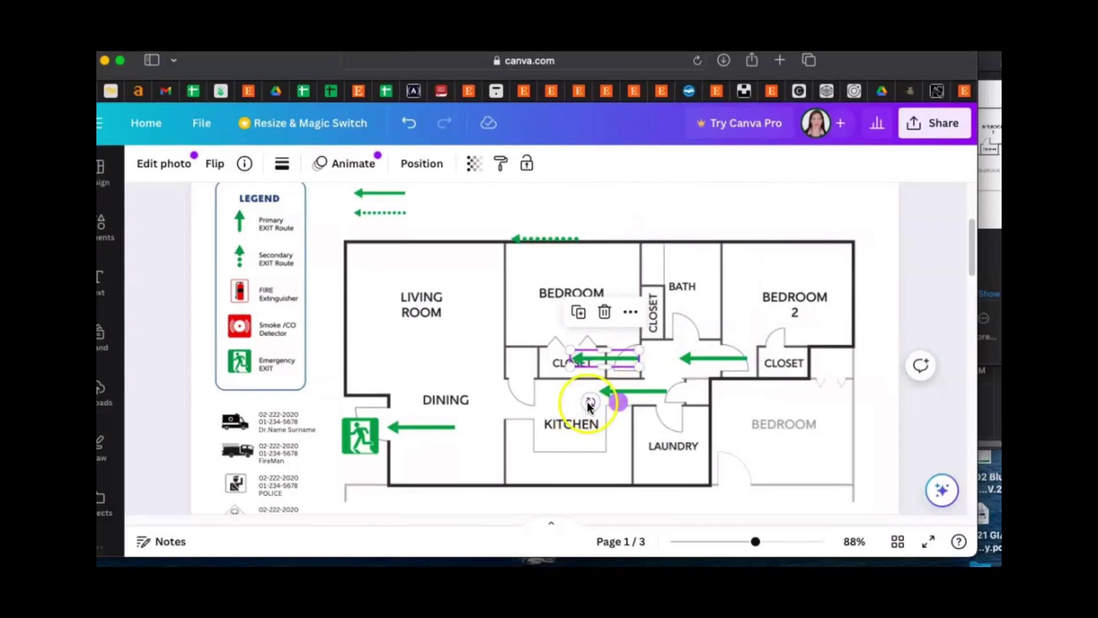
{"action": "left_click_drag", "start_coordinate": [590, 402], "coordinate": [621, 294]}
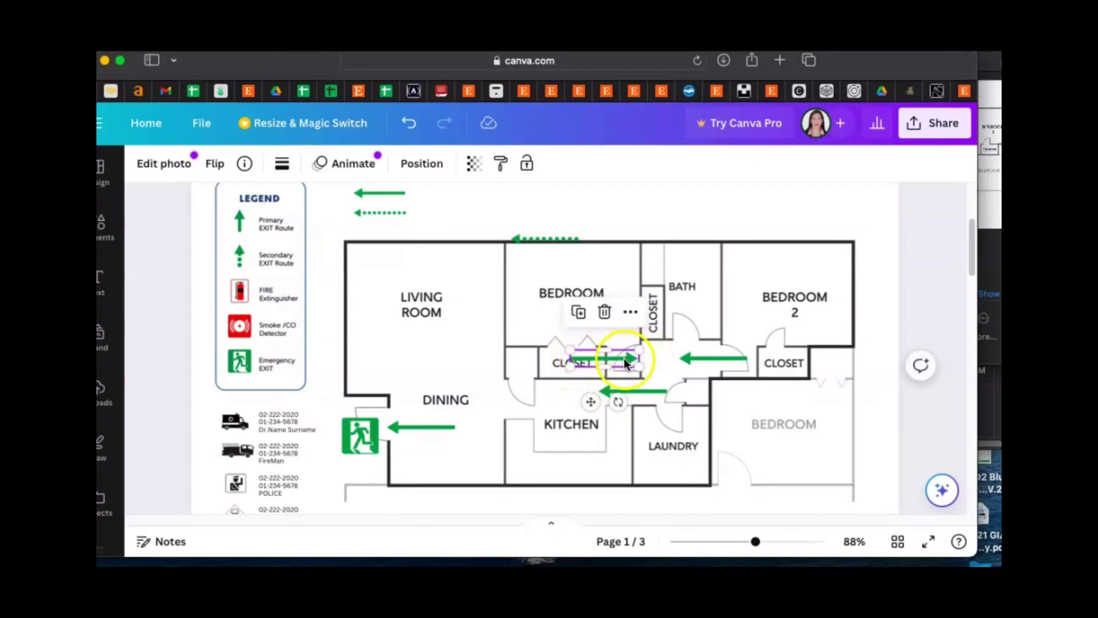
{"action": "mouse_move", "coordinate": [625, 363]}
{"action": "left_mouse_down"}
{"action": "mouse_move", "coordinate": [663, 360]}
{"action": "mouse_move", "coordinate": [617, 335]}
{"action": "mouse_move", "coordinate": [554, 331]}
{"action": "mouse_move", "coordinate": [568, 353]}
{"action": "mouse_move", "coordinate": [546, 344]}
{"action": "mouse_move", "coordinate": [623, 348]}
{"action": "left_mouse_up"}
Step: Duplicate the kitchen arrow, placing copies above KITCHEN and in DINING
{"action": "left_click", "coordinate": [874, 350]}
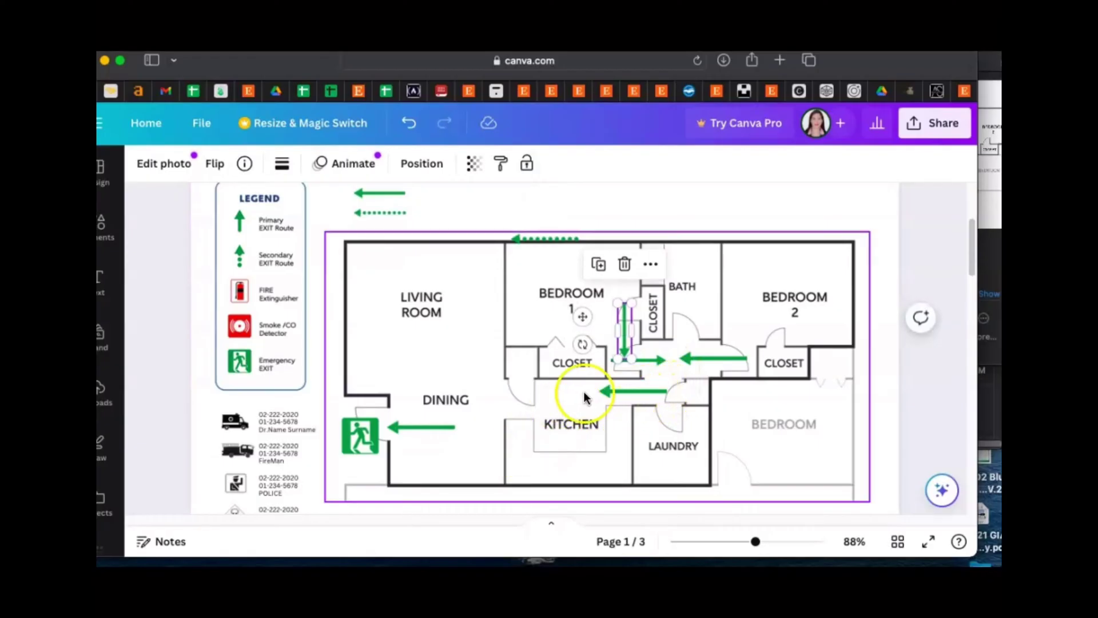
{"action": "left_click", "coordinate": [610, 394]}
{"action": "key", "text": "super+d"}
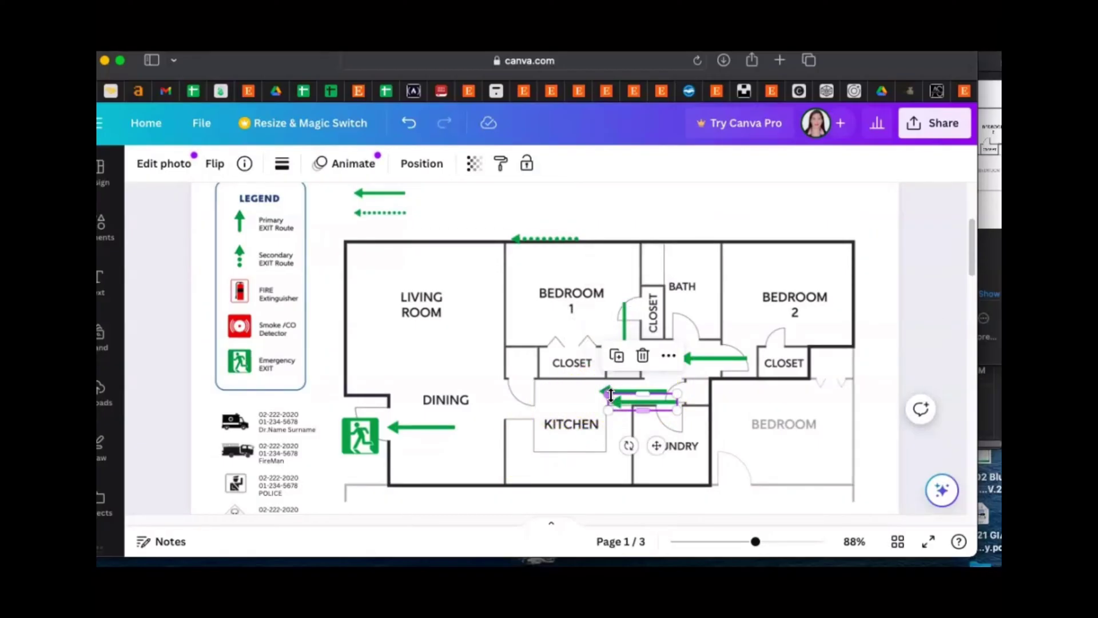
{"action": "left_click_drag", "start_coordinate": [616, 401], "coordinate": [536, 413]}
{"action": "key", "text": "super+d"}
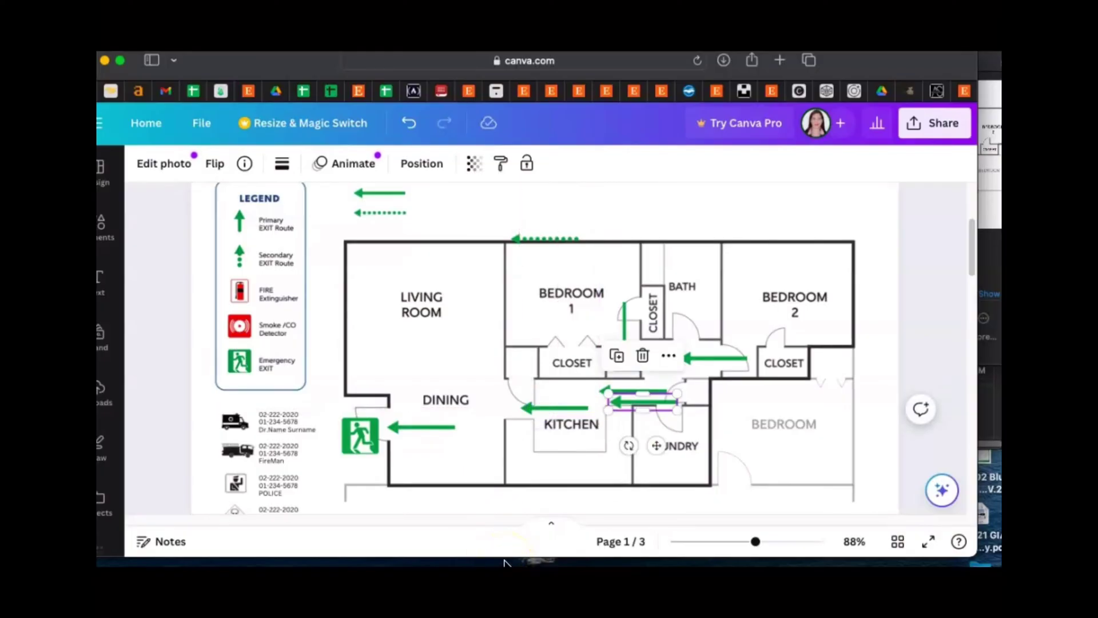
{"action": "left_click_drag", "start_coordinate": [632, 398], "coordinate": [444, 430]}
{"action": "left_click", "coordinate": [578, 511]}
{"action": "left_click", "coordinate": [893, 428]}
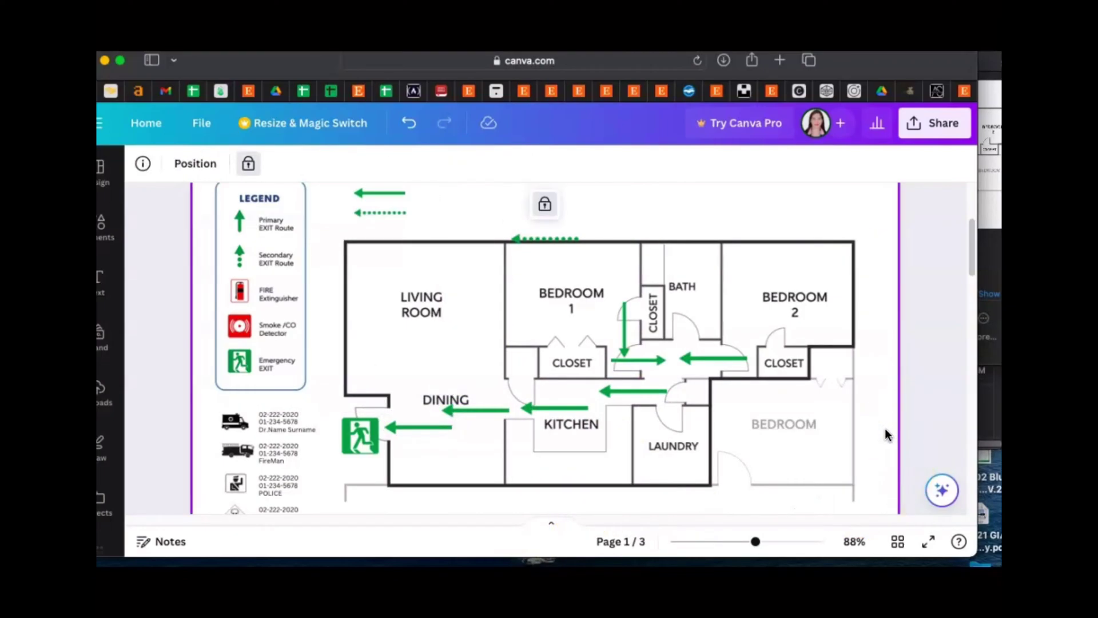
Step: Reposition the kitchen arrows and the vertical arrow by Bedroom 1 along the route
{"action": "left_click", "coordinate": [581, 410]}
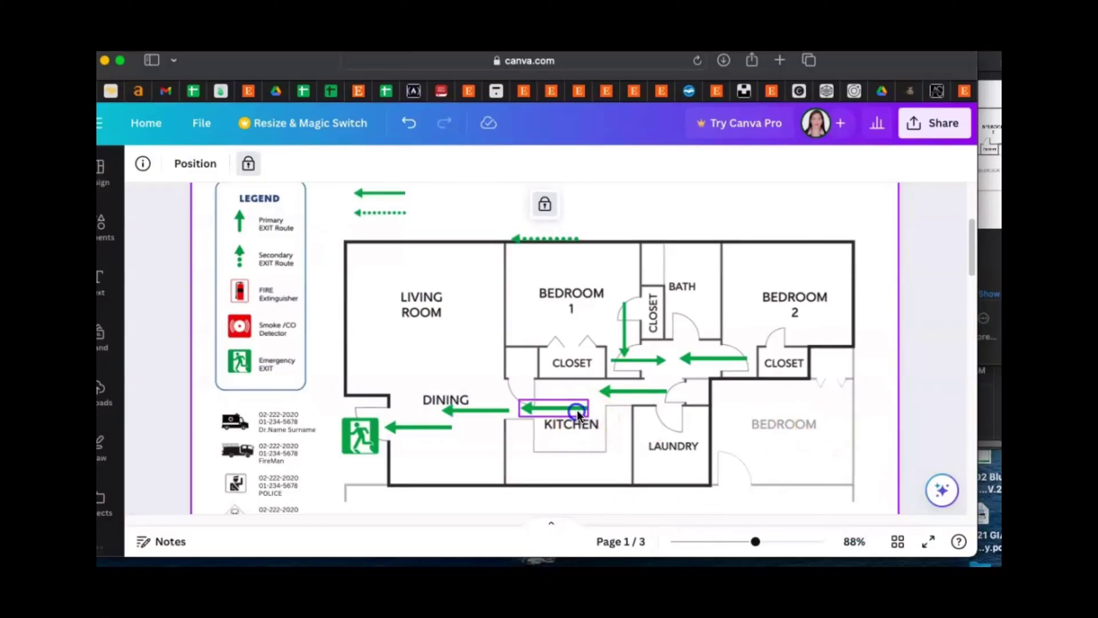
{"action": "left_click_drag", "start_coordinate": [577, 409], "coordinate": [537, 402]}
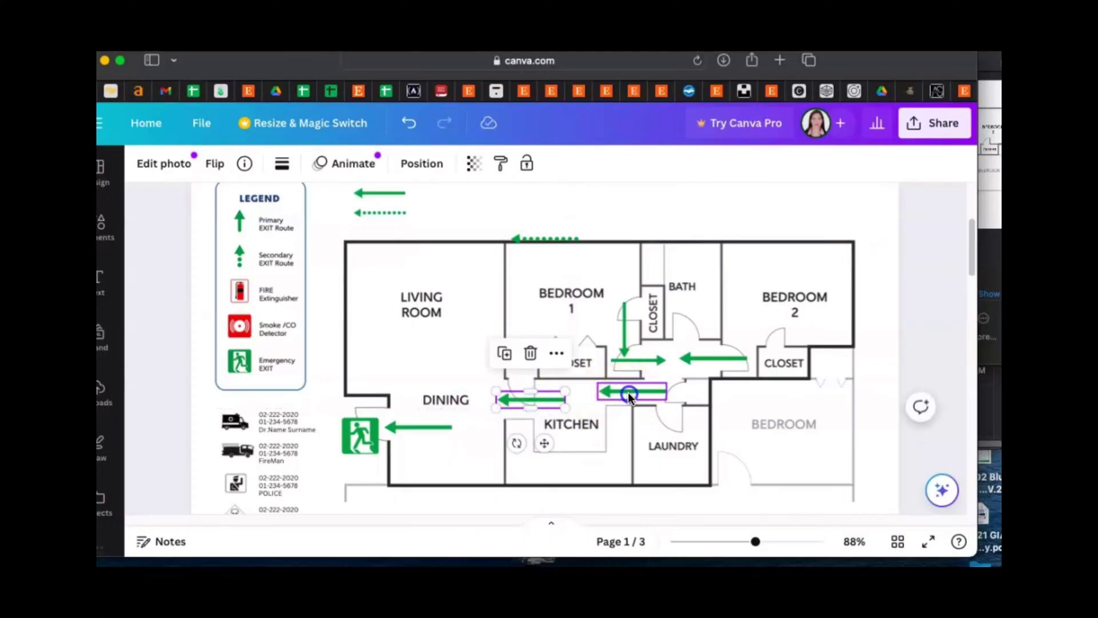
{"action": "left_click_drag", "start_coordinate": [627, 392], "coordinate": [616, 399]}
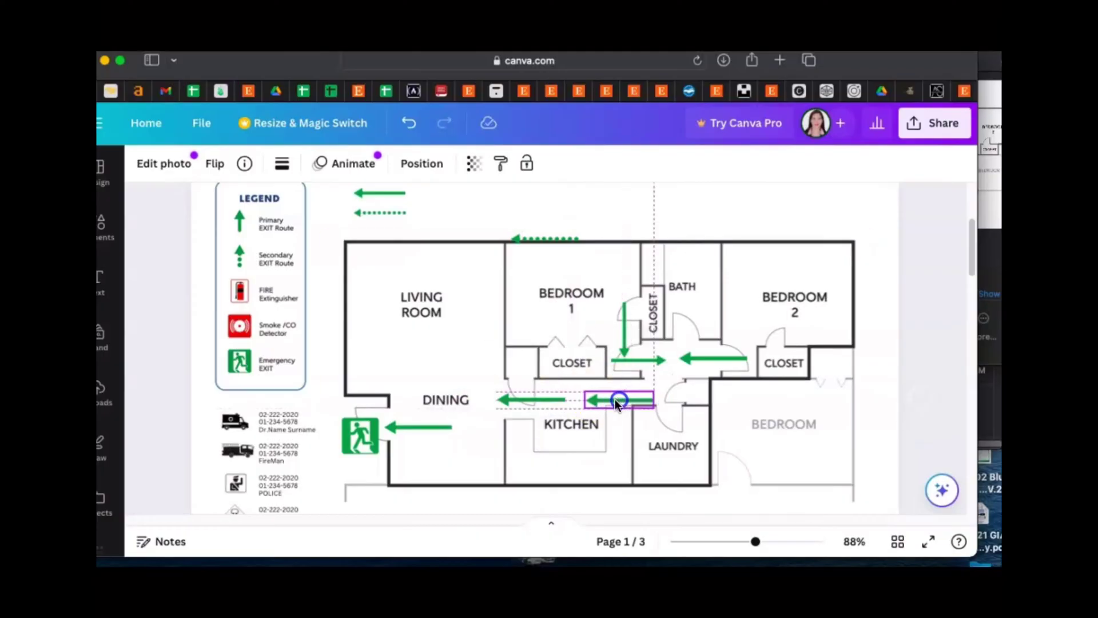
{"action": "left_click", "coordinate": [933, 347]}
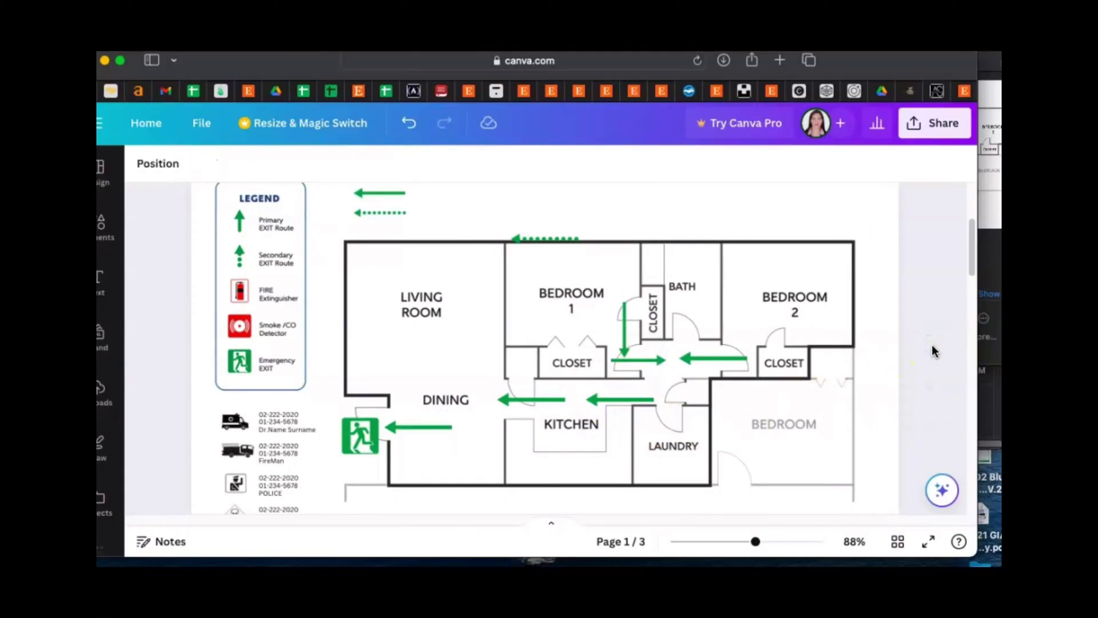
{"action": "left_click_drag", "start_coordinate": [628, 345], "coordinate": [647, 359]}
{"action": "left_click", "coordinate": [918, 351]}
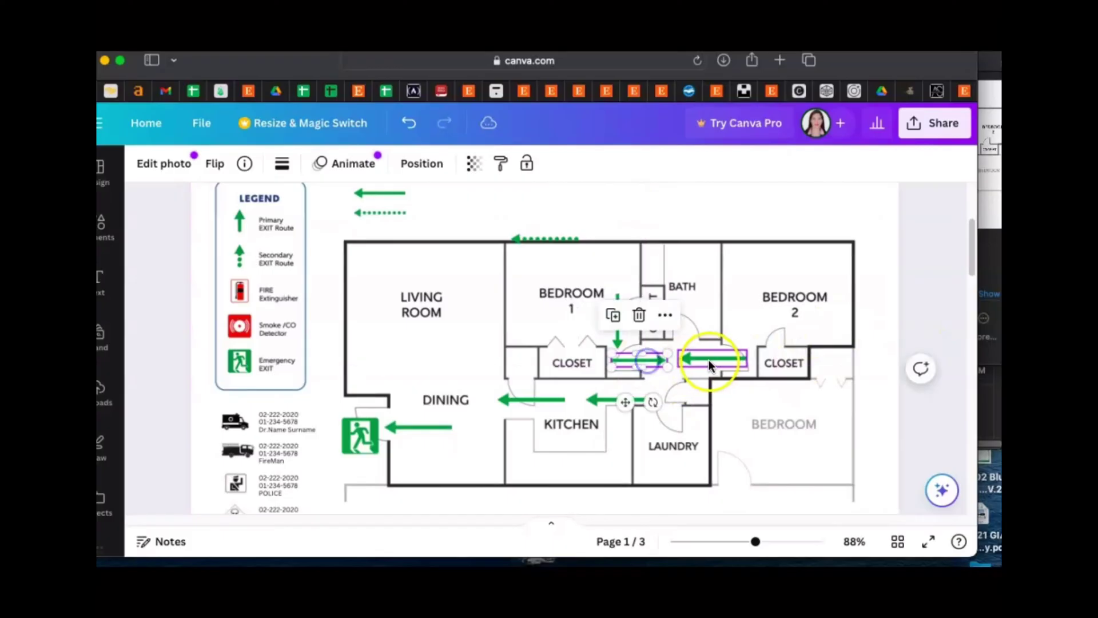
Step: Undo an accidental rotation of the hallway arrow near Bedroom 2
{"action": "left_click", "coordinate": [707, 359]}
{"action": "left_click_drag", "start_coordinate": [699, 399], "coordinate": [707, 430]}
{"action": "key", "text": "super+z"}
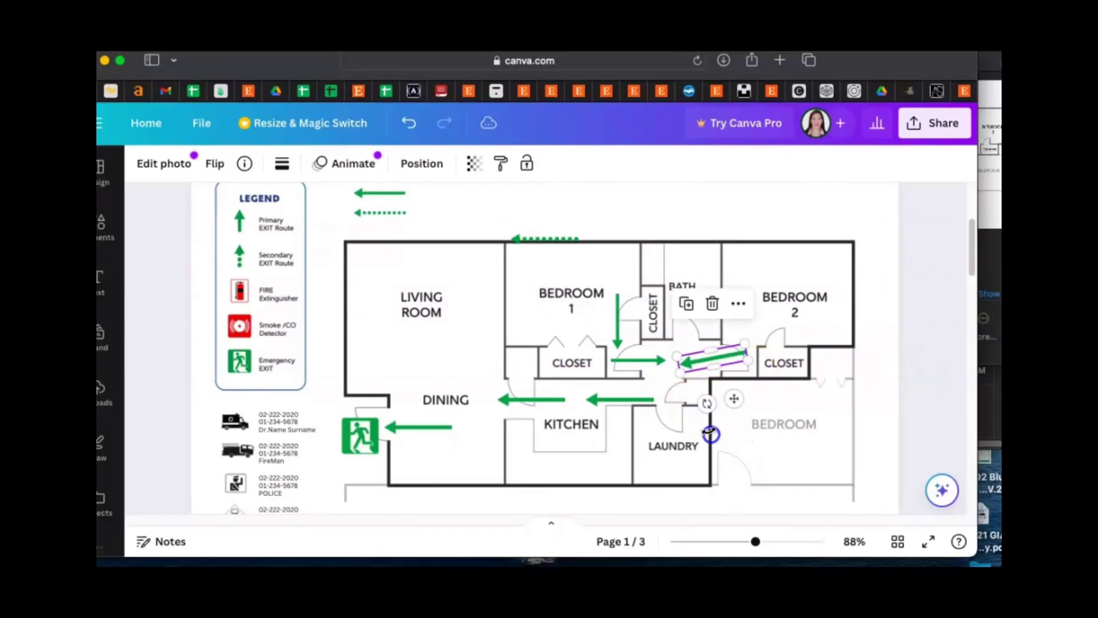
{"action": "left_click", "coordinate": [780, 363]}
{"action": "left_click", "coordinate": [926, 404]}
{"action": "left_click", "coordinate": [456, 286]}
Step: Delete the dotted arrow on the plan's top wall above Bedroom 1
{"action": "left_click", "coordinate": [543, 238]}
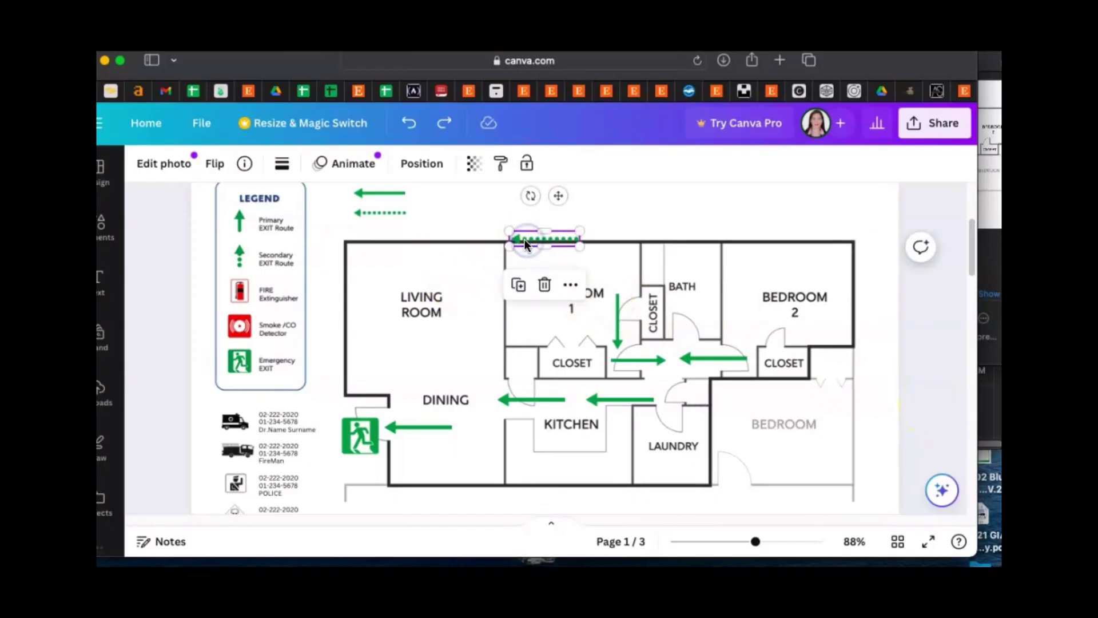
{"action": "key", "text": "Delete"}
{"action": "left_click", "coordinate": [449, 266]}
{"action": "left_click_drag", "start_coordinate": [972, 265], "coordinate": [971, 265]}
Step: Place red smoke detector icons in the Living Room and Bedroom 1
{"action": "scroll", "coordinate": [970, 264], "scroll_direction": "up", "scroll_amount": 1}
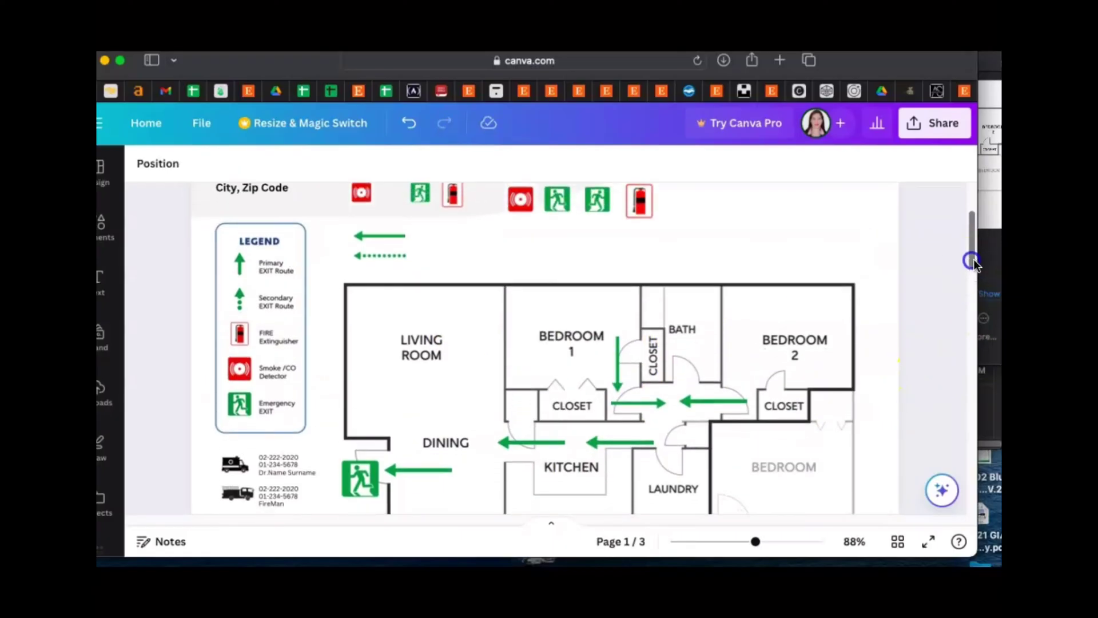
{"action": "left_click", "coordinate": [360, 192]}
{"action": "left_click_drag", "start_coordinate": [382, 330], "coordinate": [595, 357]}
{"action": "left_click", "coordinate": [534, 385]}
{"action": "left_click", "coordinate": [469, 374]}
{"action": "left_click", "coordinate": [926, 327]}
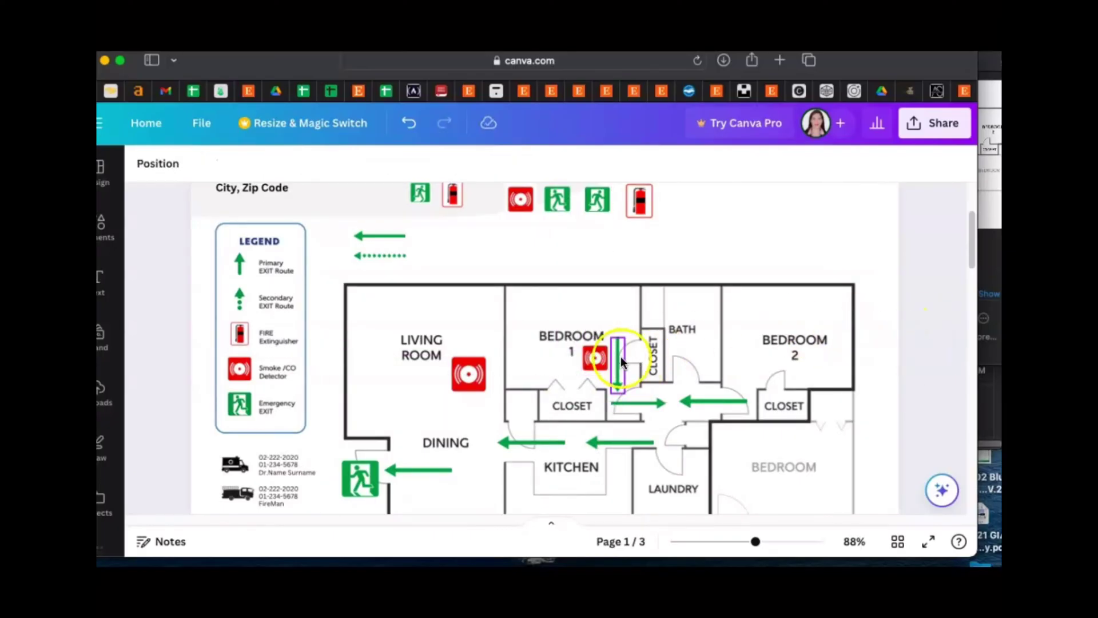
Step: Duplicate the Bedroom 1 smoke detector into Bedroom 2
{"action": "left_click", "coordinate": [601, 357]}
{"action": "key", "text": "super+d"}
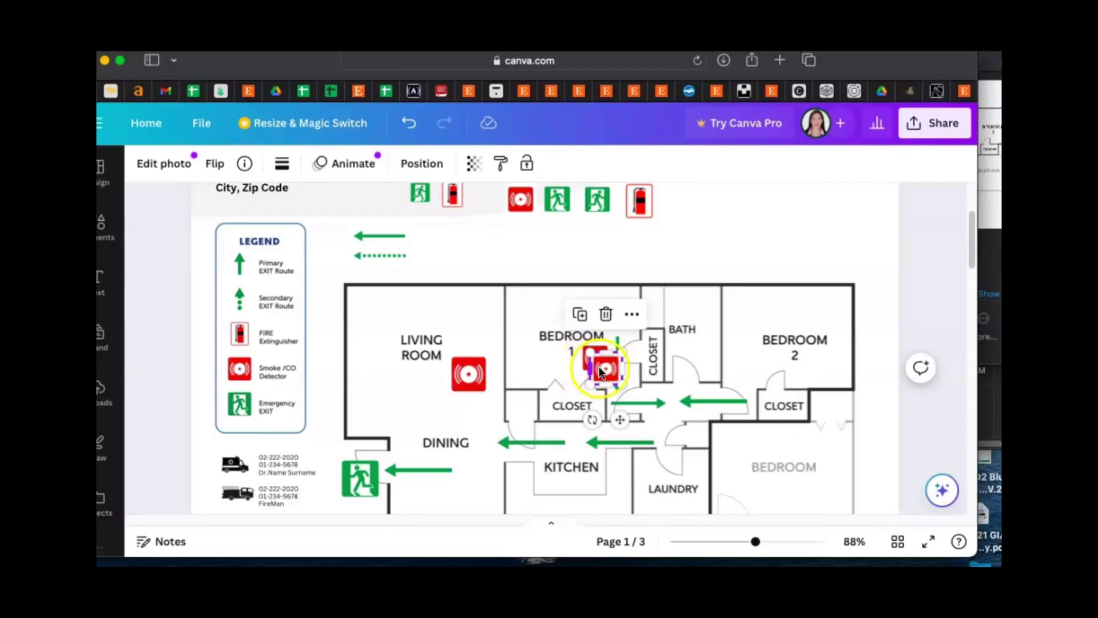
{"action": "left_click_drag", "start_coordinate": [605, 369], "coordinate": [751, 365]}
{"action": "left_click", "coordinate": [899, 365]}
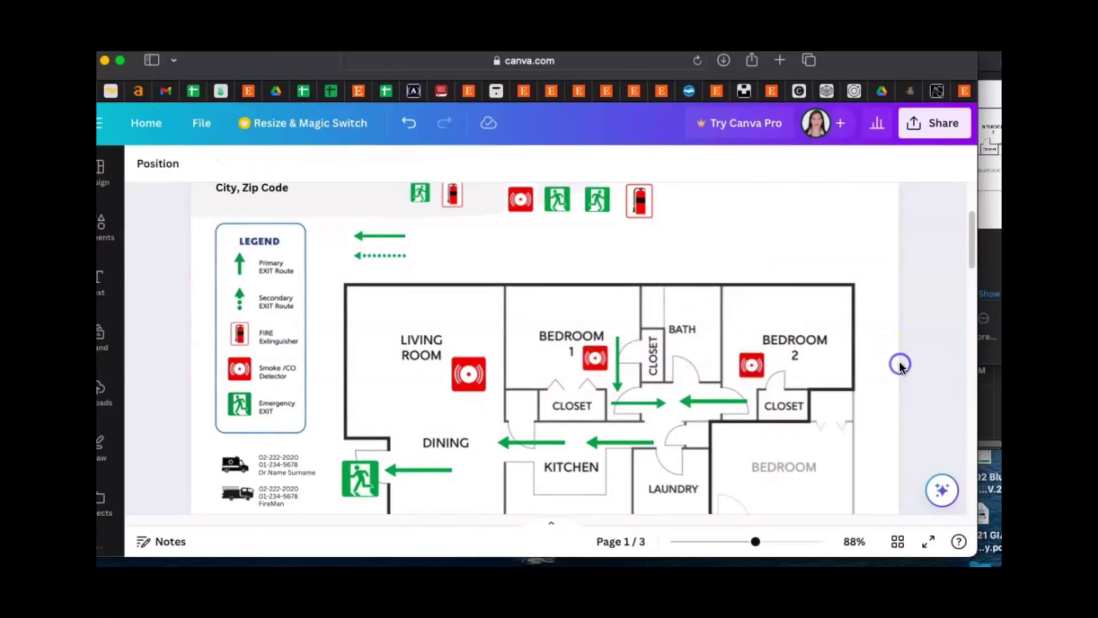
Step: Shrink the living-room smoke detector to about 0.6 × 0.6
{"action": "left_click", "coordinate": [467, 382]}
{"action": "left_click_drag", "start_coordinate": [448, 353], "coordinate": [459, 359]}
{"action": "left_click", "coordinate": [918, 335]}
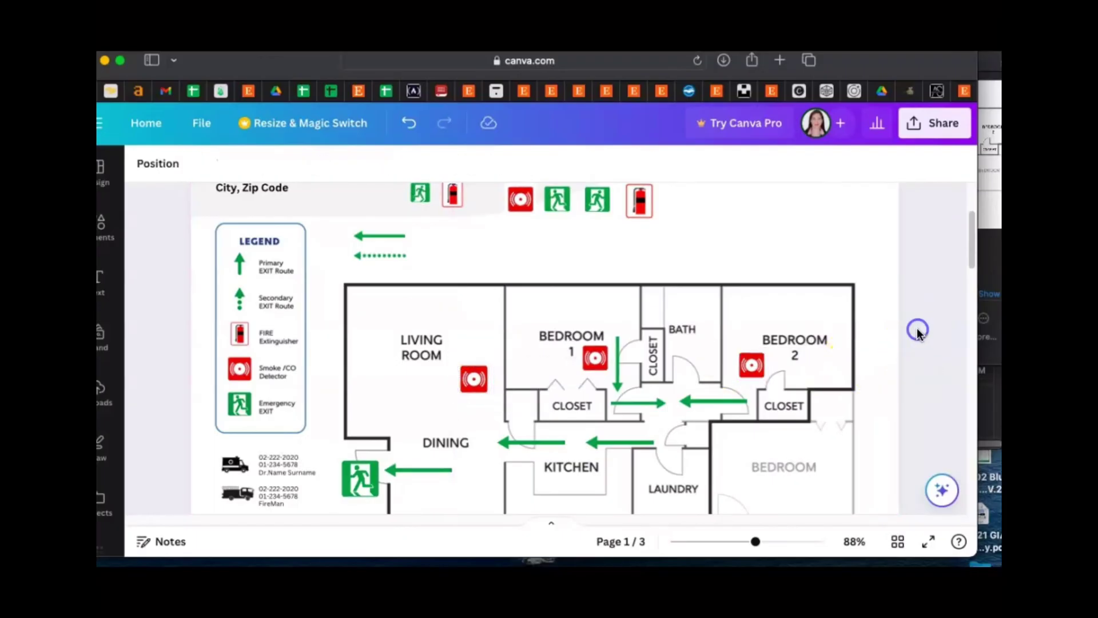
{"action": "scroll", "coordinate": [917, 328], "scroll_direction": "down", "scroll_amount": 2}
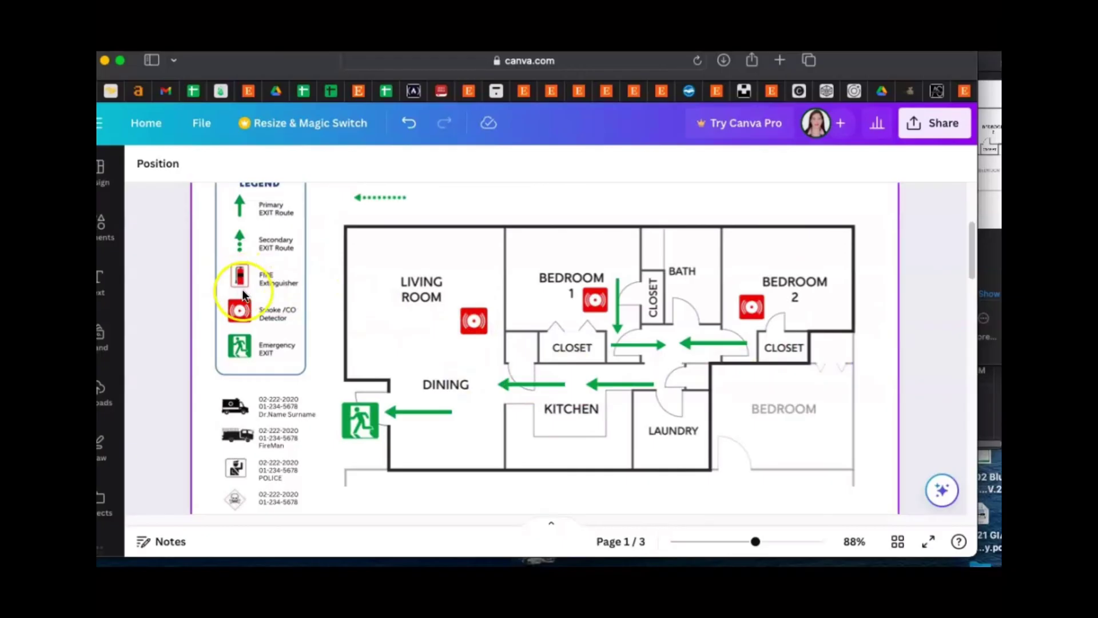
Step: Move the fire extinguisher icon from the top row into the floor plan's kitchen
{"action": "scroll", "coordinate": [350, 315], "scroll_direction": "up", "scroll_amount": 3}
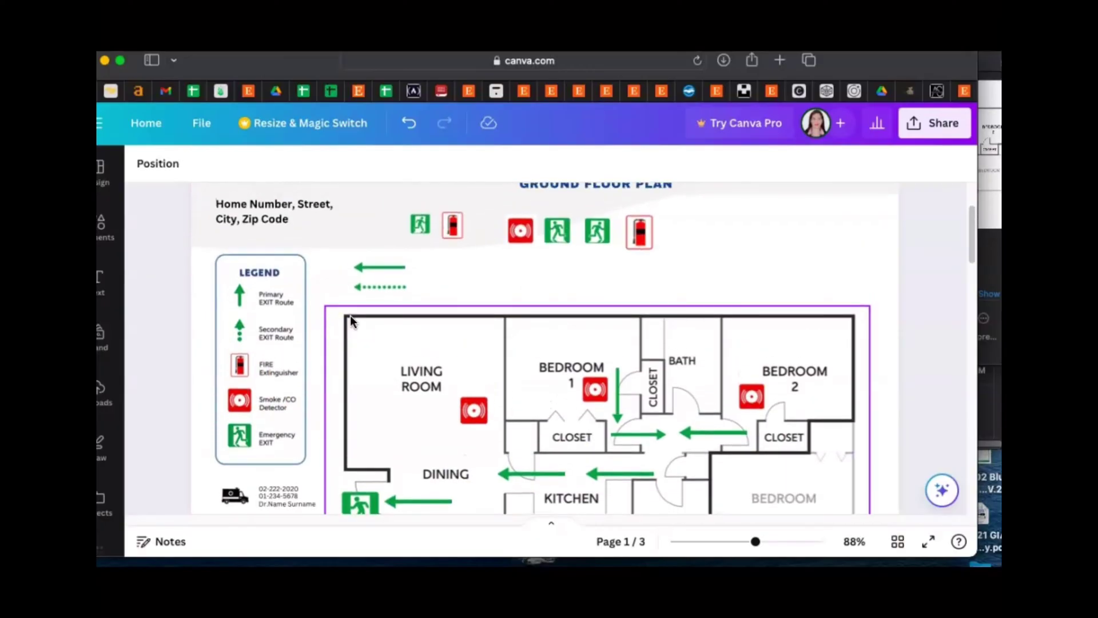
{"action": "left_click_drag", "start_coordinate": [454, 228], "coordinate": [419, 426]}
{"action": "scroll", "coordinate": [425, 411], "scroll_direction": "down", "scroll_amount": 4}
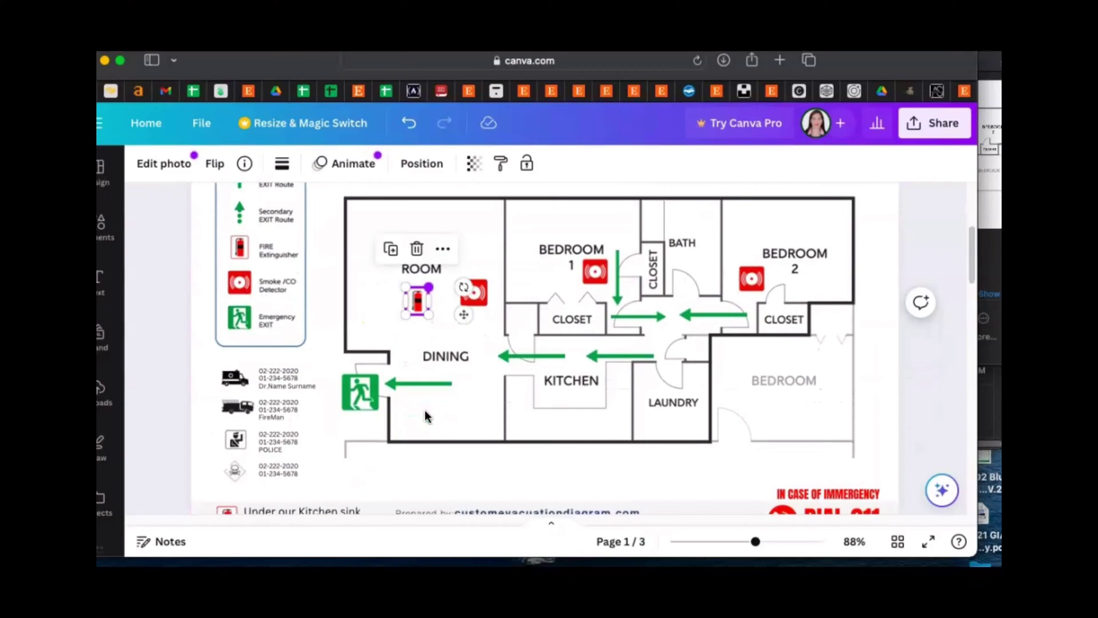
{"action": "left_click", "coordinate": [419, 303]}
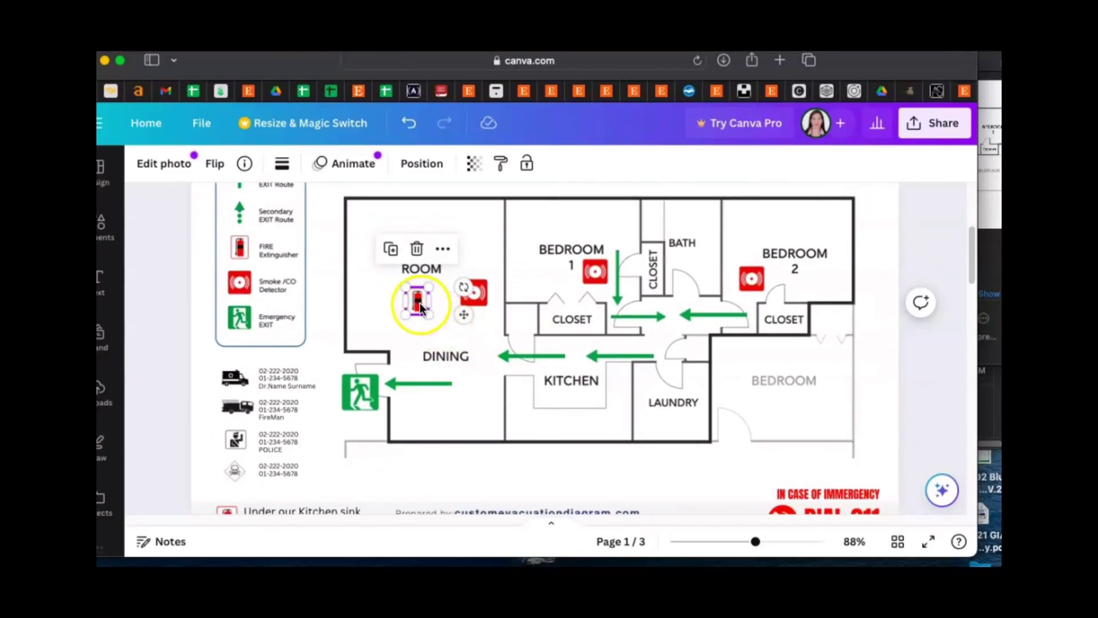
{"action": "left_click_drag", "start_coordinate": [420, 303], "coordinate": [544, 380]}
{"action": "left_click", "coordinate": [461, 415]}
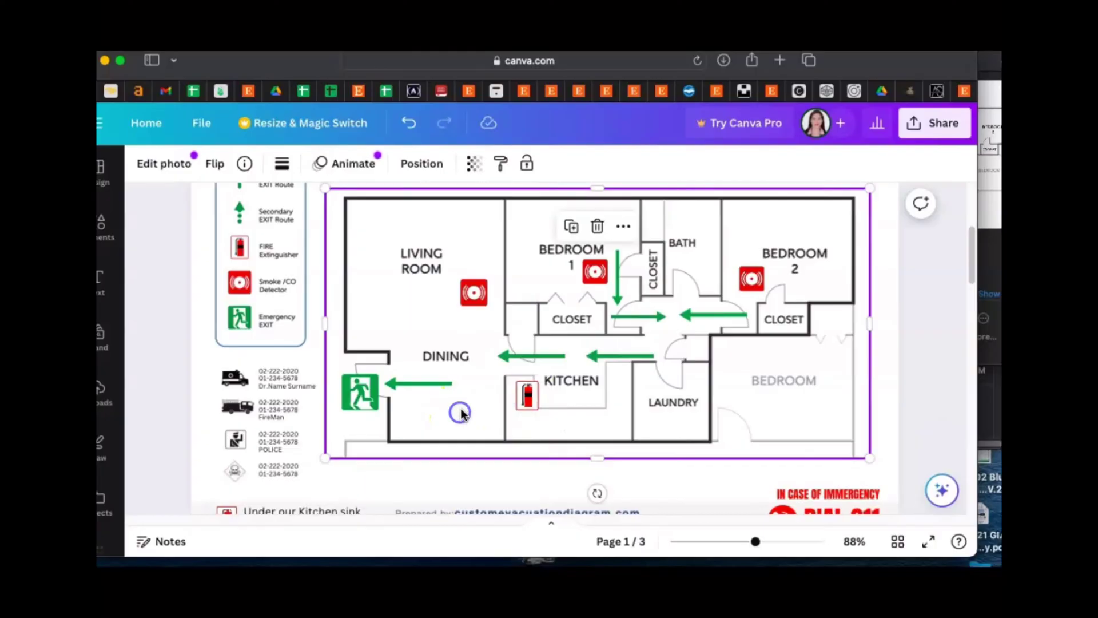
{"action": "left_click", "coordinate": [926, 377]}
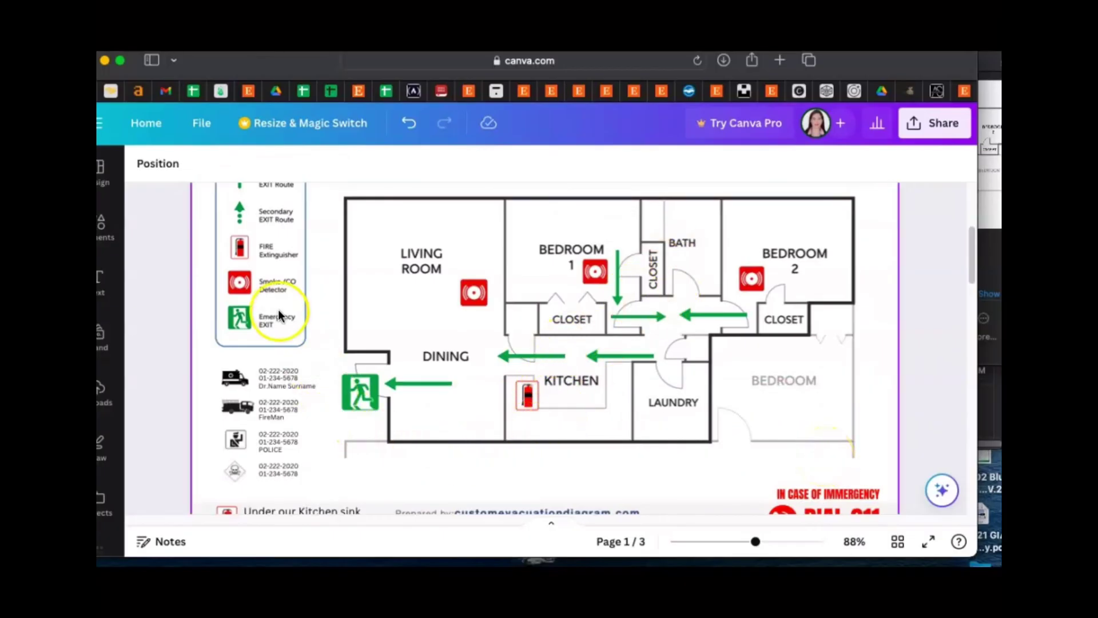
{"action": "scroll", "coordinate": [304, 339], "scroll_direction": "up", "scroll_amount": 3}
{"action": "left_click", "coordinate": [258, 281]}
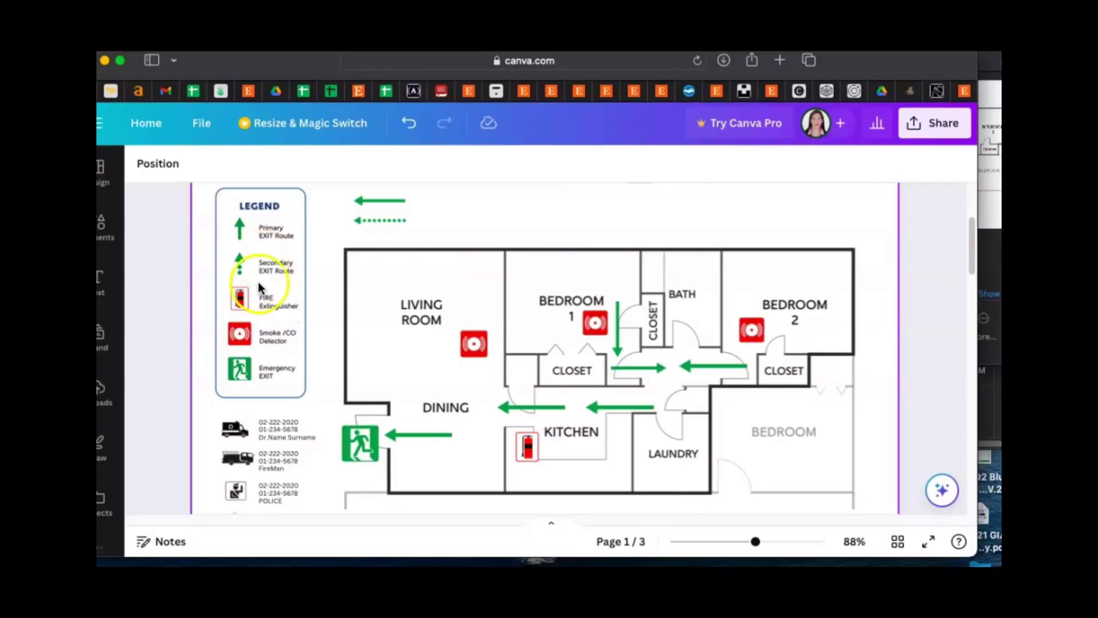
{"action": "scroll", "coordinate": [259, 328], "scroll_direction": "down", "scroll_amount": 5}
Step: Ungroup the kitchen-sink footer note from its icon
{"action": "left_click", "coordinate": [258, 337]}
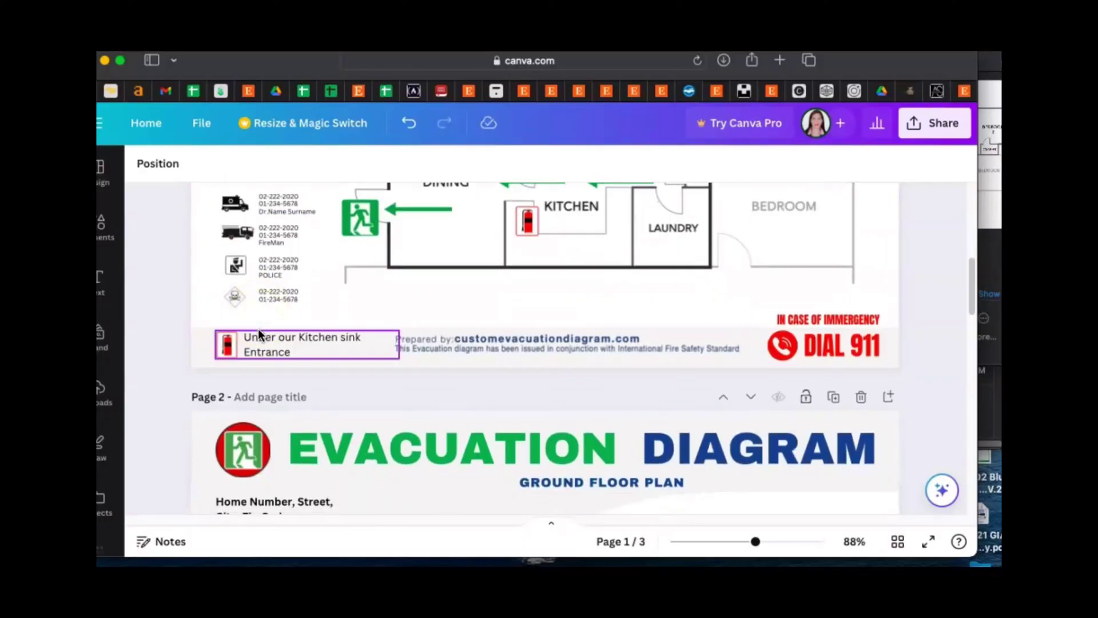
{"action": "left_click", "coordinate": [289, 352]}
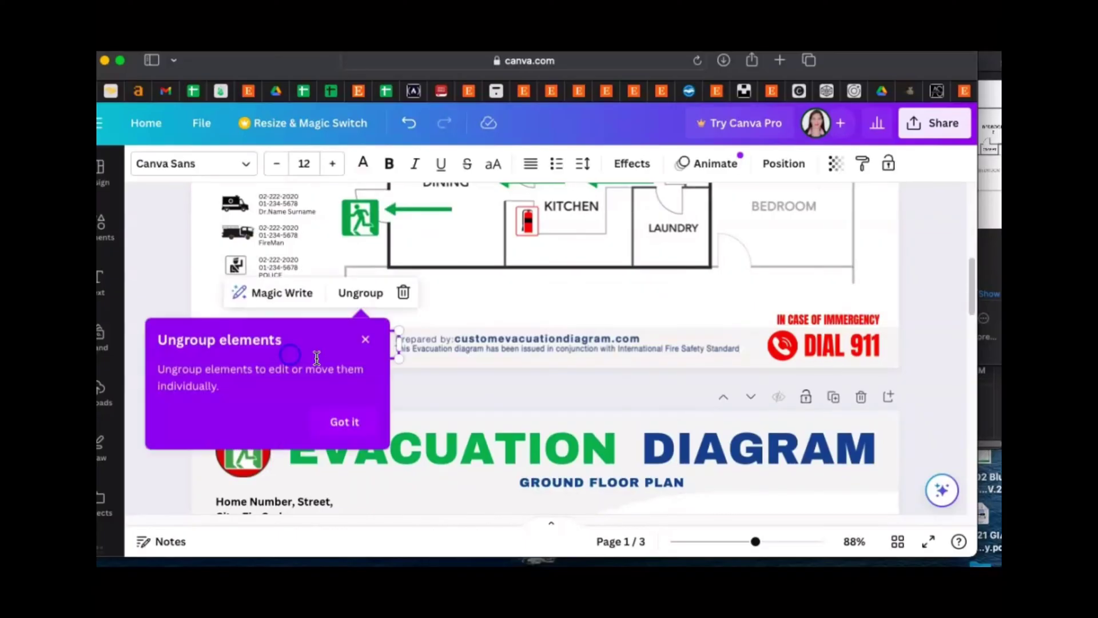
{"action": "left_click", "coordinate": [371, 338]}
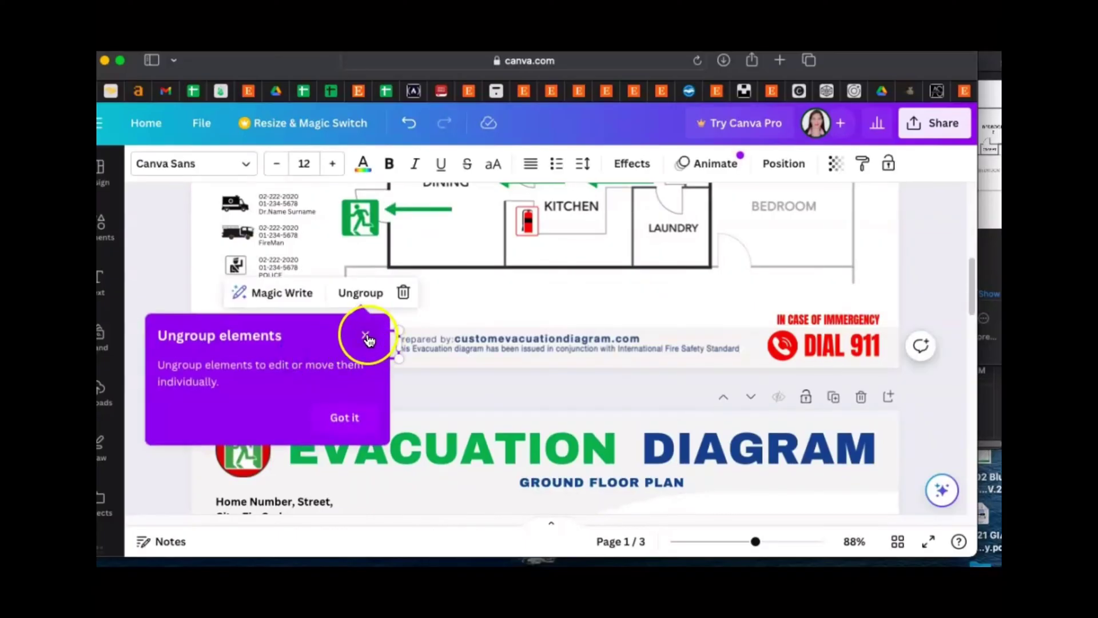
{"action": "left_click", "coordinate": [370, 296]}
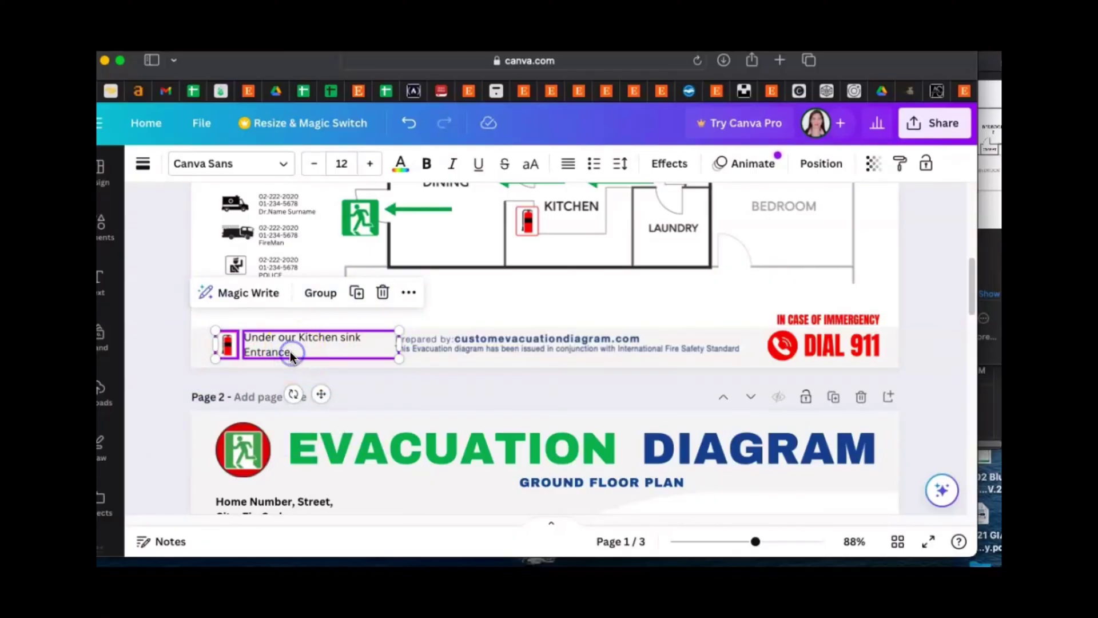
{"action": "left_click", "coordinate": [290, 351]}
{"action": "left_click", "coordinate": [306, 343]}
{"action": "left_click", "coordinate": [343, 323]}
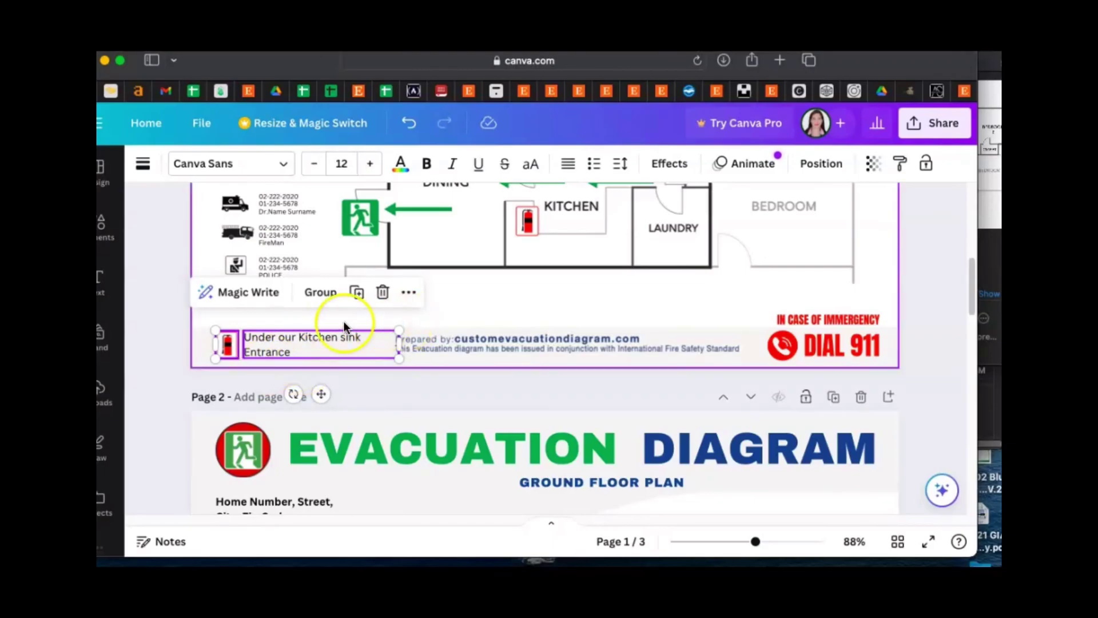
{"action": "left_click", "coordinate": [456, 307]}
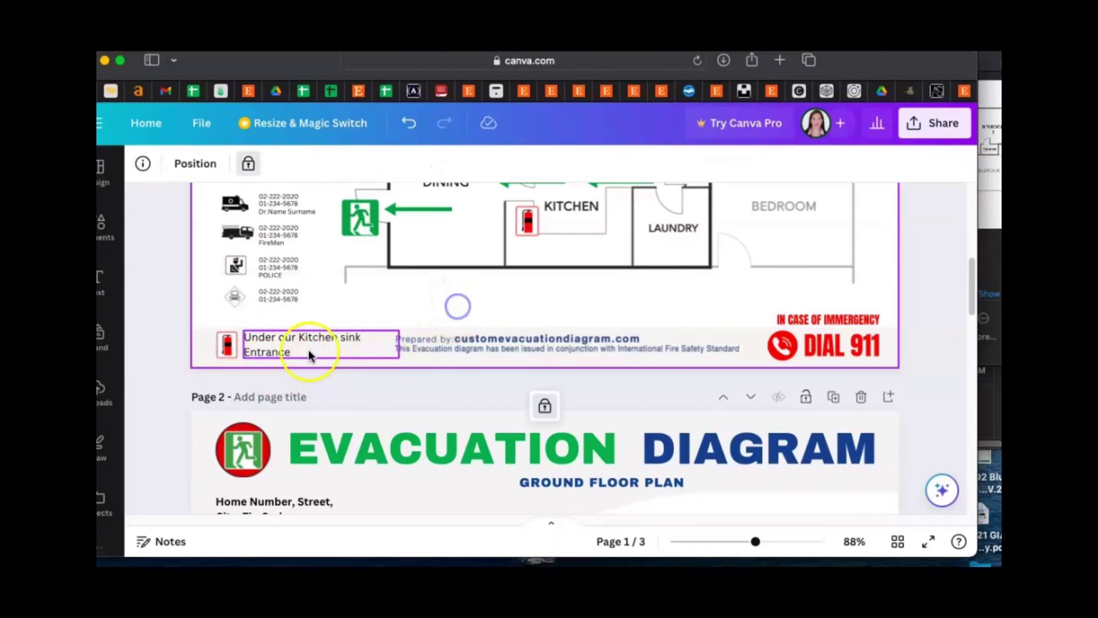
Step: Edit the footer note to read just "Under our Kitchen sink" on one line
{"action": "left_click", "coordinate": [278, 348]}
{"action": "left_click", "coordinate": [338, 338]}
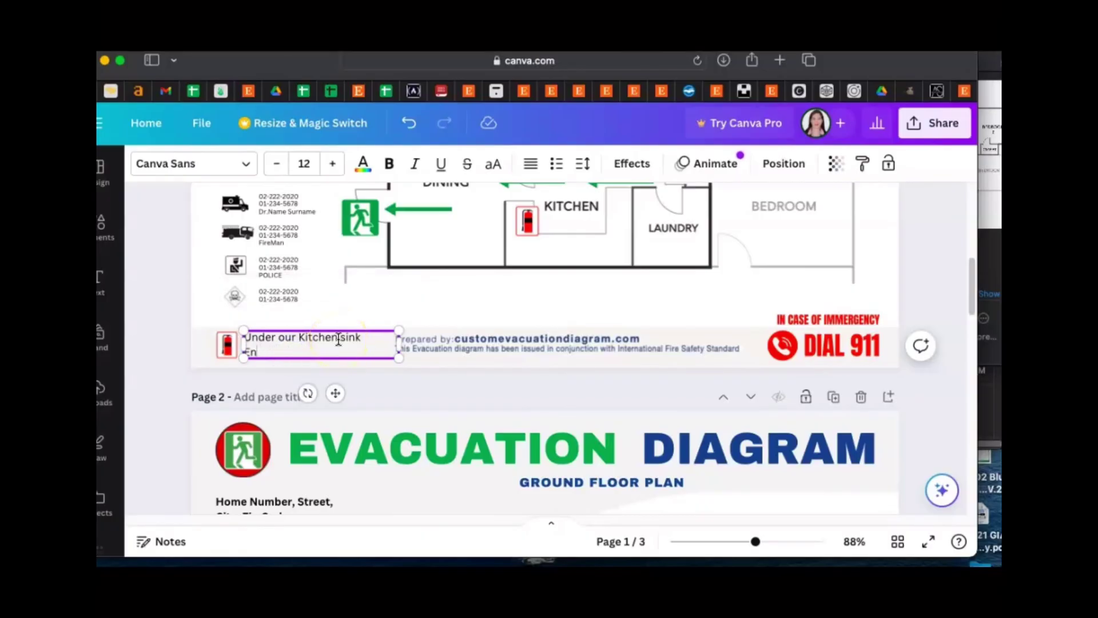
{"action": "left_click", "coordinate": [434, 301]}
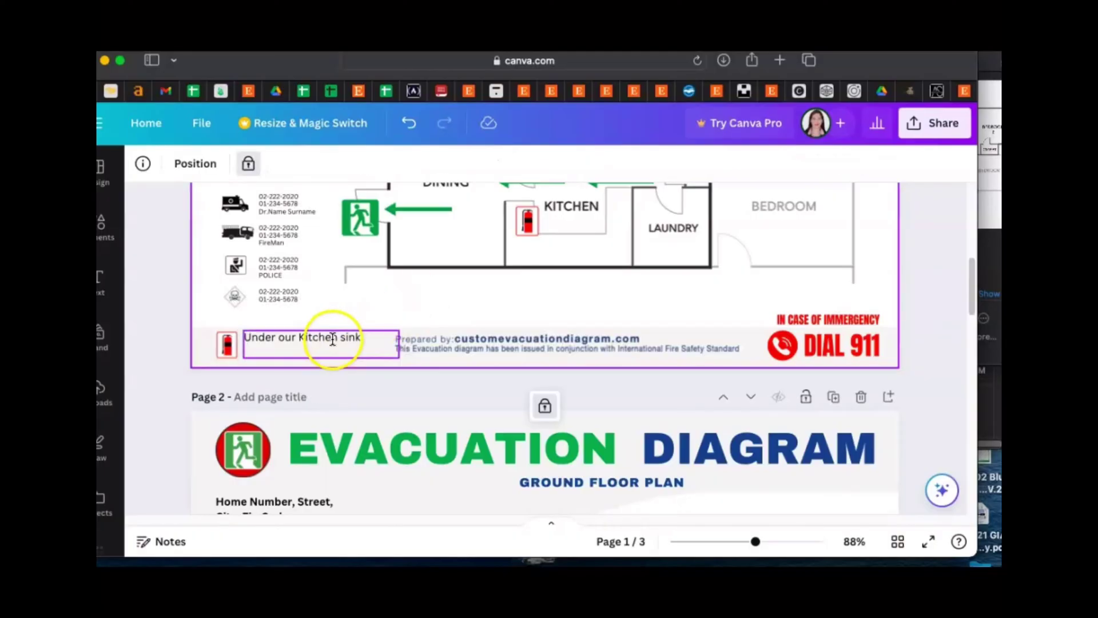
{"action": "left_click", "coordinate": [325, 295]}
Step: Move the "Under our Kitchen sink" note beside the extinguisher icon
{"action": "left_click", "coordinate": [303, 337]}
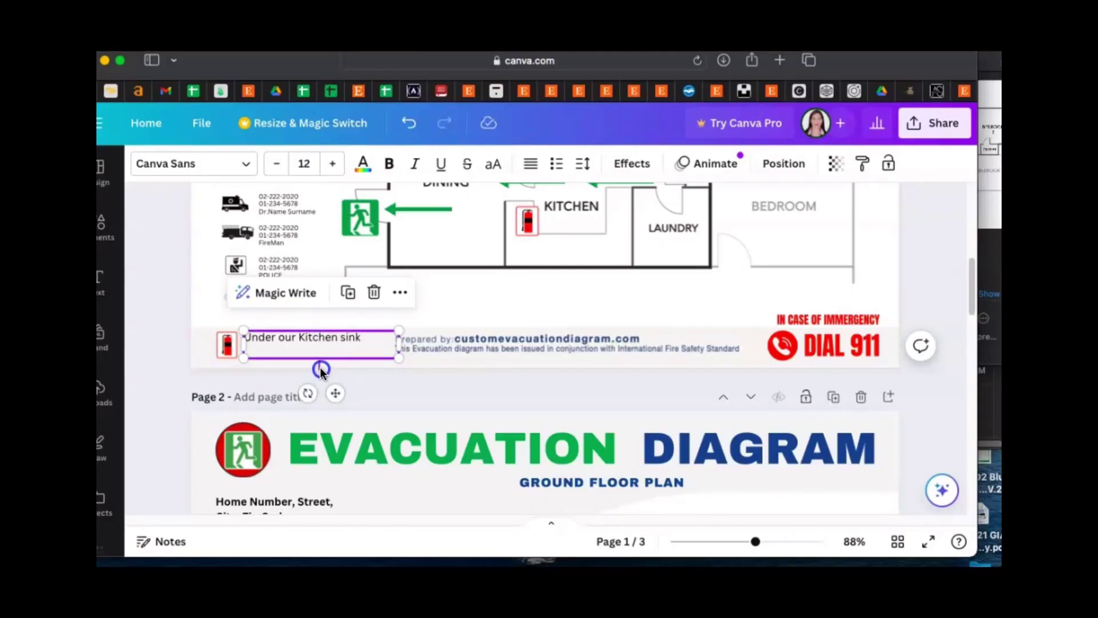
{"action": "left_click", "coordinate": [320, 367]}
{"action": "left_click", "coordinate": [310, 338]}
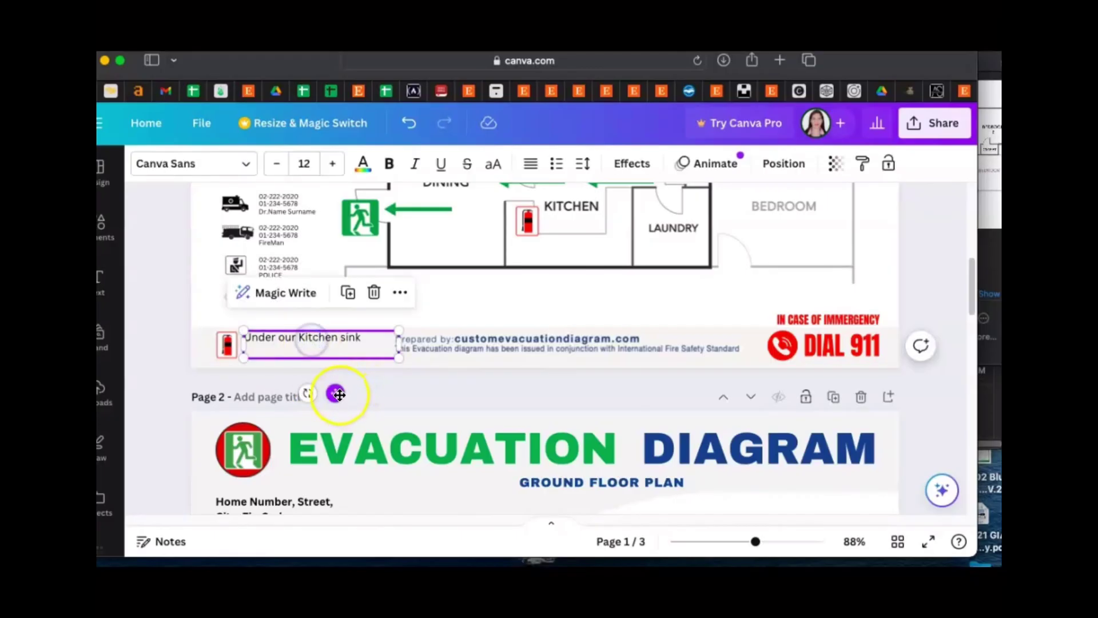
{"action": "left_click_drag", "start_coordinate": [336, 393], "coordinate": [336, 407]}
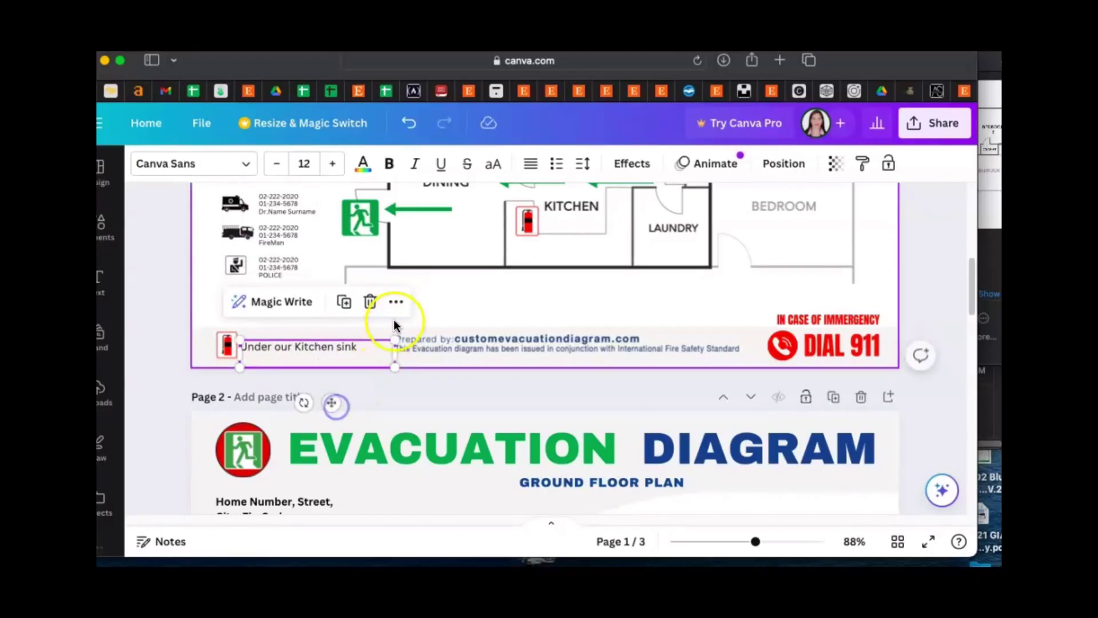
{"action": "left_click", "coordinate": [474, 300]}
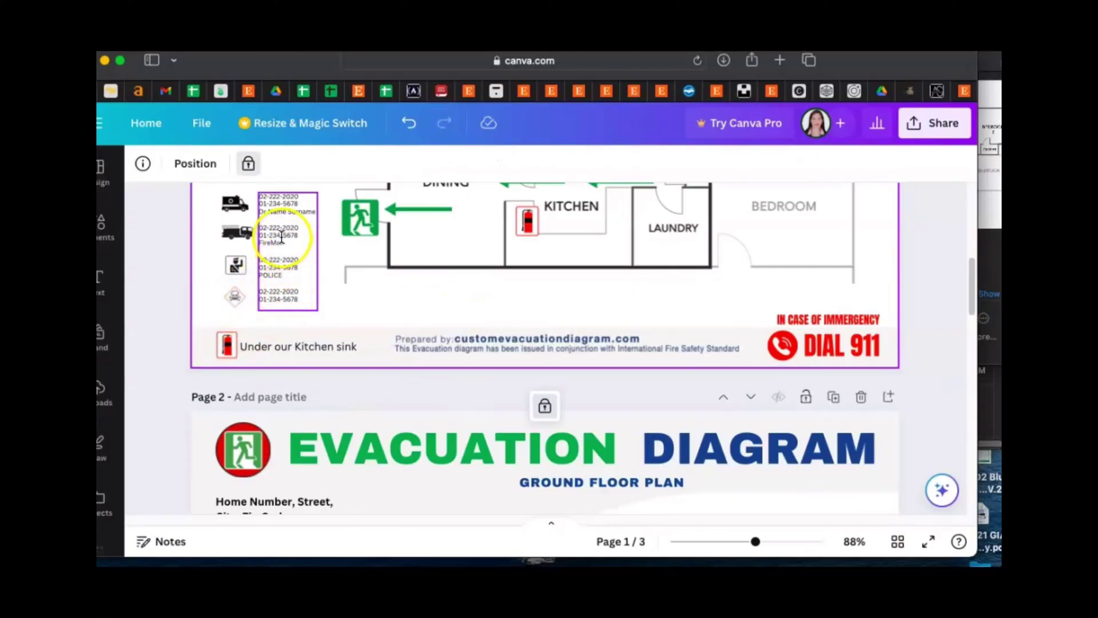
{"action": "scroll", "coordinate": [281, 240], "scroll_direction": "down", "scroll_amount": 3}
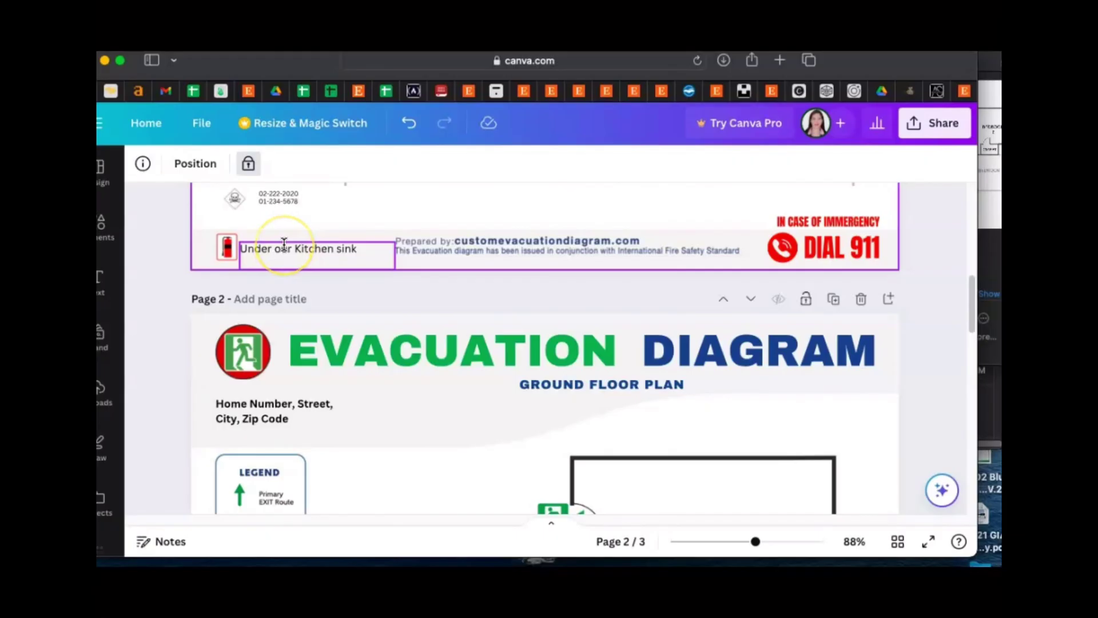
{"action": "scroll", "coordinate": [284, 243], "scroll_direction": "up", "scroll_amount": 5}
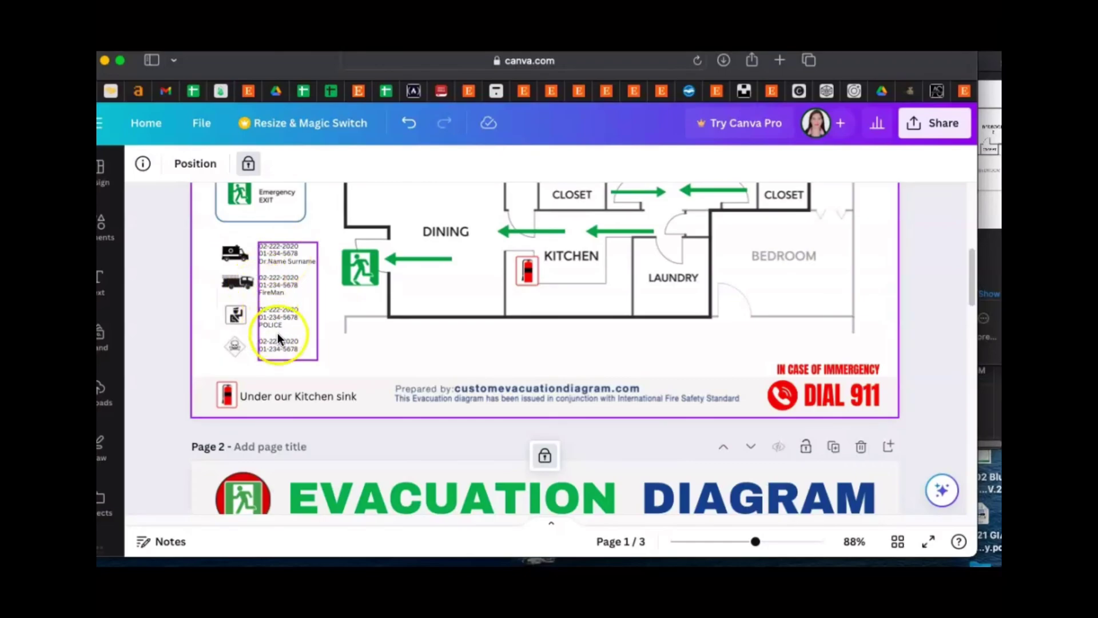
{"action": "scroll", "coordinate": [277, 333], "scroll_direction": "up", "scroll_amount": 1}
{"action": "scroll", "coordinate": [277, 333], "scroll_direction": "up", "scroll_amount": 7}
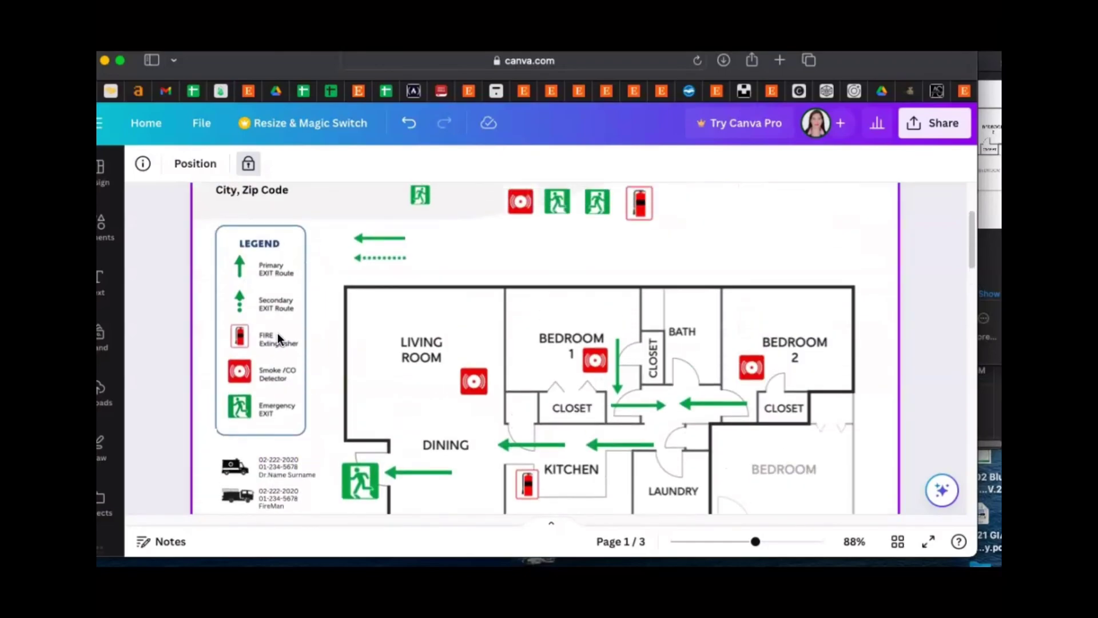
{"action": "scroll", "coordinate": [277, 333], "scroll_direction": "up", "scroll_amount": 2}
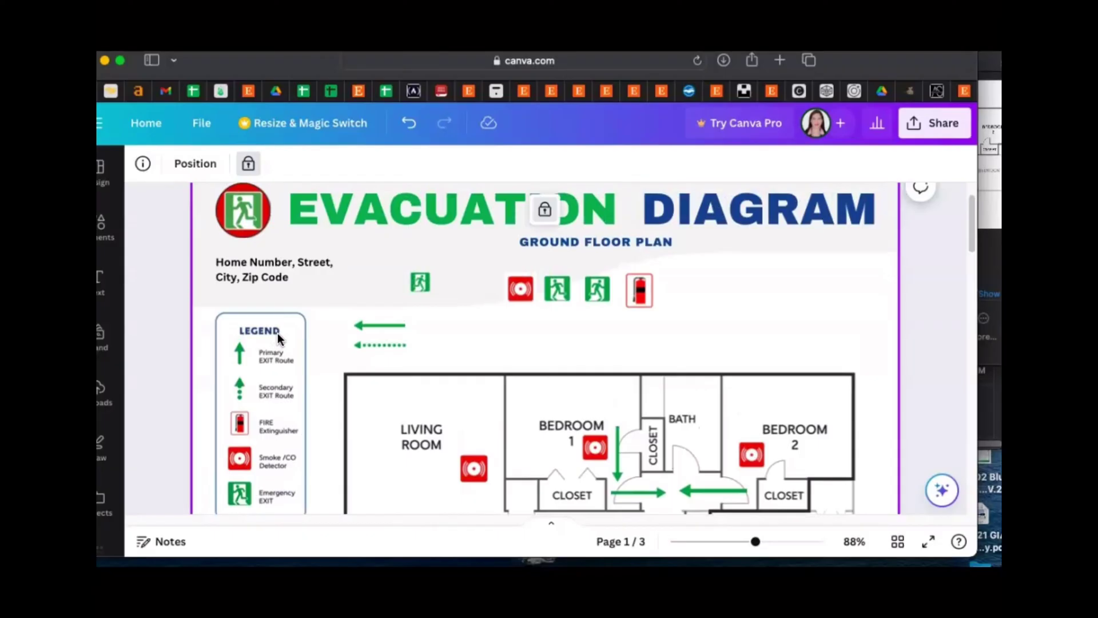
Step: Delete the spare exit, detector and extinguisher icons and both sample arrows above the plan
{"action": "left_click", "coordinate": [419, 282]}
{"action": "left_click", "coordinate": [520, 289], "text": "shift"}
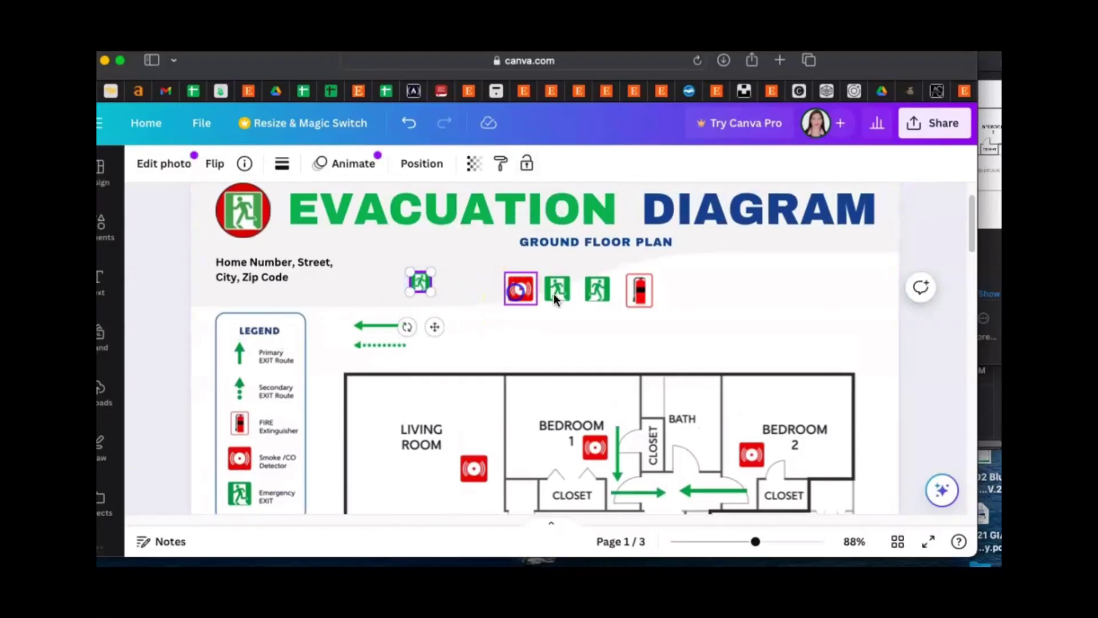
{"action": "left_click", "coordinate": [557, 289], "text": "shift"}
{"action": "left_click", "coordinate": [598, 289], "text": "shift"}
{"action": "left_click", "coordinate": [638, 290], "text": "shift"}
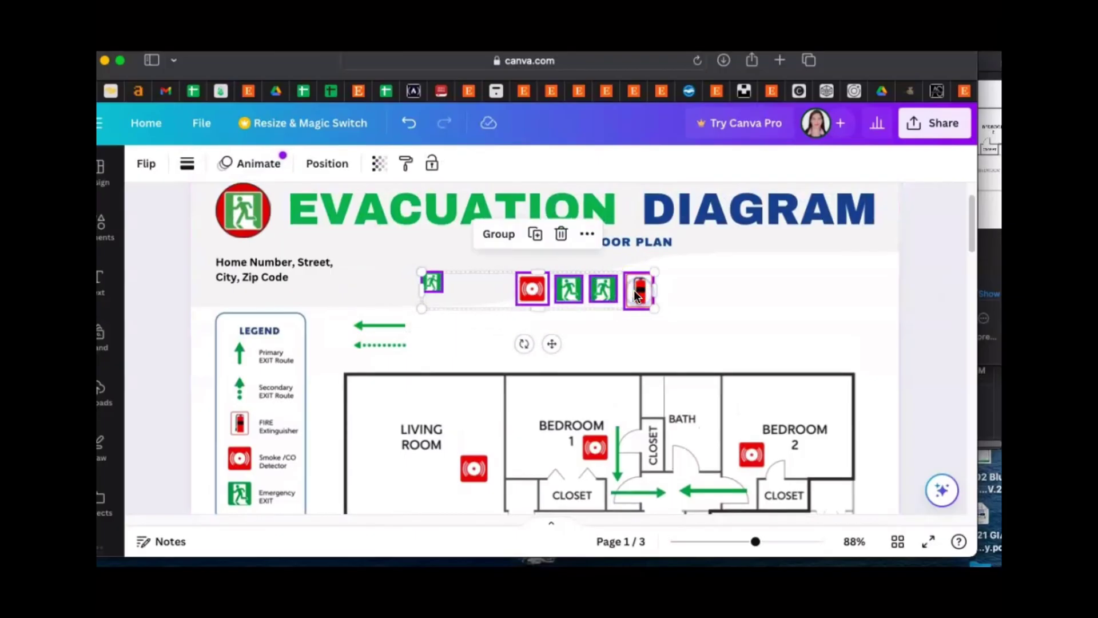
{"action": "key", "text": "BackSpace"}
{"action": "left_click_drag", "start_coordinate": [412, 318], "coordinate": [385, 364]}
{"action": "key", "text": "BackSpace"}
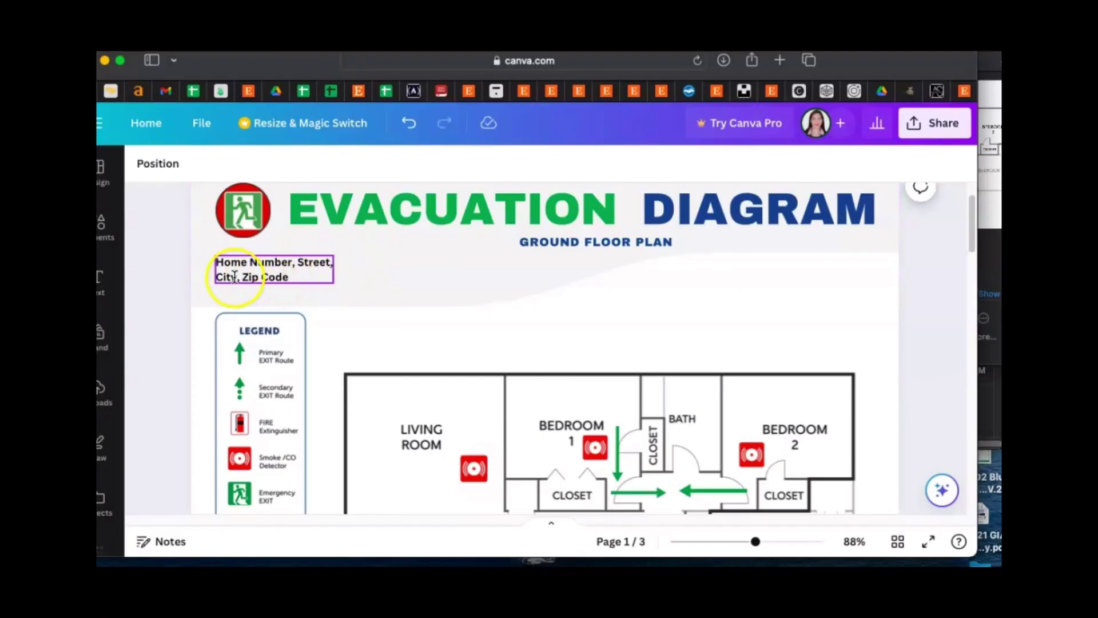
{"action": "left_click", "coordinate": [288, 273]}
{"action": "double_click", "coordinate": [276, 263]}
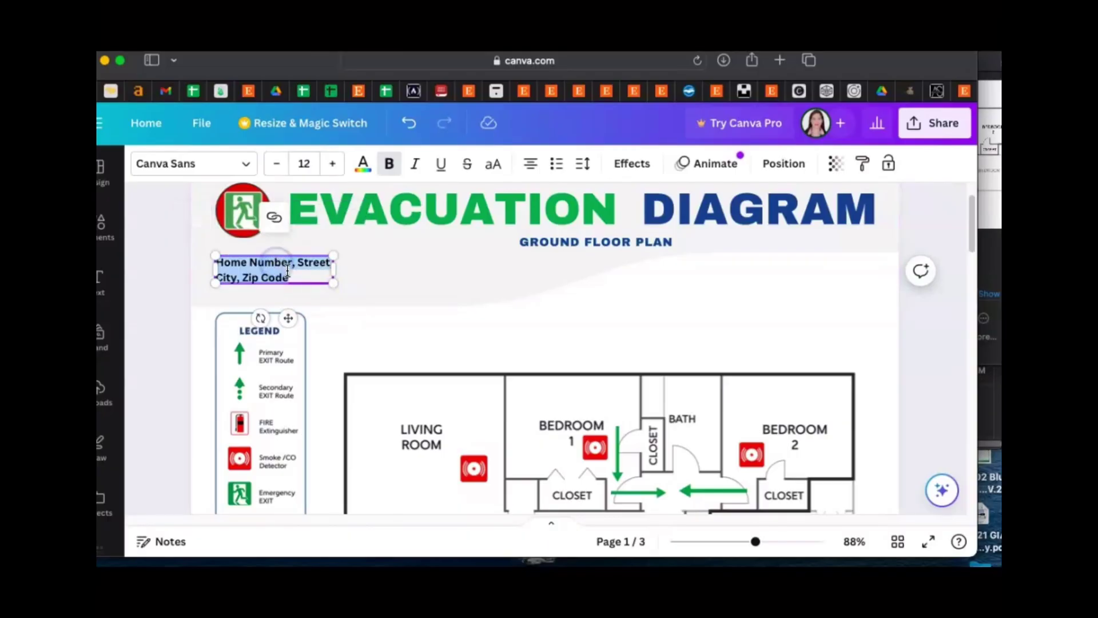
{"action": "left_click", "coordinate": [461, 339]}
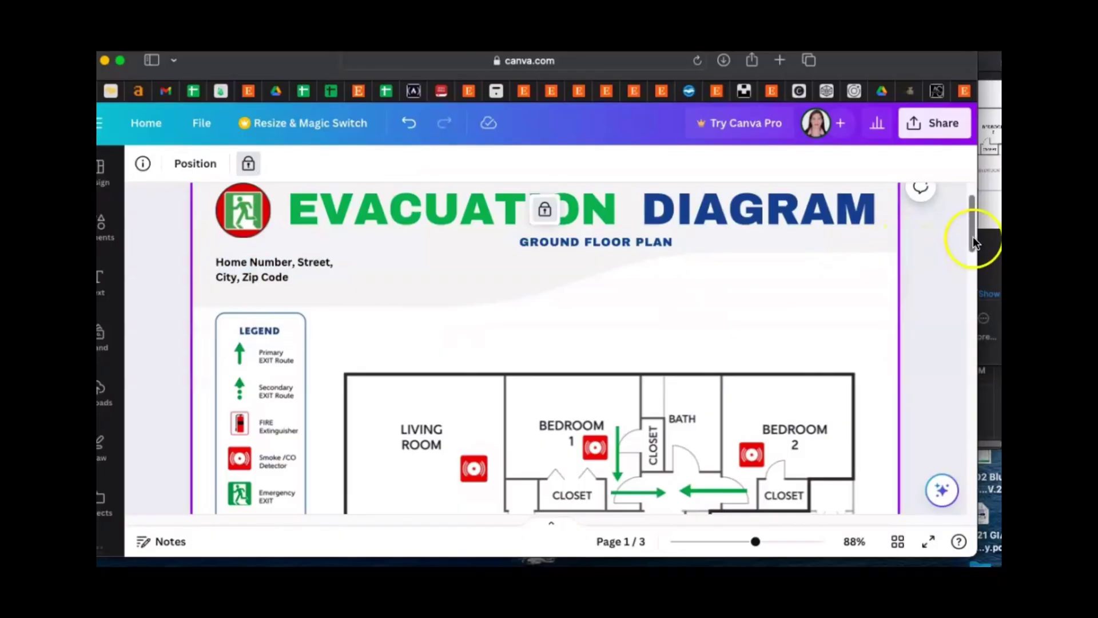
{"action": "left_click_drag", "start_coordinate": [973, 240], "coordinate": [978, 279]}
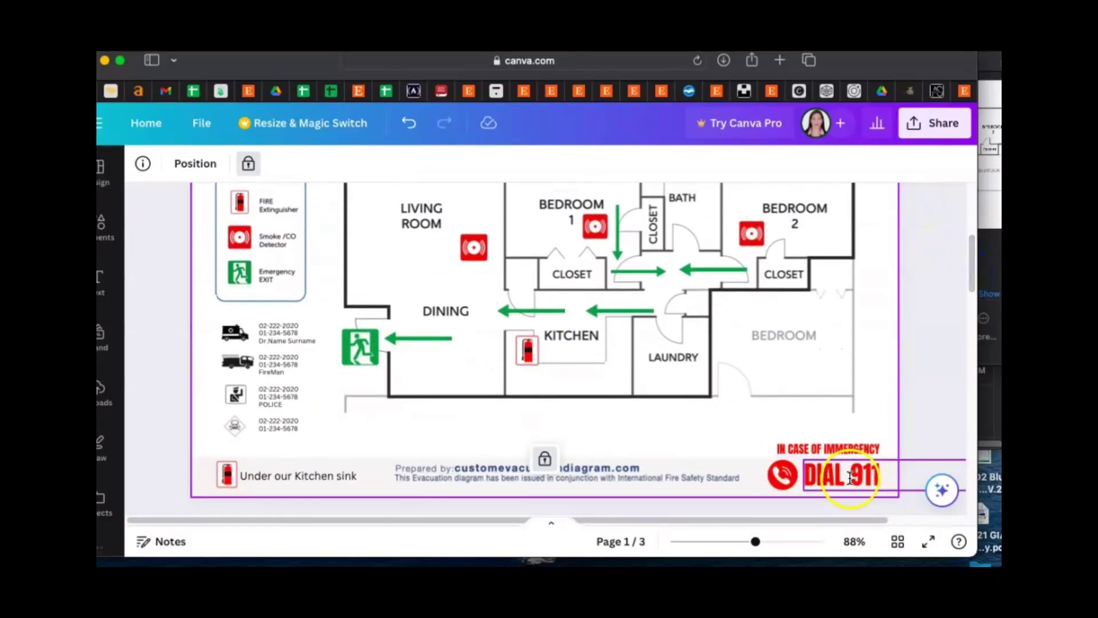
{"action": "left_click", "coordinate": [895, 412]}
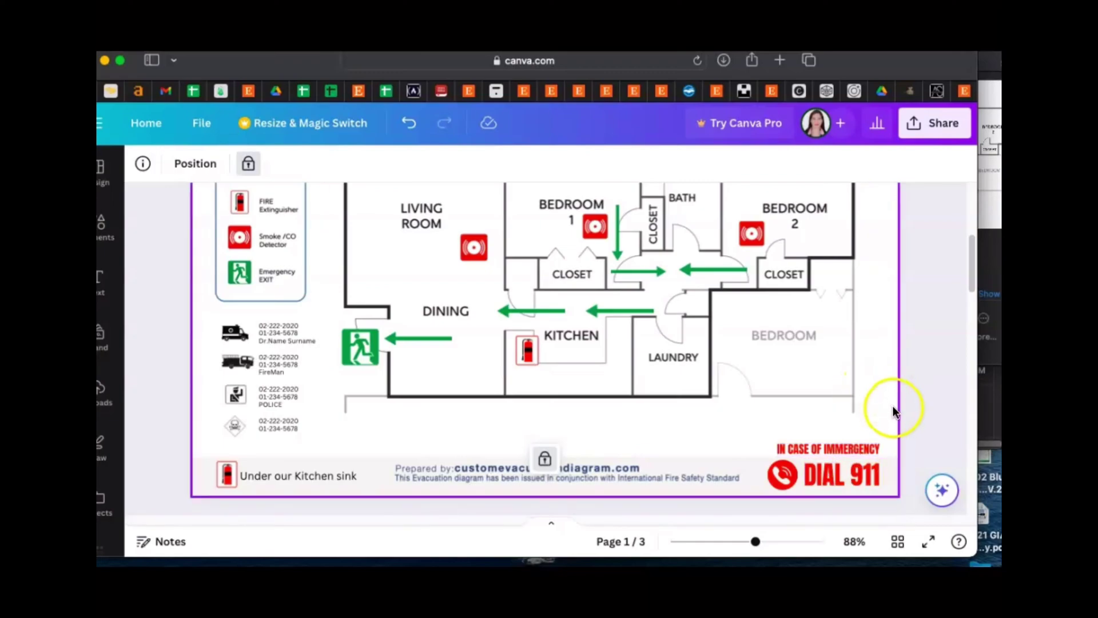
{"action": "left_click", "coordinate": [881, 478]}
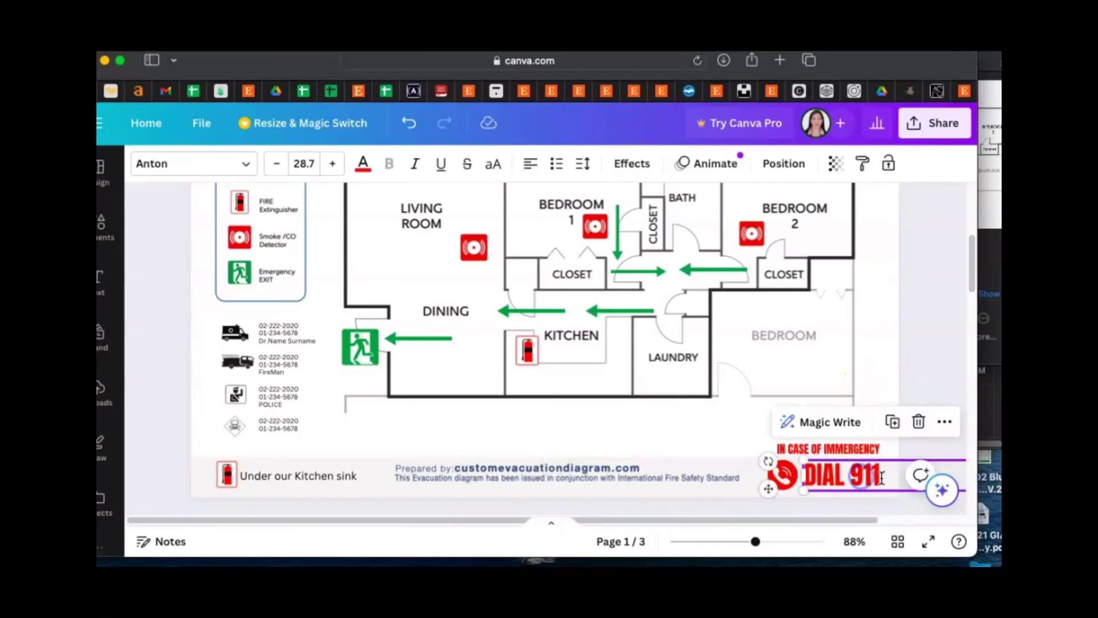
{"action": "double_click", "coordinate": [882, 477]}
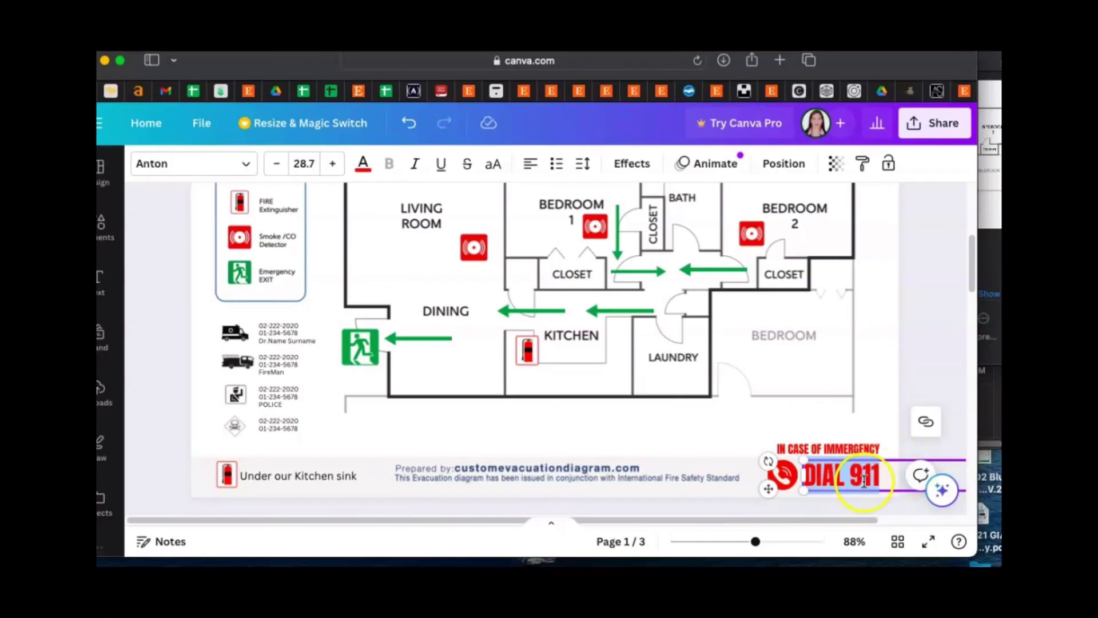
{"action": "left_click", "coordinate": [921, 371]}
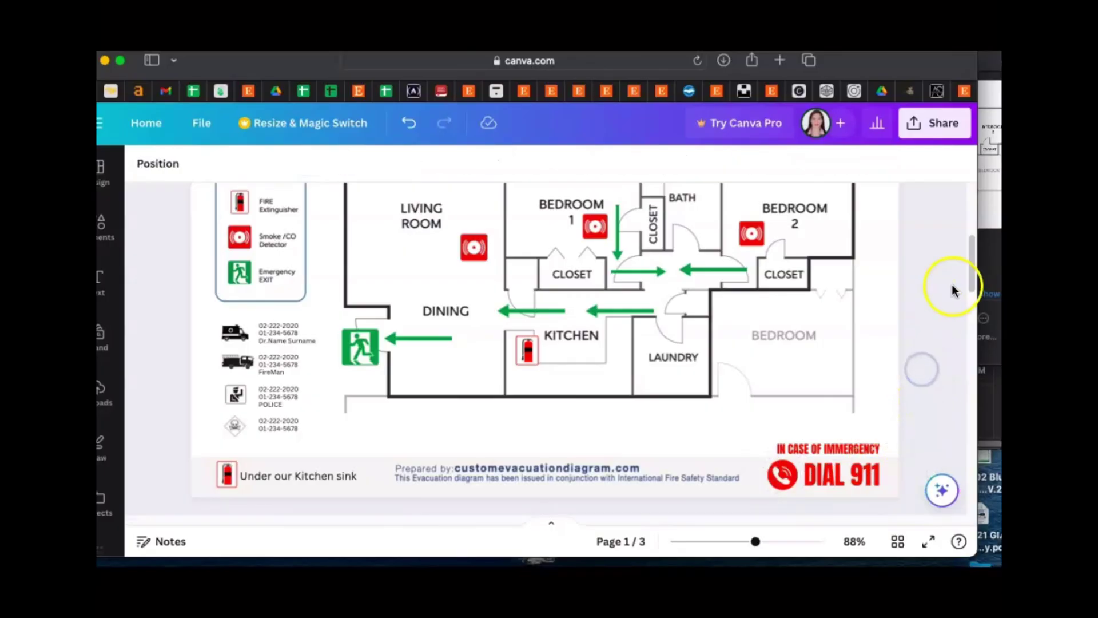
{"action": "scroll", "coordinate": [968, 258], "scroll_direction": "up", "scroll_amount": 3}
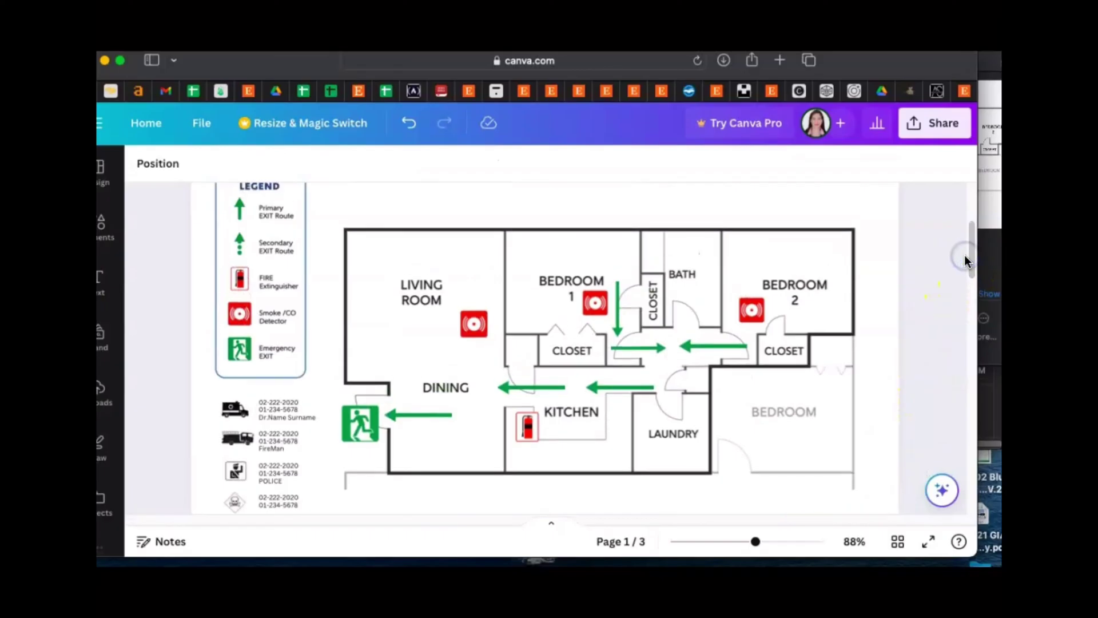
Step: Select all floor-plan elements and enlarge them to fill the space right of the legend
{"action": "left_click_drag", "start_coordinate": [753, 546], "coordinate": [723, 546]}
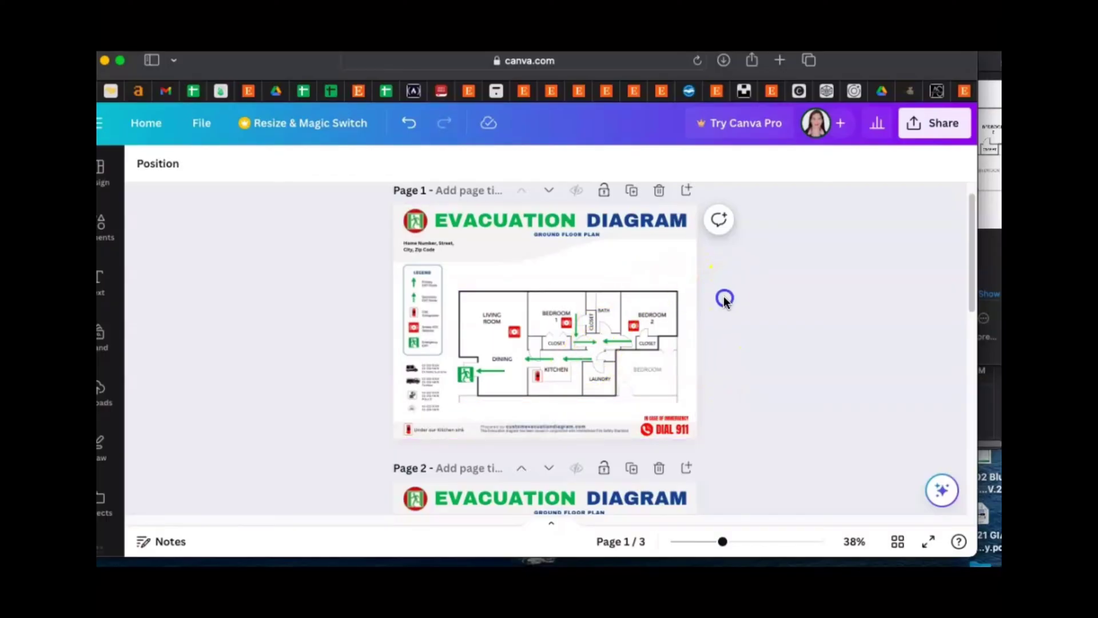
{"action": "left_click_drag", "start_coordinate": [735, 286], "coordinate": [461, 406]}
{"action": "left_click_drag", "start_coordinate": [570, 340], "coordinate": [574, 330]}
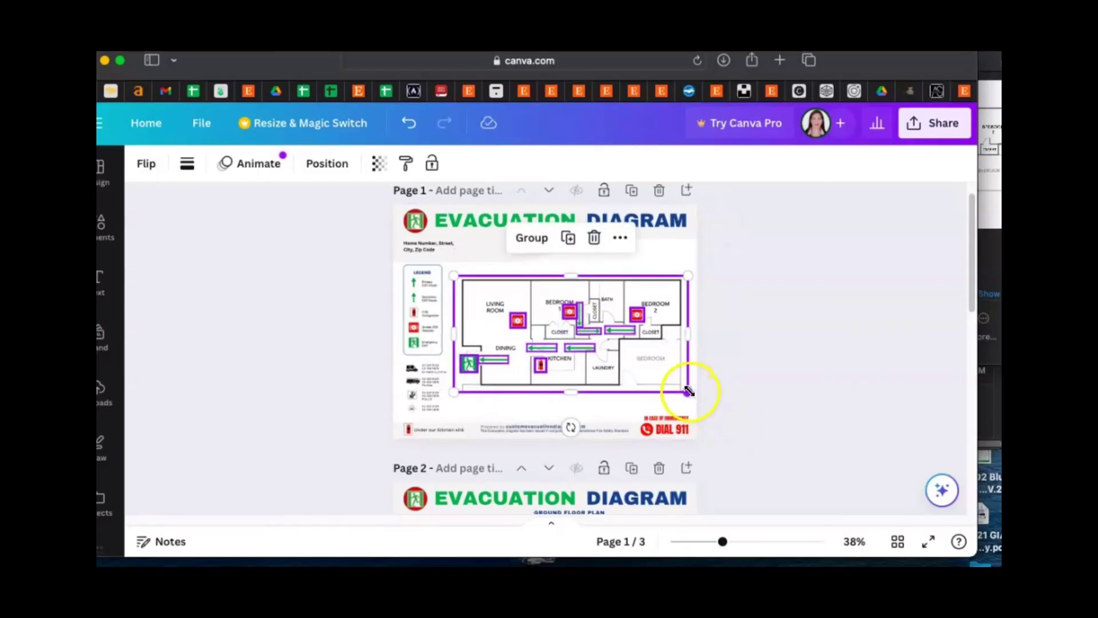
{"action": "left_click_drag", "start_coordinate": [687, 391], "coordinate": [697, 396]}
{"action": "left_click_drag", "start_coordinate": [622, 327], "coordinate": [618, 321]}
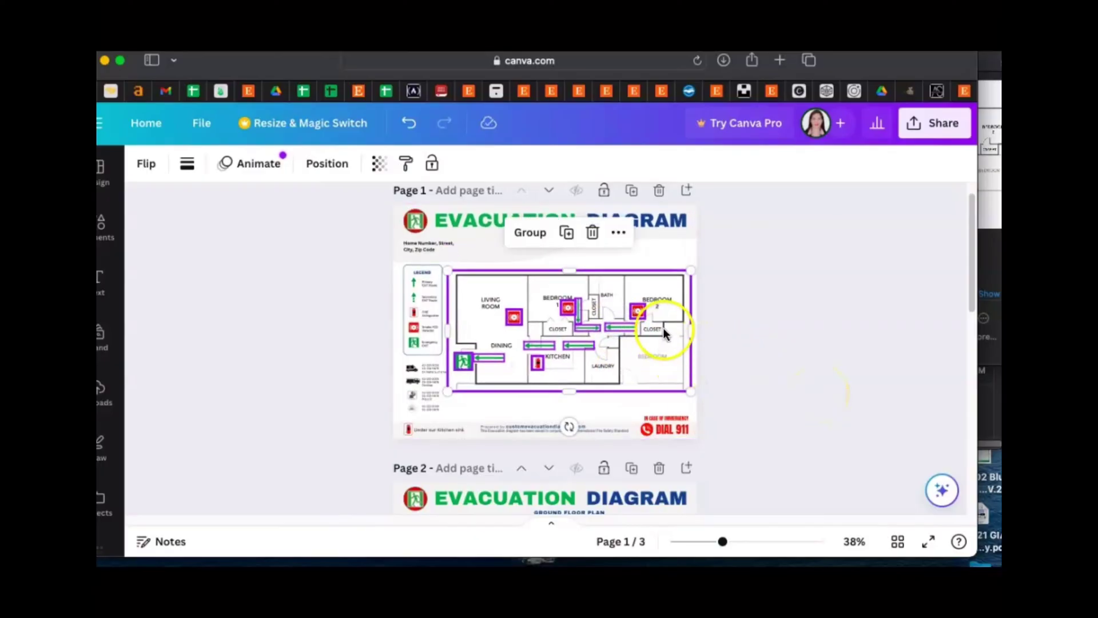
{"action": "left_click", "coordinate": [799, 323]}
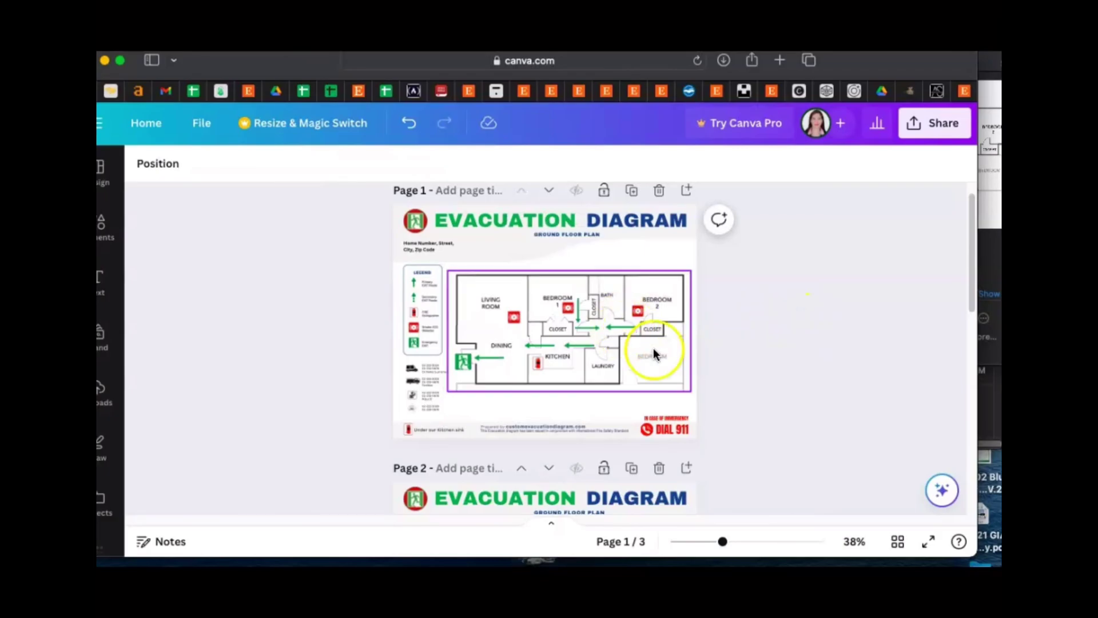
{"action": "scroll", "coordinate": [654, 457], "scroll_direction": "down", "scroll_amount": 5}
{"action": "scroll", "coordinate": [653, 457], "scroll_direction": "down", "scroll_amount": 3}
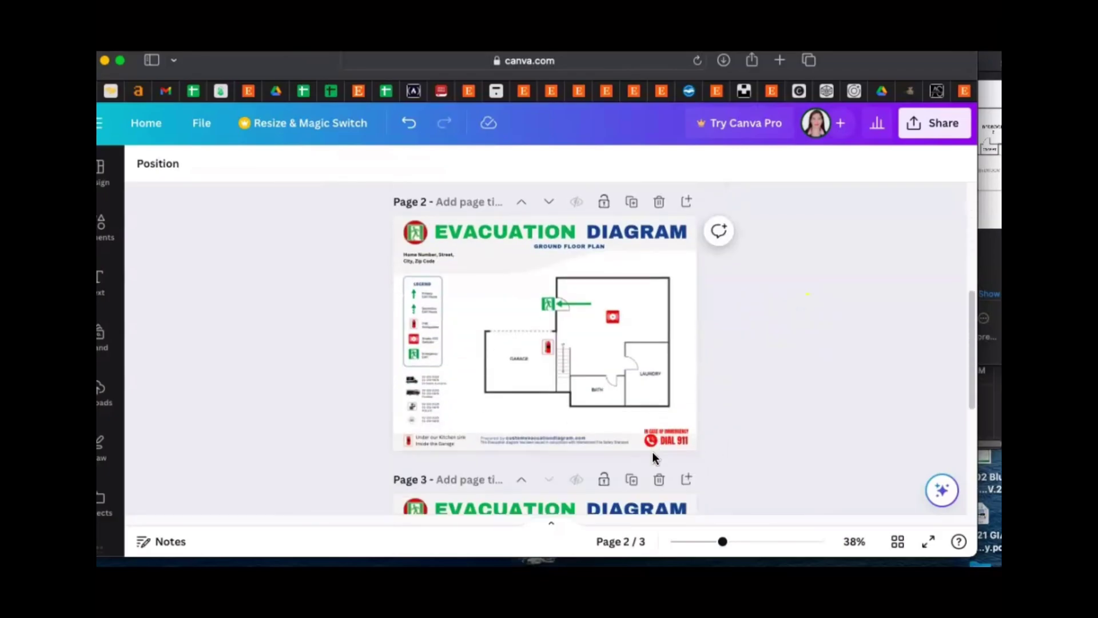
{"action": "scroll", "coordinate": [654, 457], "scroll_direction": "down", "scroll_amount": 8}
{"action": "scroll", "coordinate": [654, 457], "scroll_direction": "up", "scroll_amount": 15}
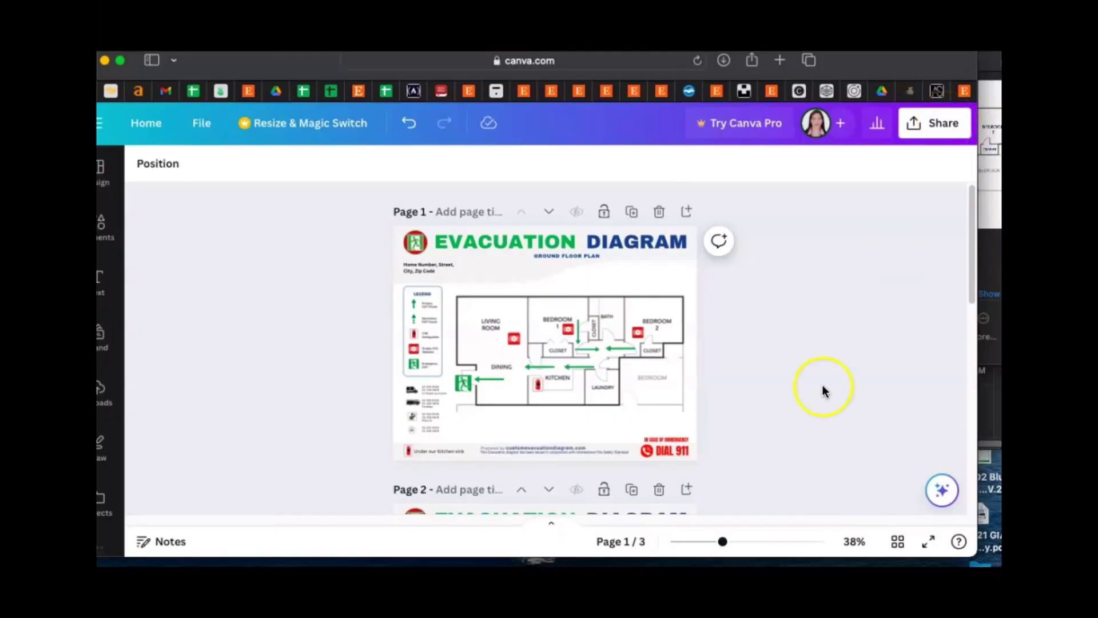
Step: Zoom to 55% and open the Download settings from the Share menu
{"action": "left_click_drag", "start_coordinate": [723, 541], "coordinate": [739, 542]}
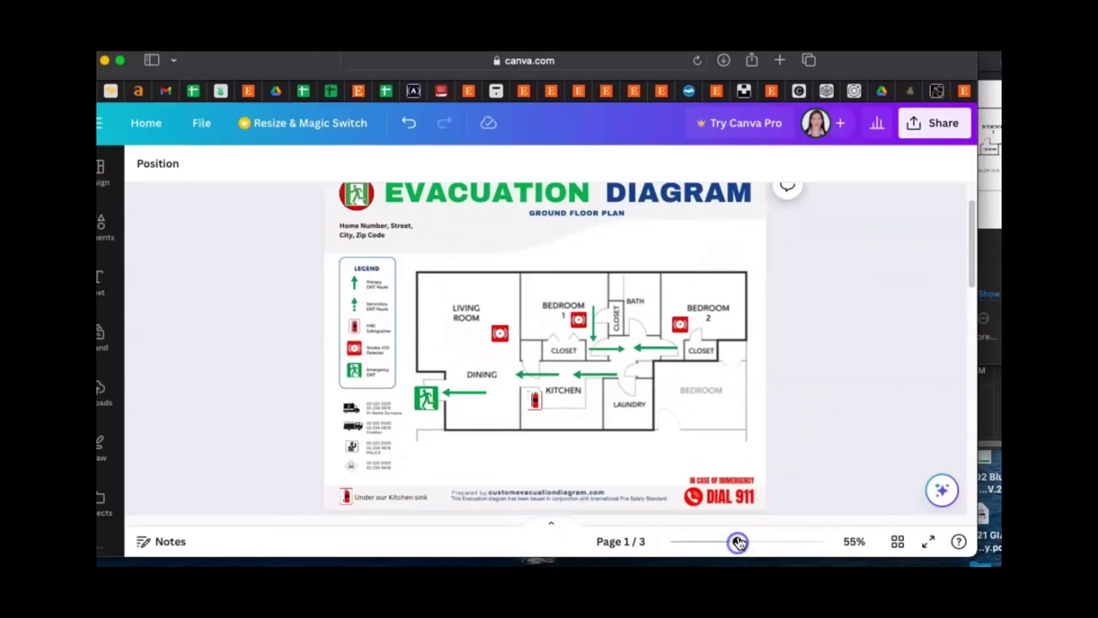
{"action": "left_click", "coordinate": [926, 124]}
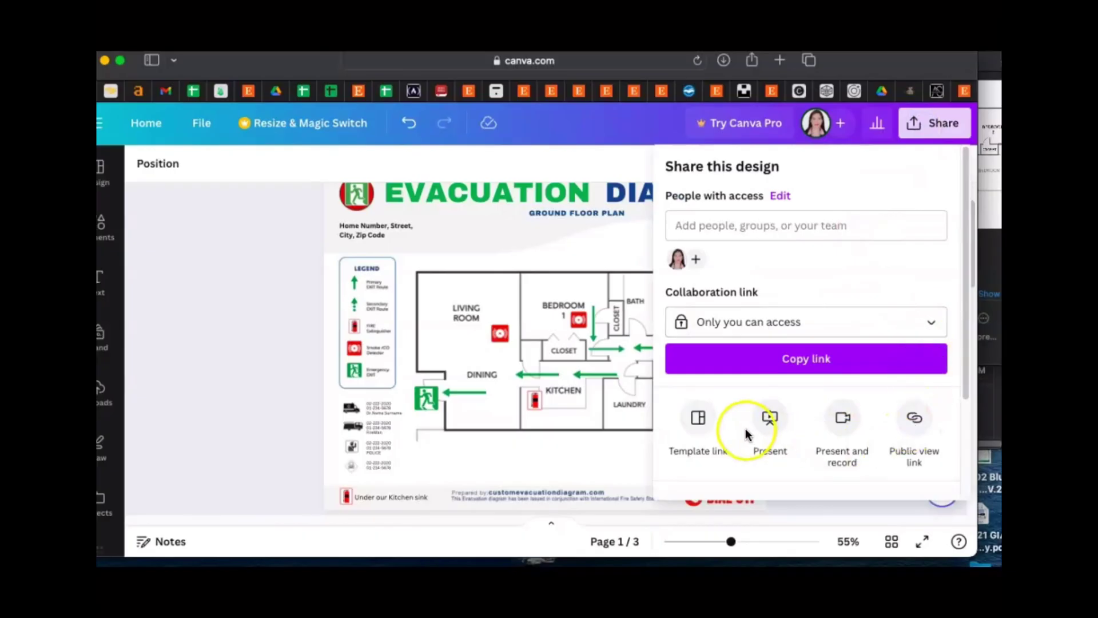
{"action": "scroll", "coordinate": [813, 366], "scroll_direction": "down", "scroll_amount": 1}
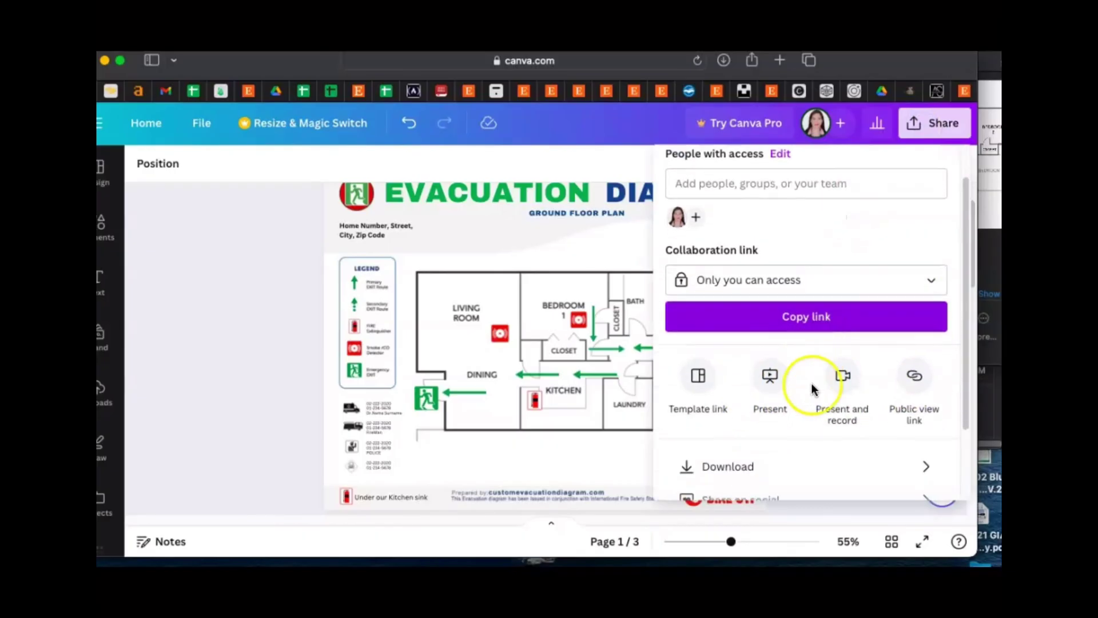
{"action": "left_click", "coordinate": [726, 467]}
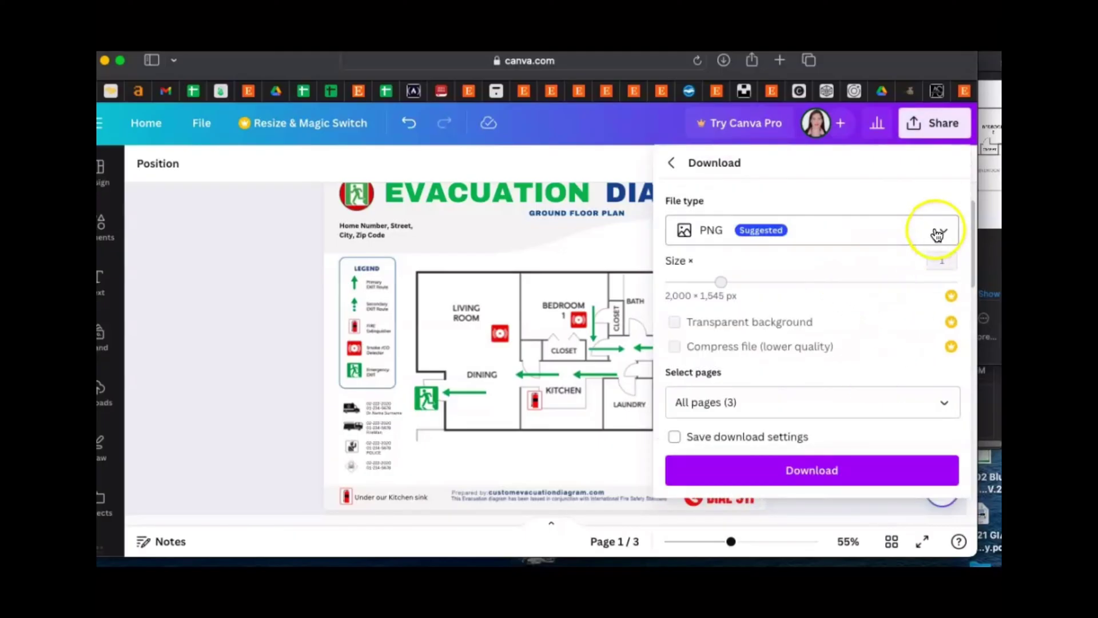
Step: Download the design as a JPG with only Page 1 selected instead of all pages
{"action": "left_click", "coordinate": [933, 229]}
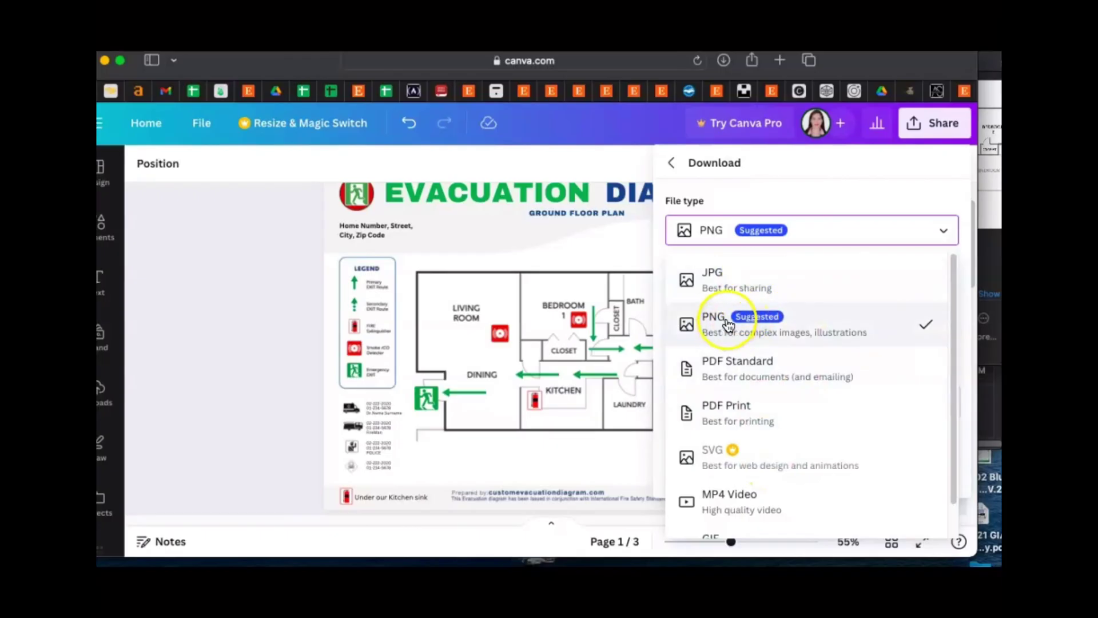
{"action": "left_click", "coordinate": [756, 280]}
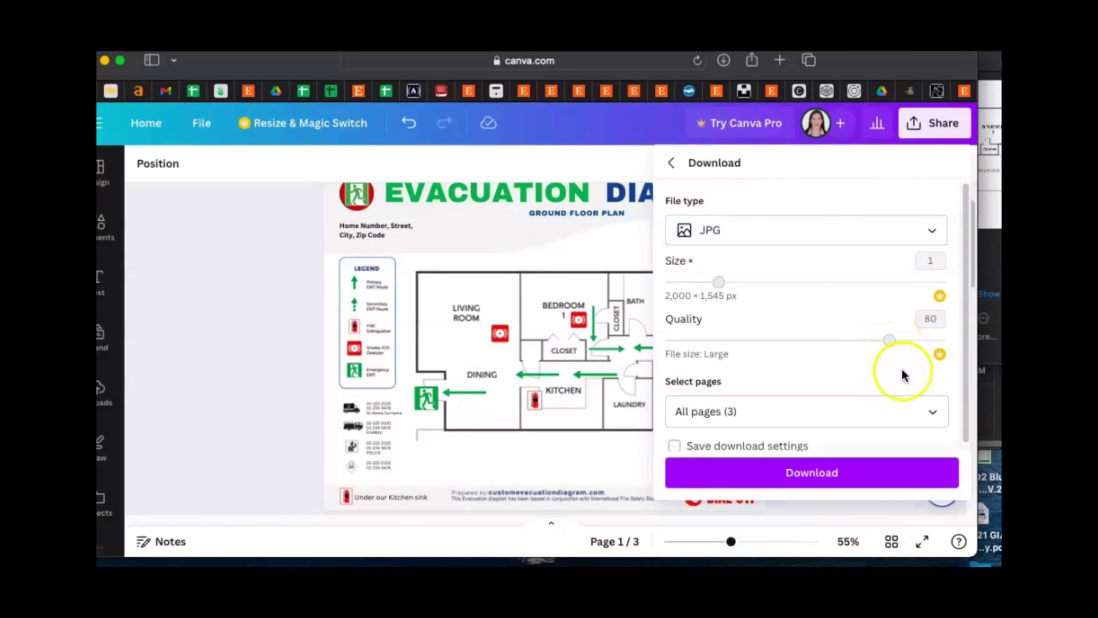
{"action": "scroll", "coordinate": [807, 417], "scroll_direction": "down", "scroll_amount": 1}
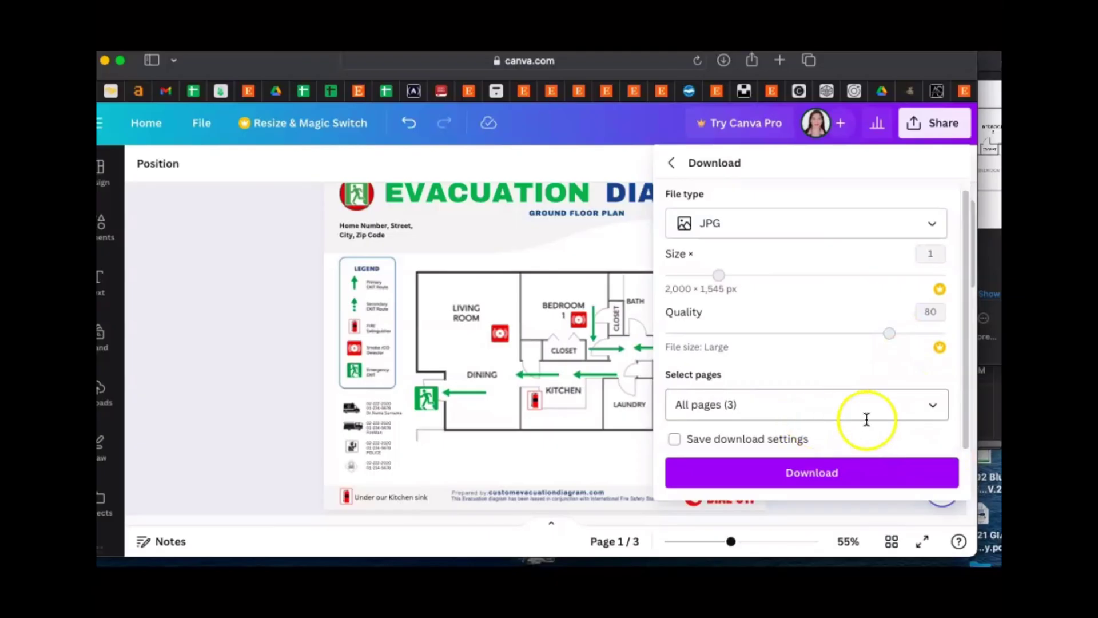
{"action": "left_click", "coordinate": [930, 405]}
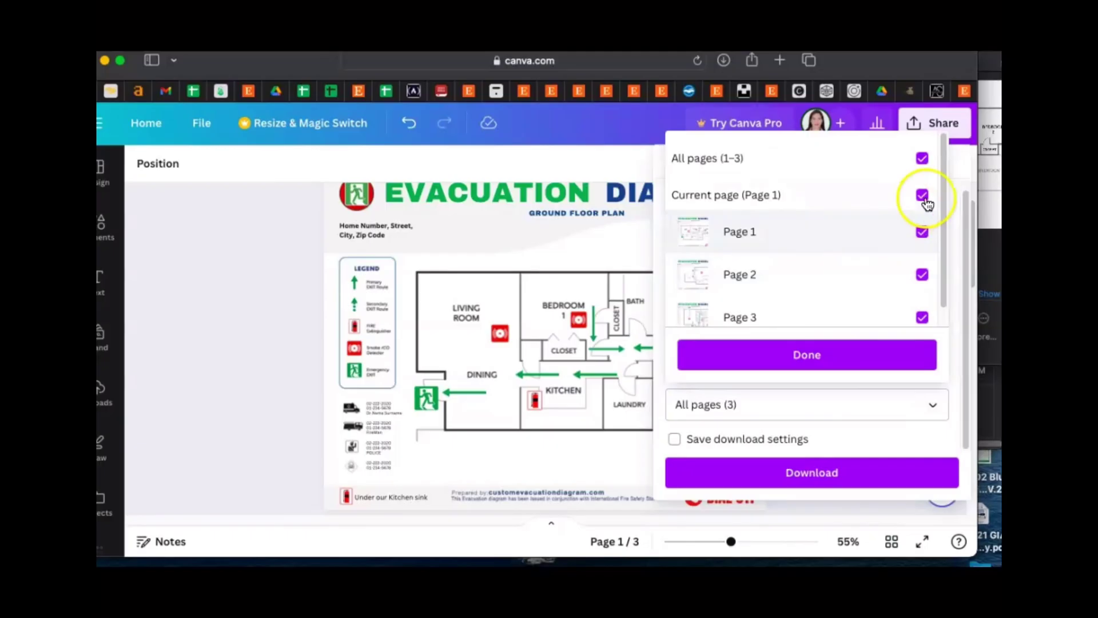
{"action": "left_click", "coordinate": [921, 158]}
{"action": "left_click", "coordinate": [922, 231]}
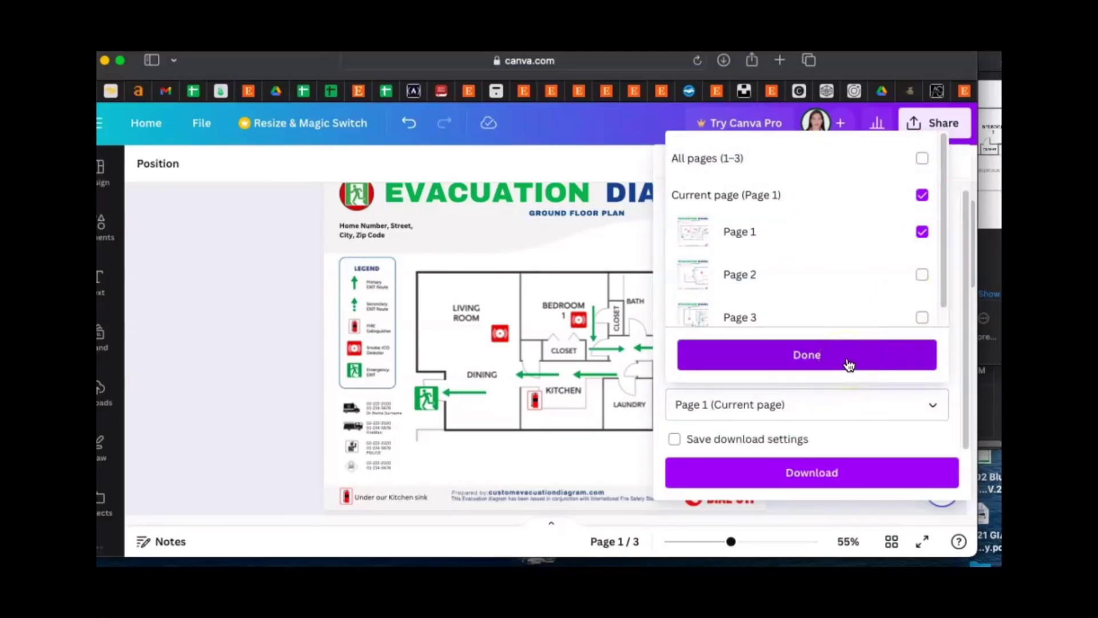
{"action": "left_click", "coordinate": [848, 364]}
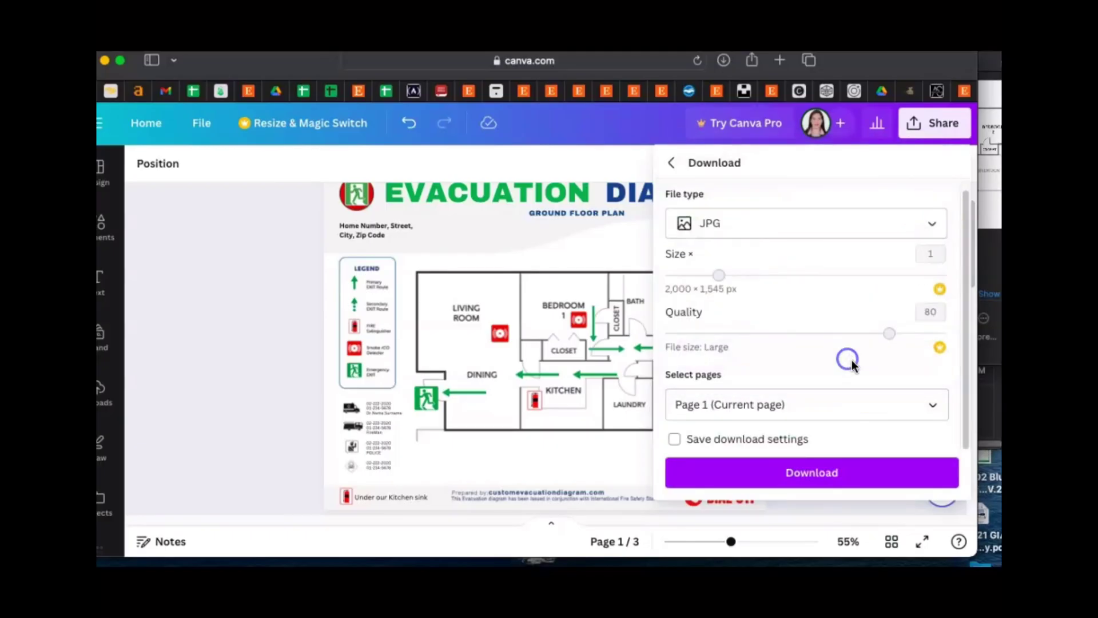
{"action": "left_click", "coordinate": [826, 478]}
{"action": "left_click", "coordinate": [866, 504]}
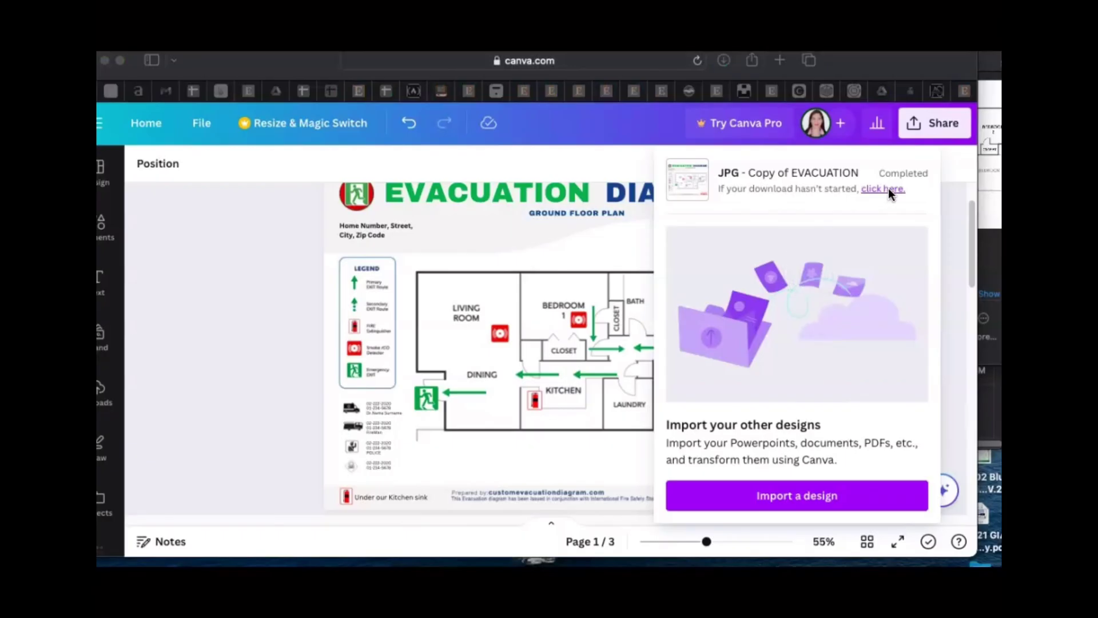
Step: Open Copy of EVACUATION.jpg in Preview, then shrink and reposition the window so the full page shows
{"action": "left_click", "coordinate": [887, 200]}
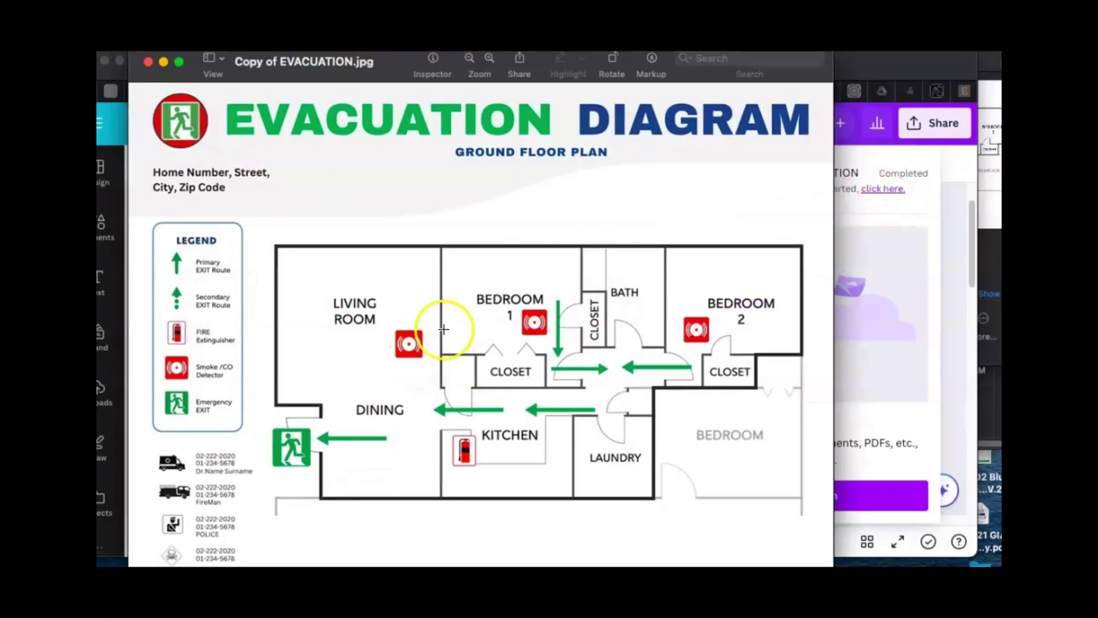
{"action": "left_click", "coordinate": [711, 497]}
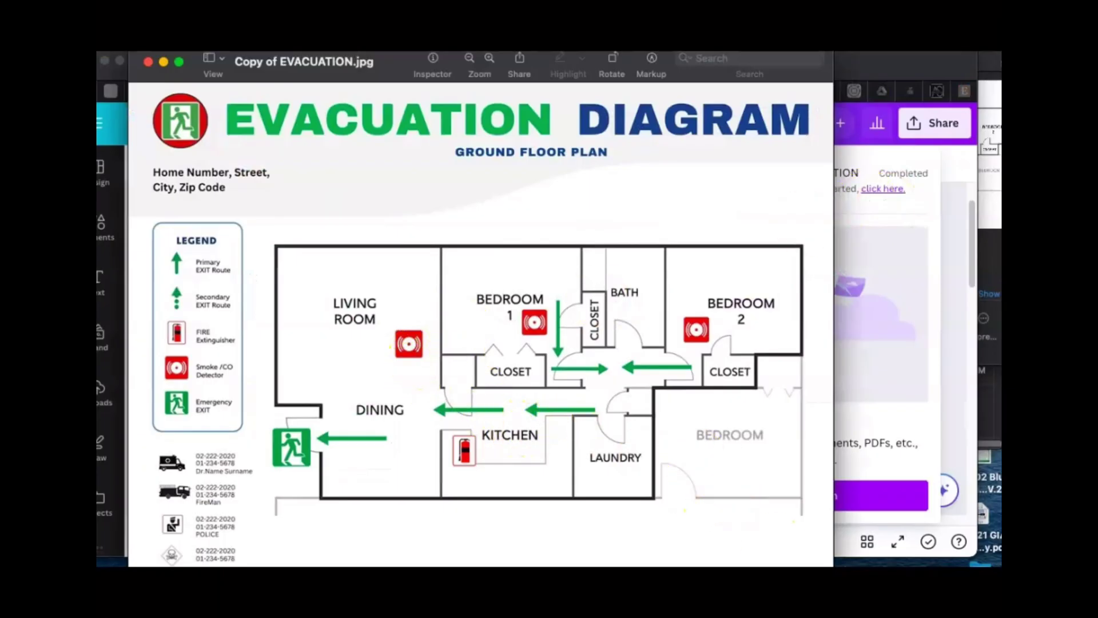
{"action": "left_click_drag", "start_coordinate": [833, 566], "coordinate": [715, 521]}
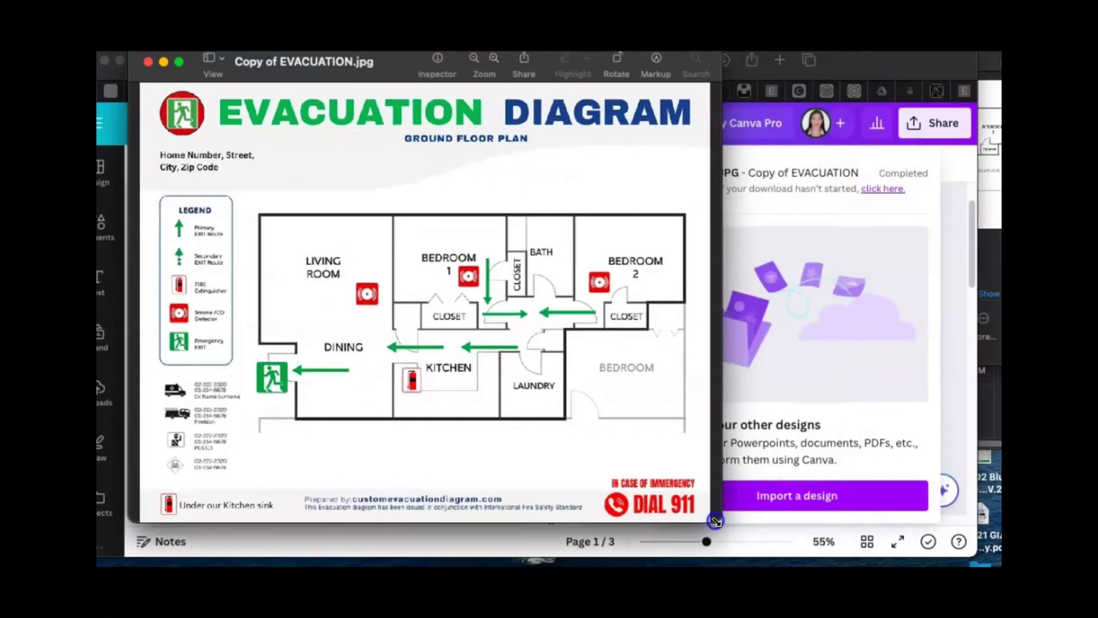
{"action": "left_click", "coordinate": [425, 172]}
{"action": "left_click_drag", "start_coordinate": [385, 71], "coordinate": [395, 95]}
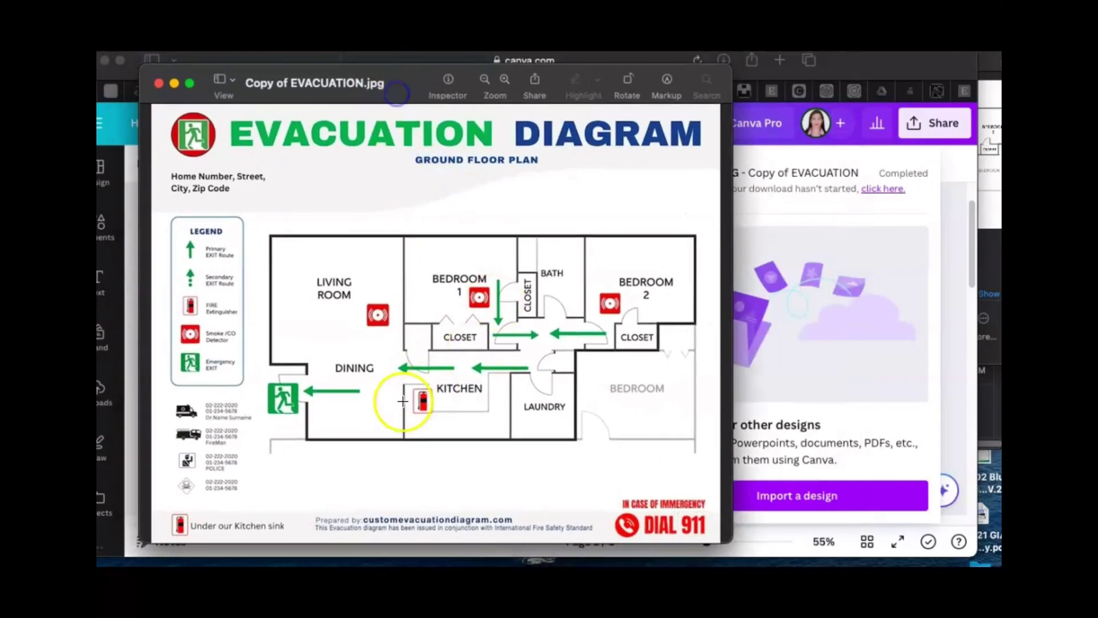